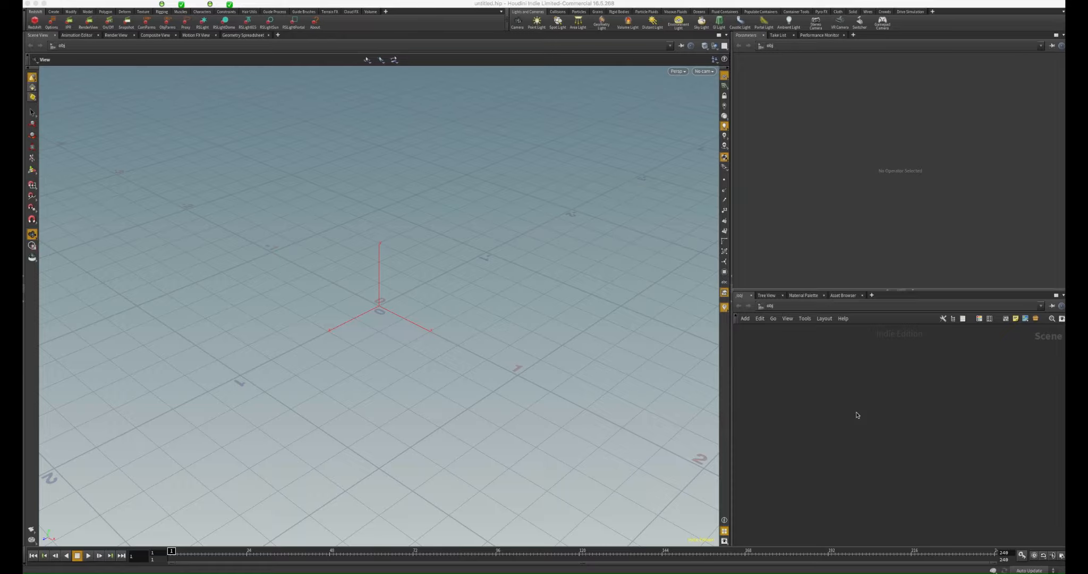
Step: Add a Geometry object to the empty object network
click(856, 416)
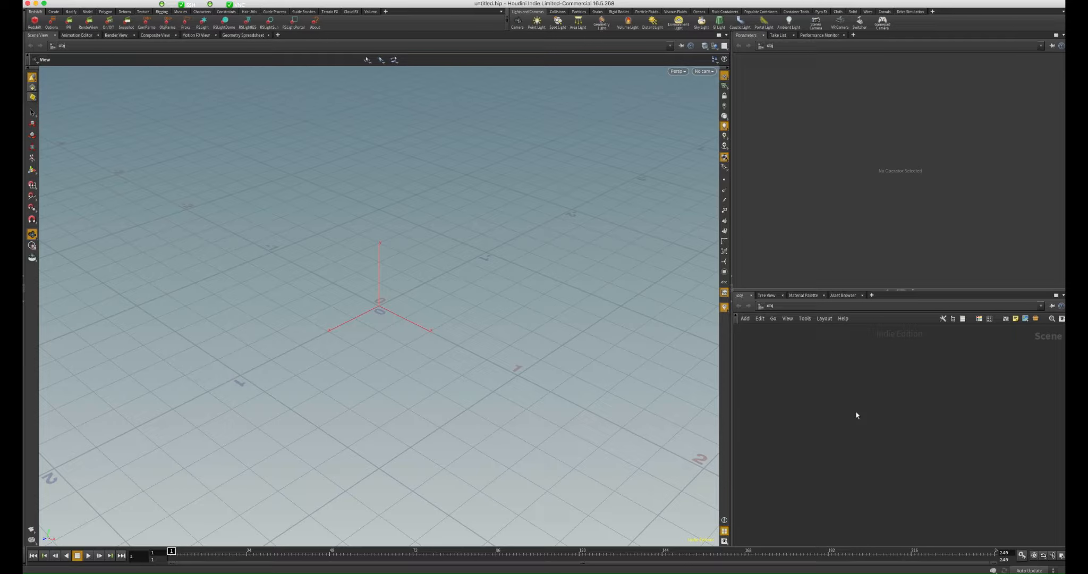
key(Tab)
text(geo)
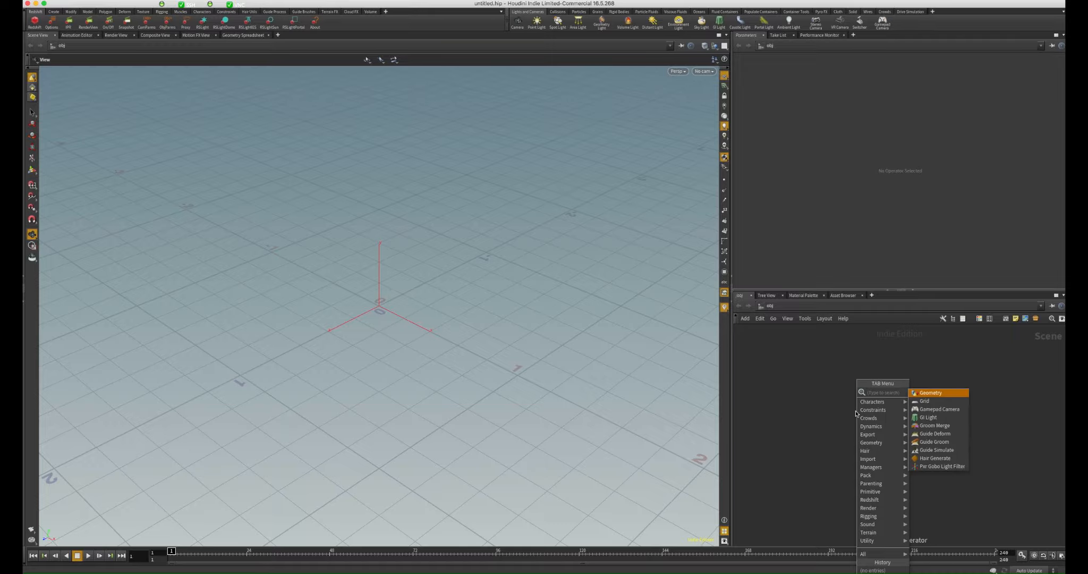
key(Return)
click(846, 379)
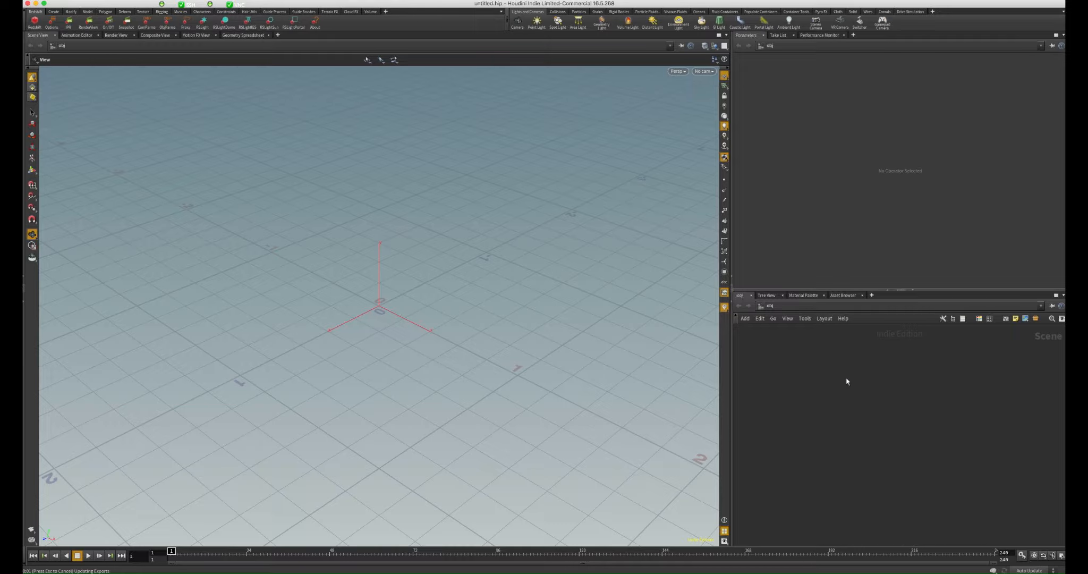
Step: Rename the new geometry object to EXP
double_click(868, 379)
key(Home)
text(EXP)
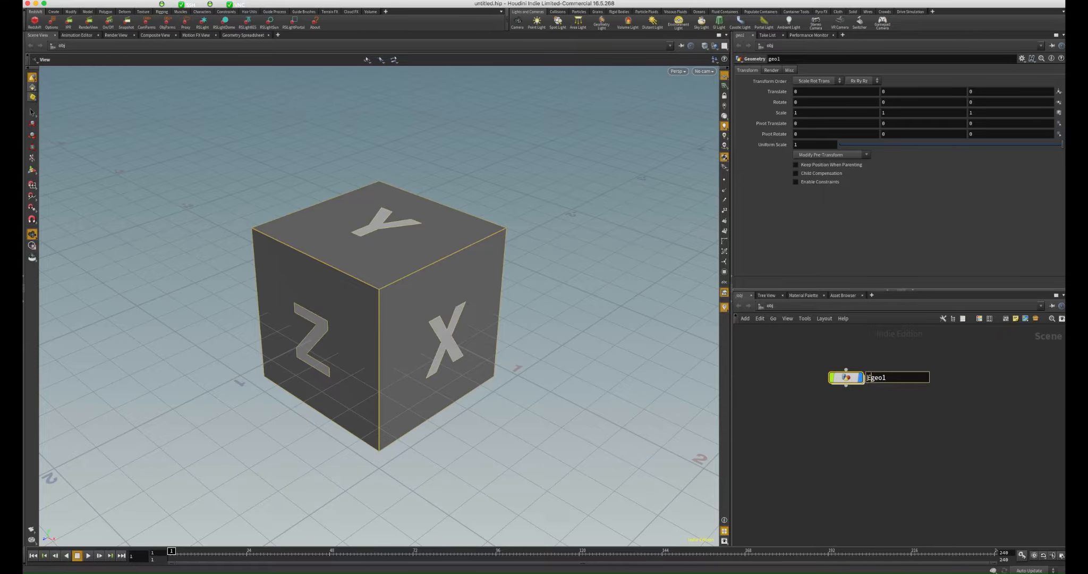
key(Return)
double_click(869, 380)
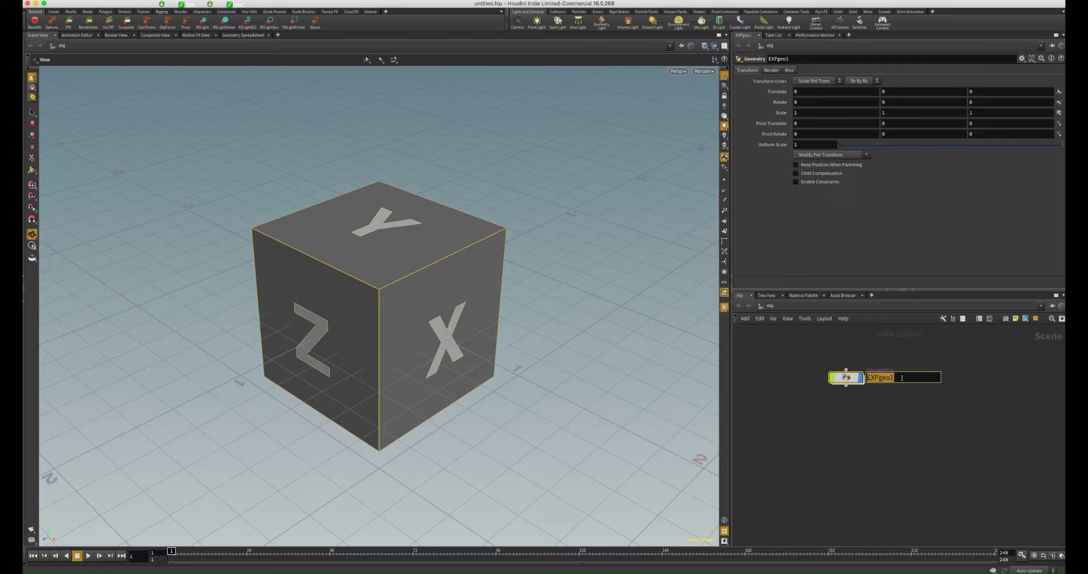
text(EXP)
key(Return)
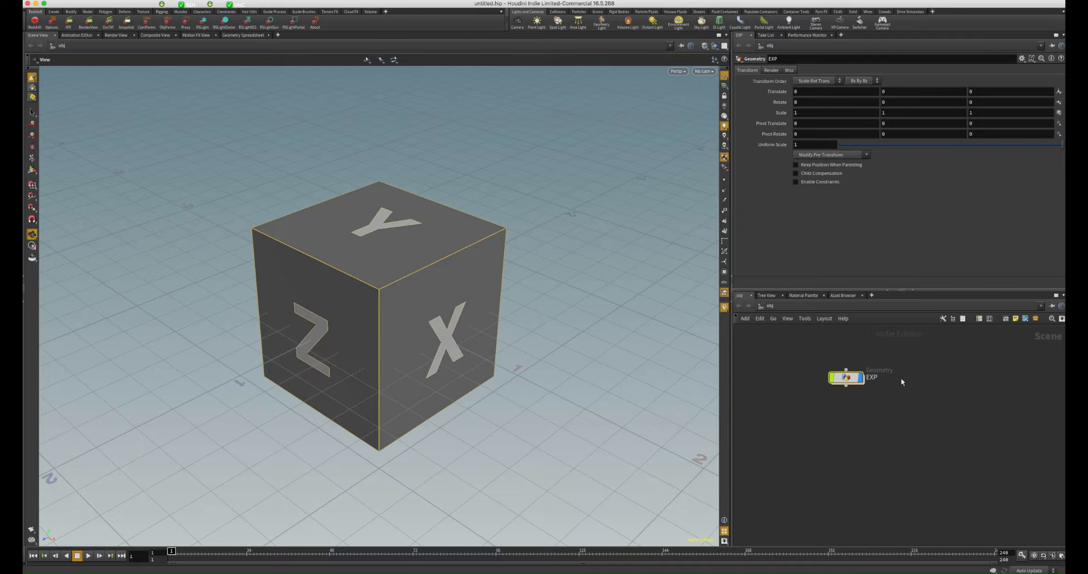
Step: Go inside the EXP object and open the geometry file browser of its File node, leaving it without a choice
double_click(850, 378)
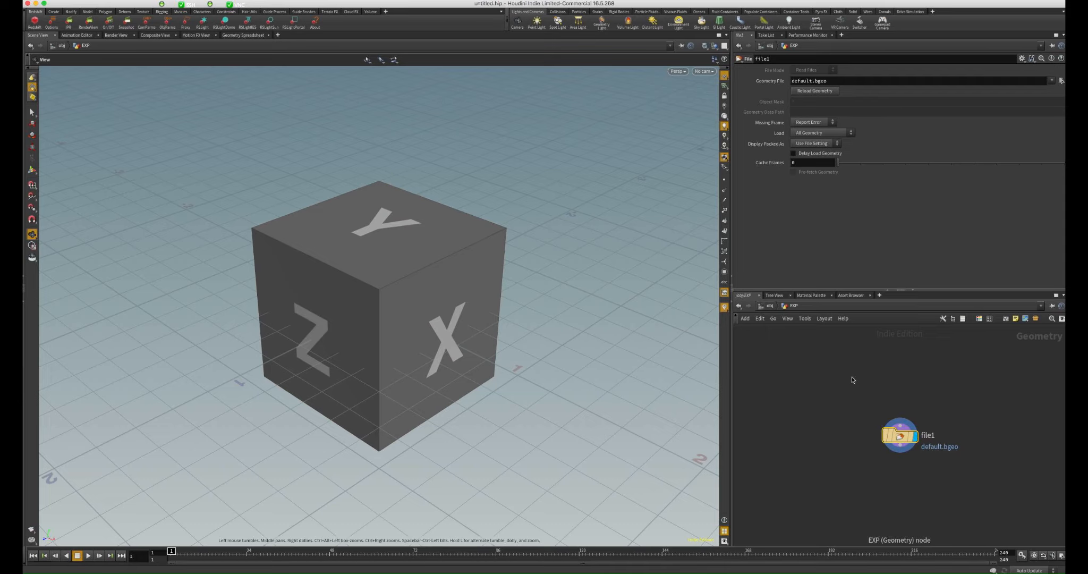
click(1061, 81)
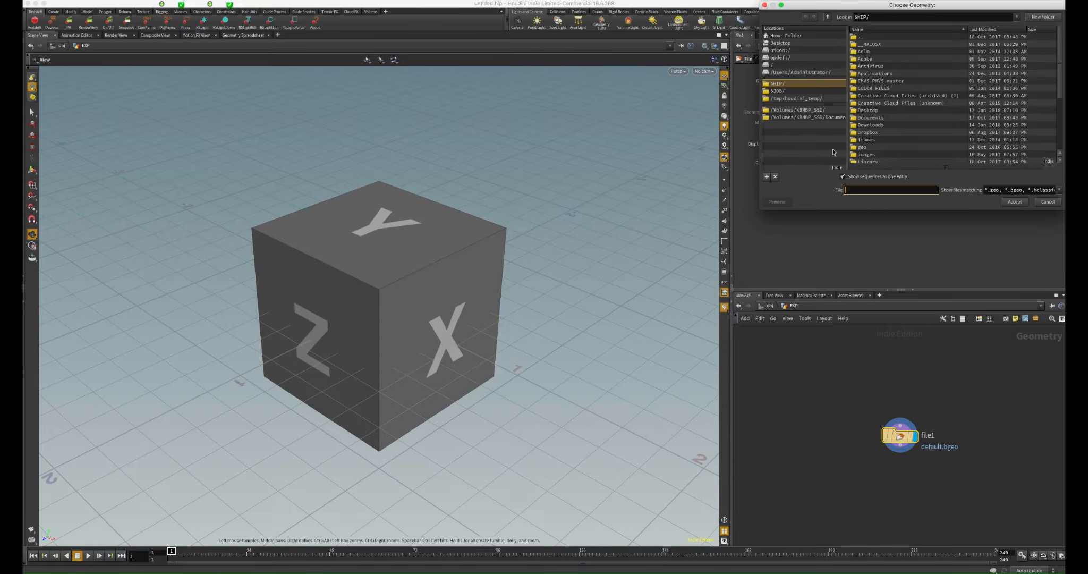
click(1048, 201)
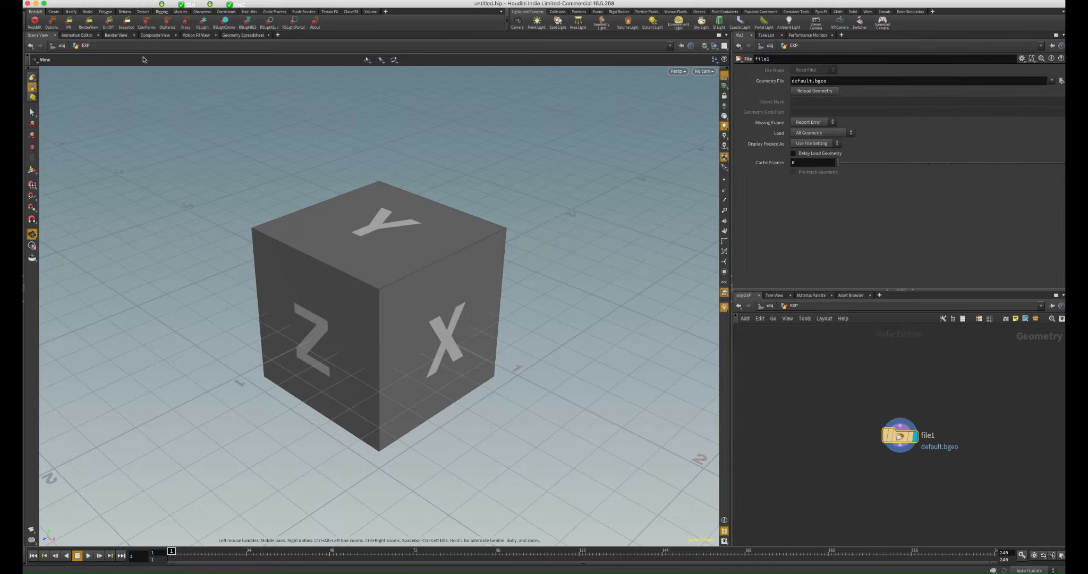
Step: Start saving the scene as a new file and browse to the Documents/HOUDINI/REDSHIFT/RS_Pyro-TUT folder
click(95, 1)
click(109, 53)
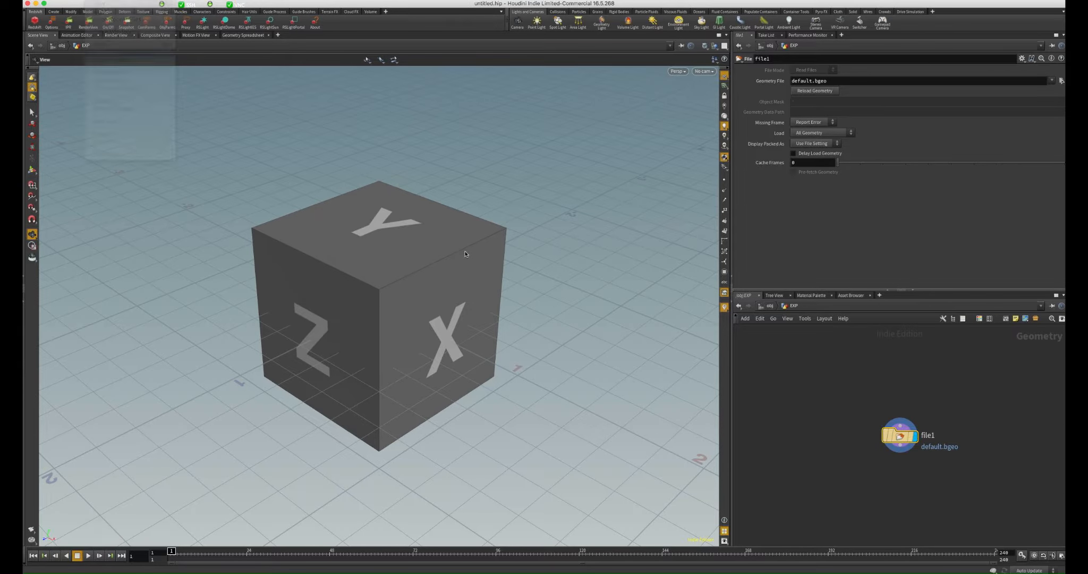
click(373, 255)
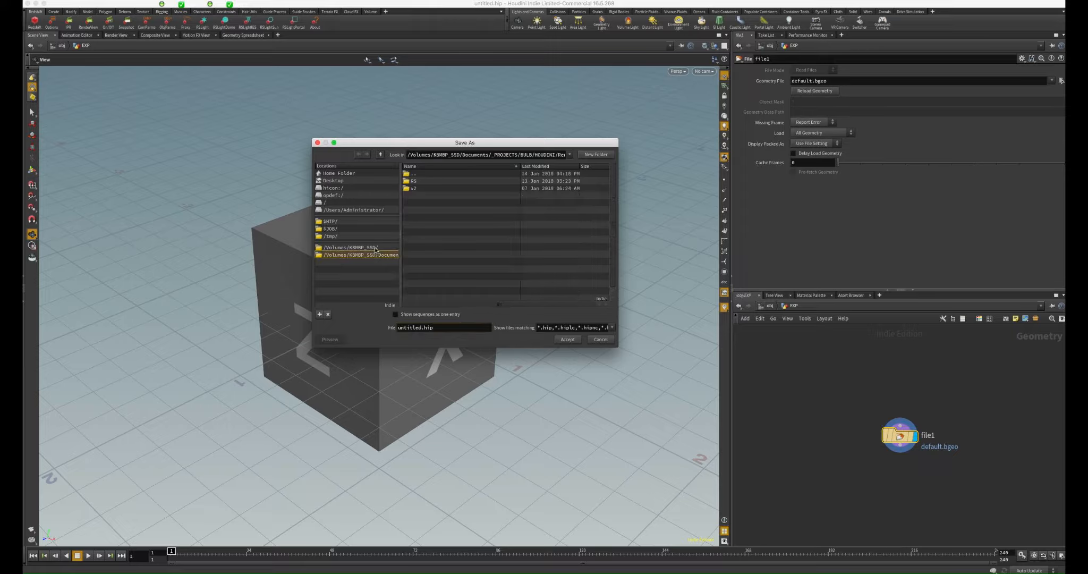
double_click(414, 174)
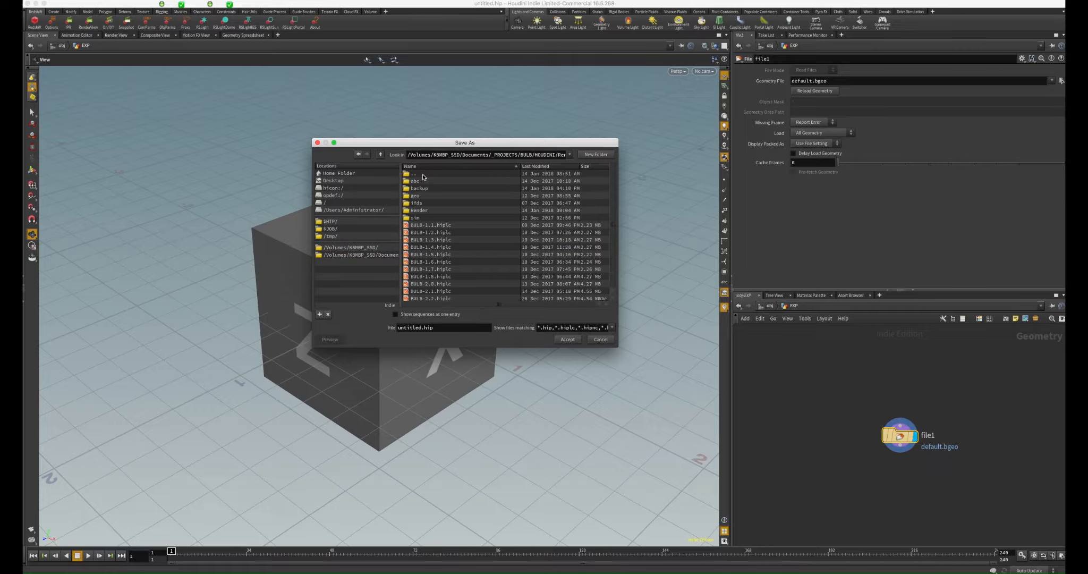
double_click(414, 173)
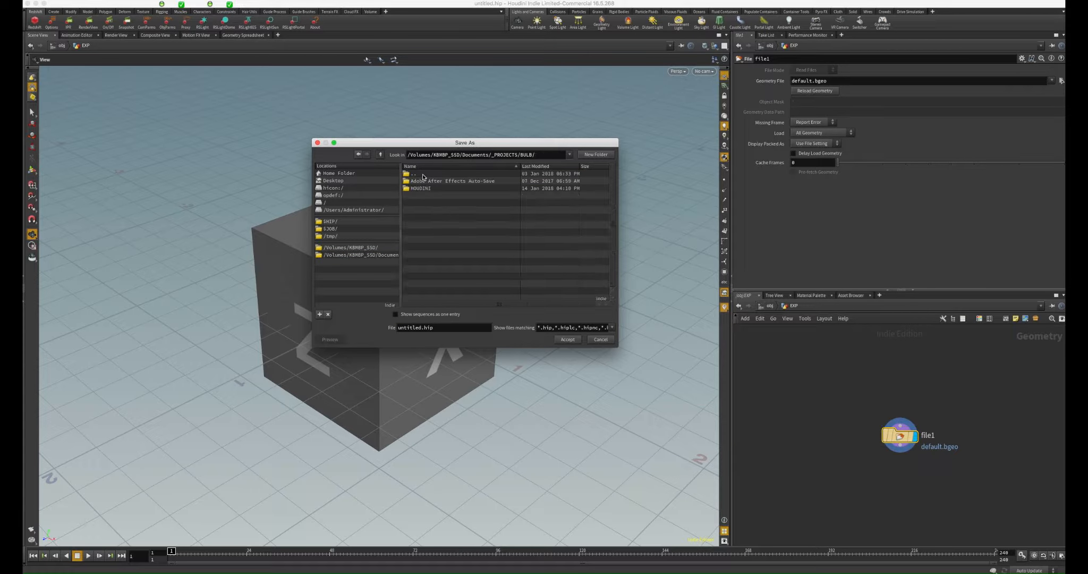
double_click(420, 174)
double_click(419, 174)
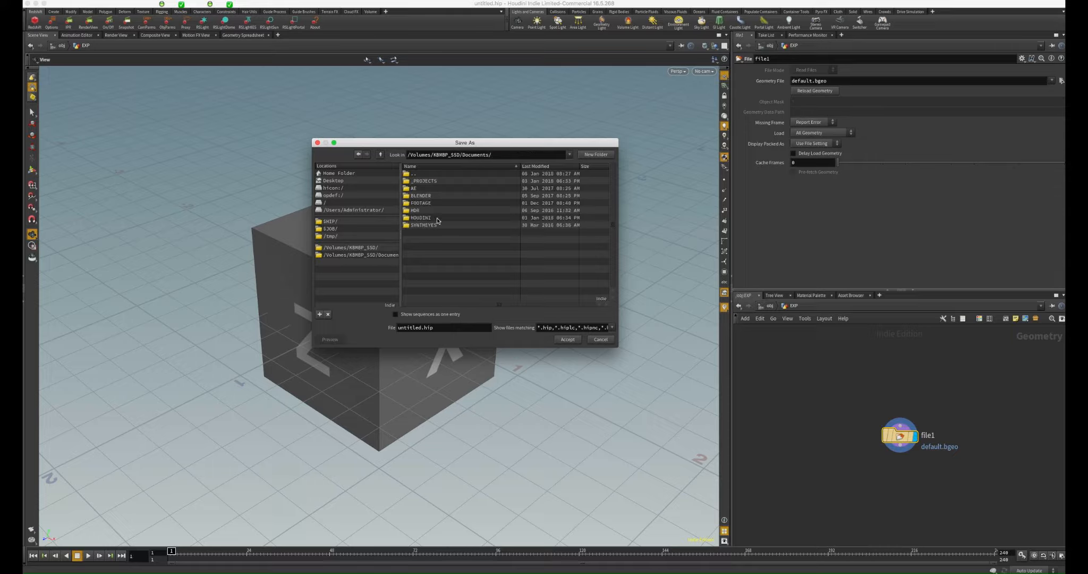
double_click(420, 218)
double_click(422, 210)
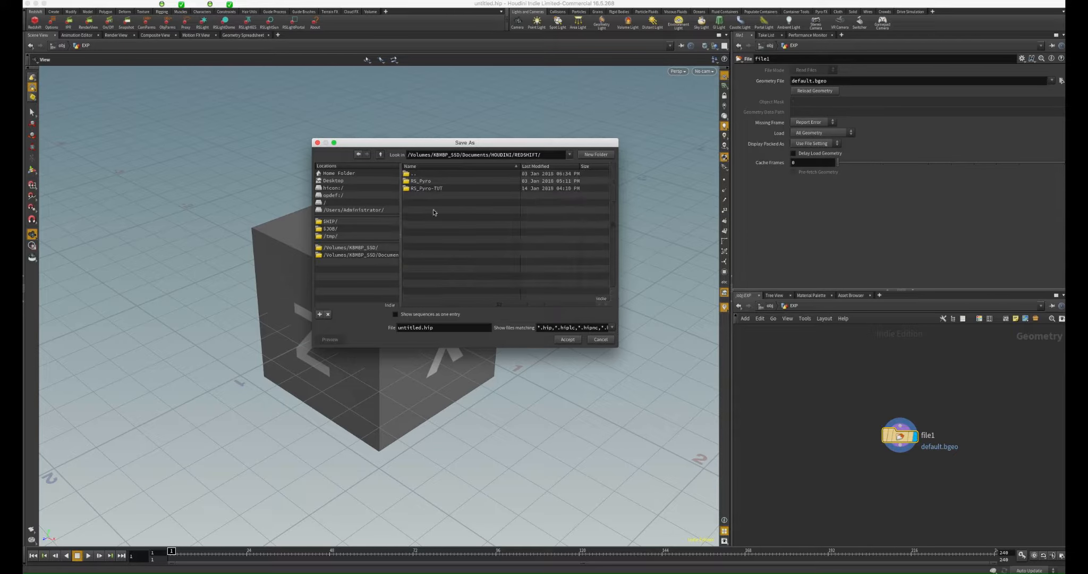
double_click(430, 189)
Step: Name the scene file RSPyro-TUT-1.1 and save it
double_click(421, 328)
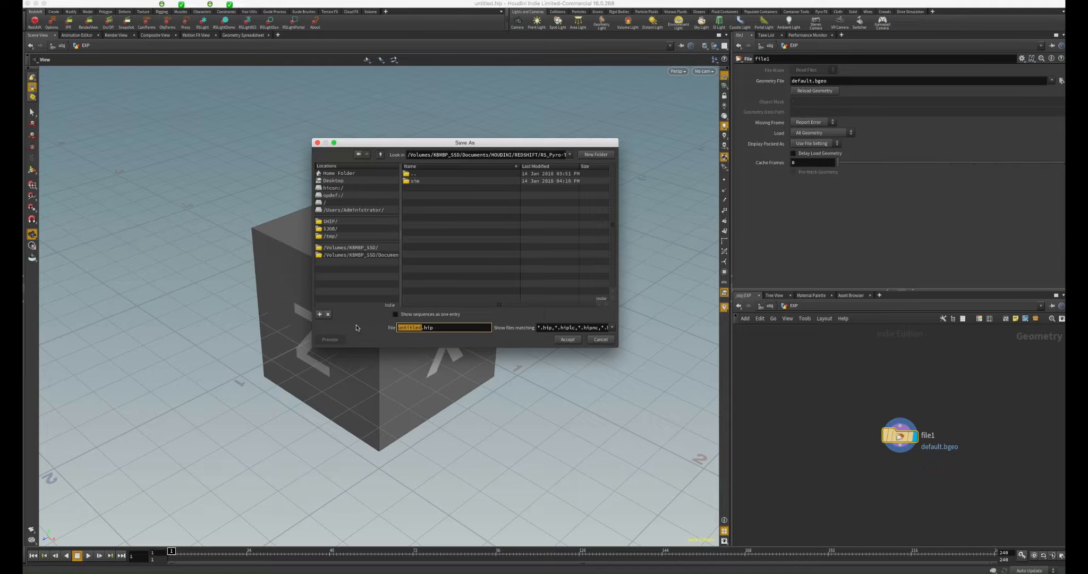
text(RSPyro-TUT-1.1)
key(Return)
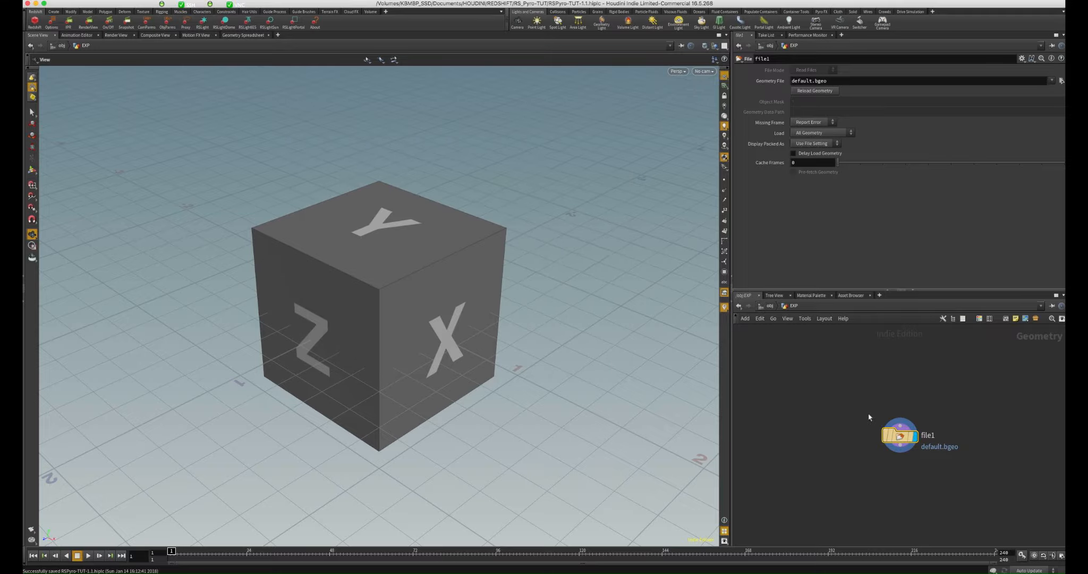
Step: Open the scene's aliases and variables and copy the folder path stored in the HIP variable
click(109, 1)
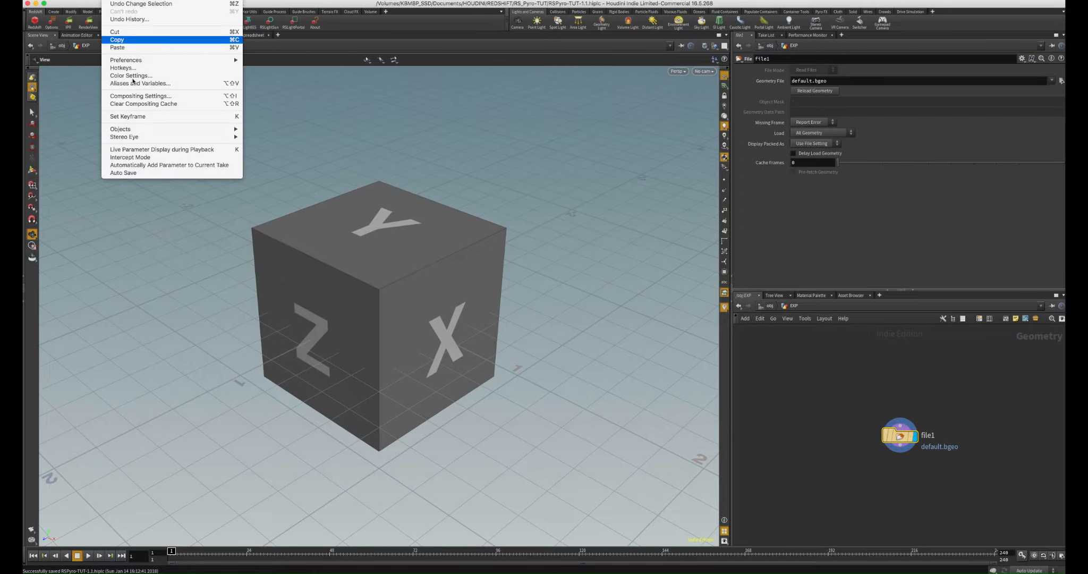
click(137, 83)
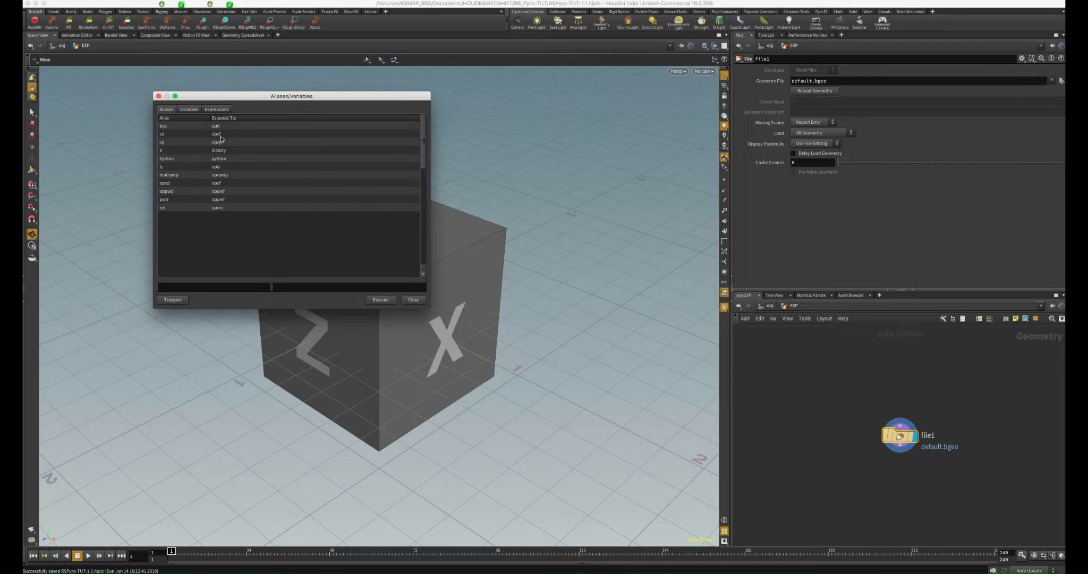
click(190, 110)
click(255, 151)
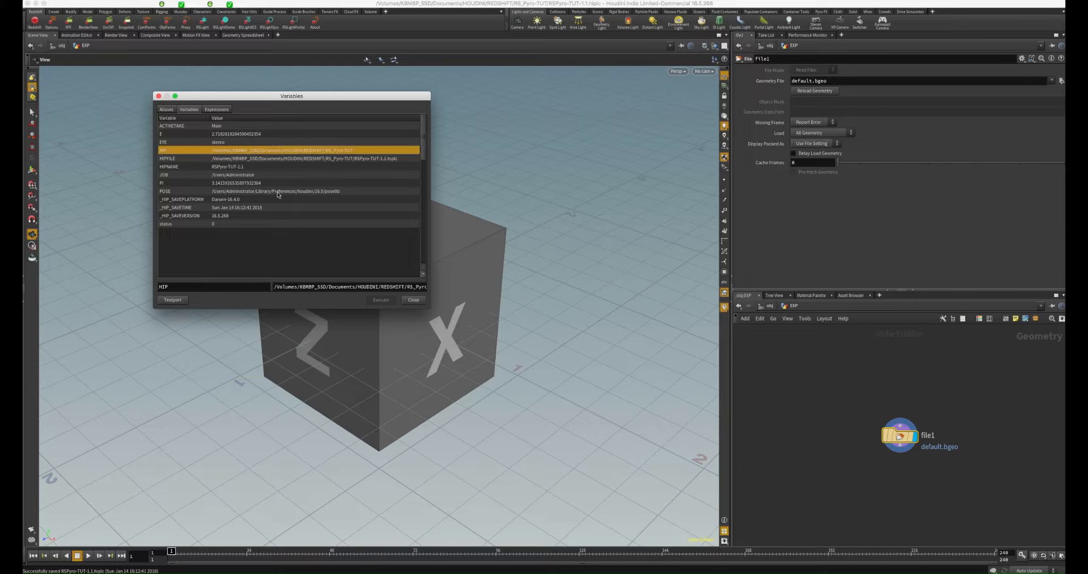
click(349, 286)
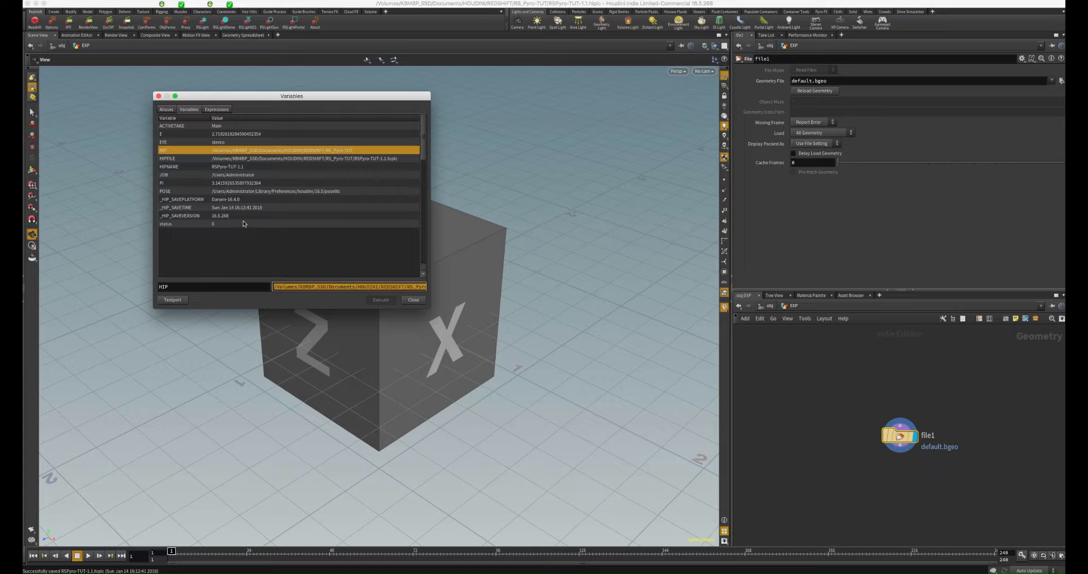
Step: Replace the JOB variable's value with the copied RS_Pyro-TUT project path and close the variables window
click(228, 176)
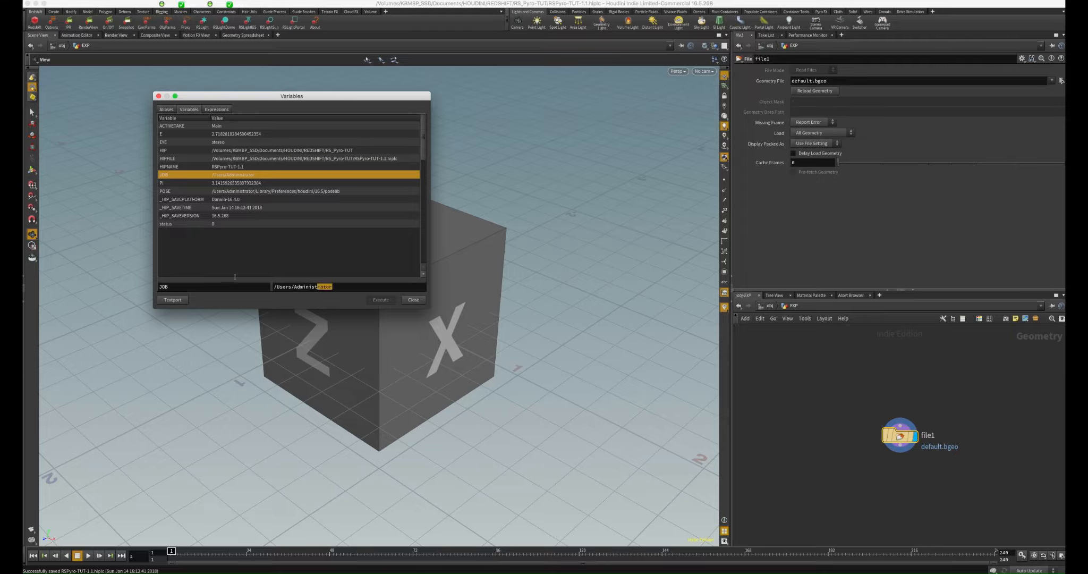
click(329, 287)
key(super+v)
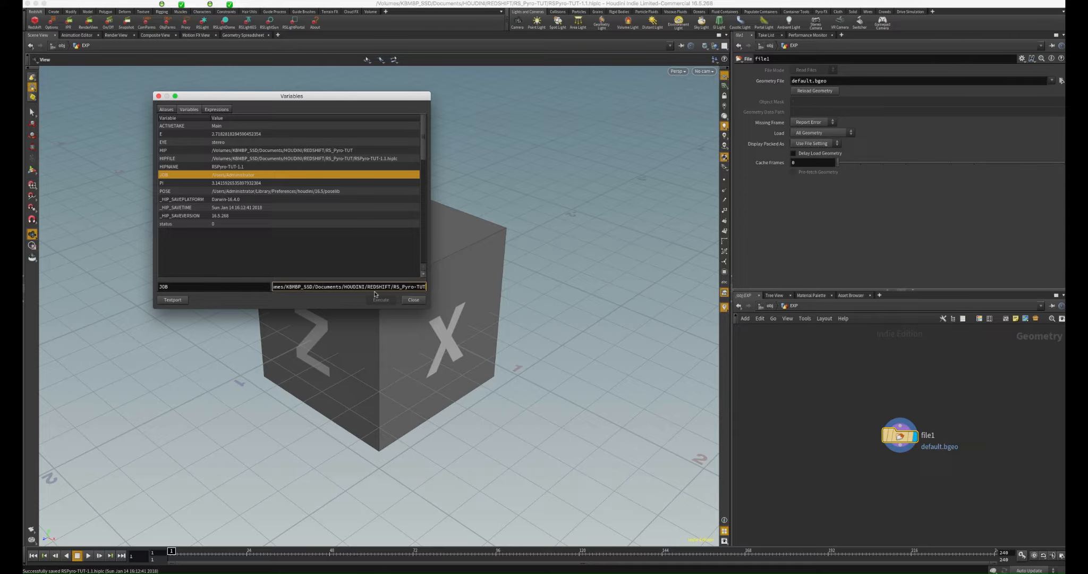
click(413, 300)
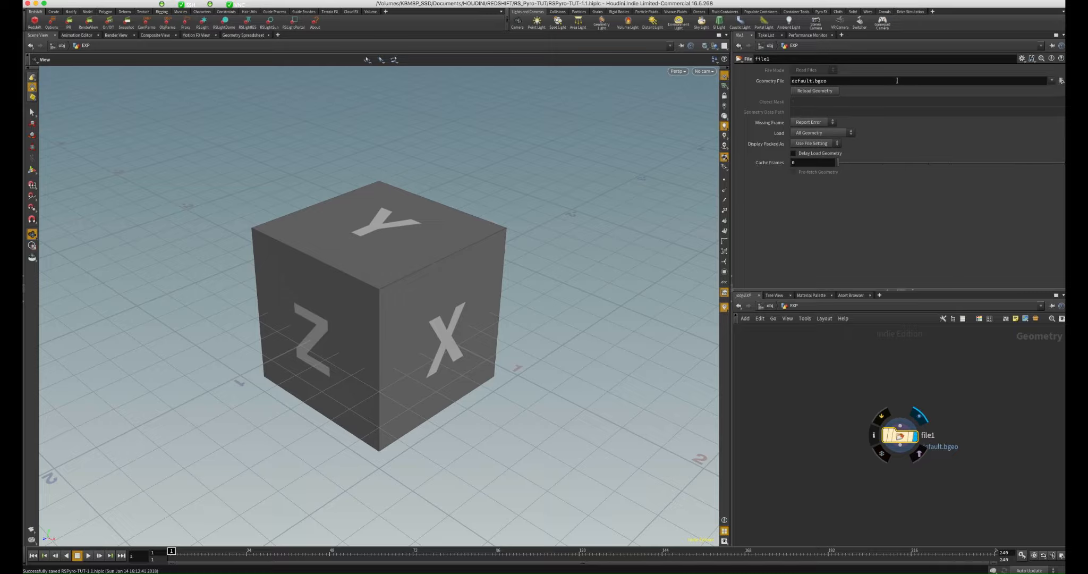
drag(829, 80, 791, 81)
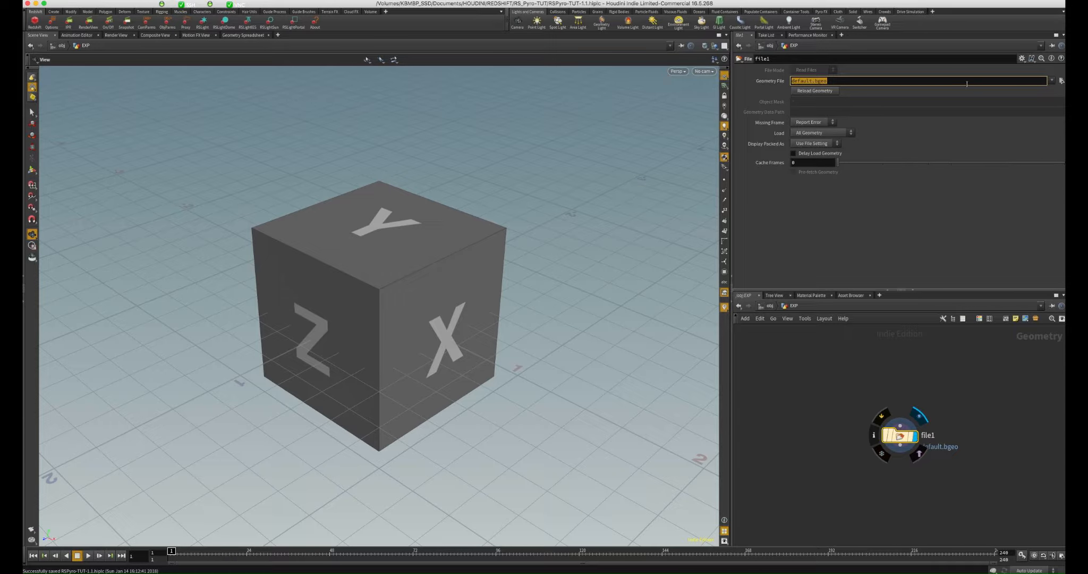
text($)
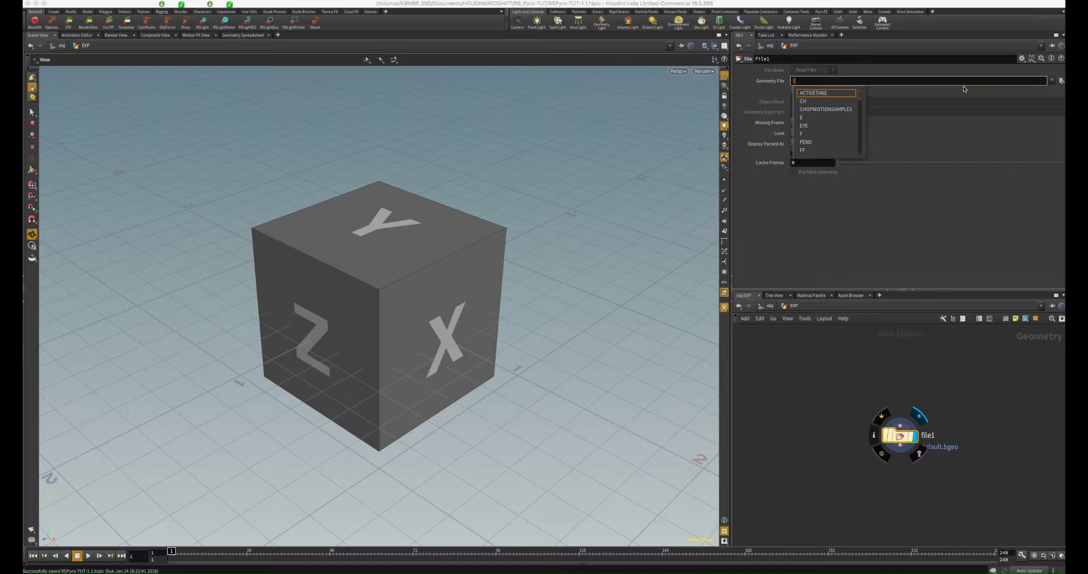
text(JOB/sim/)
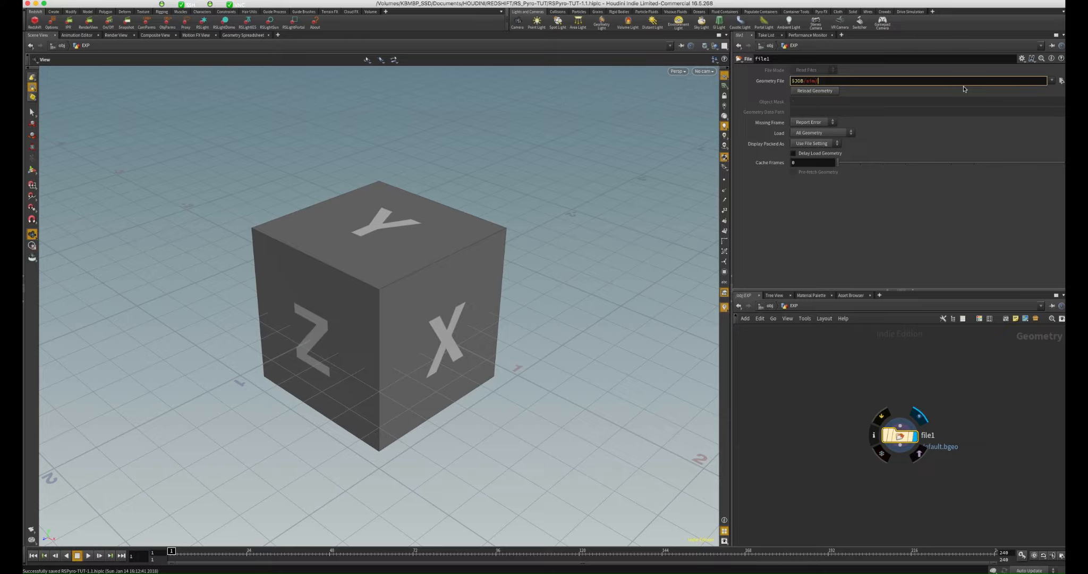
key(Escape)
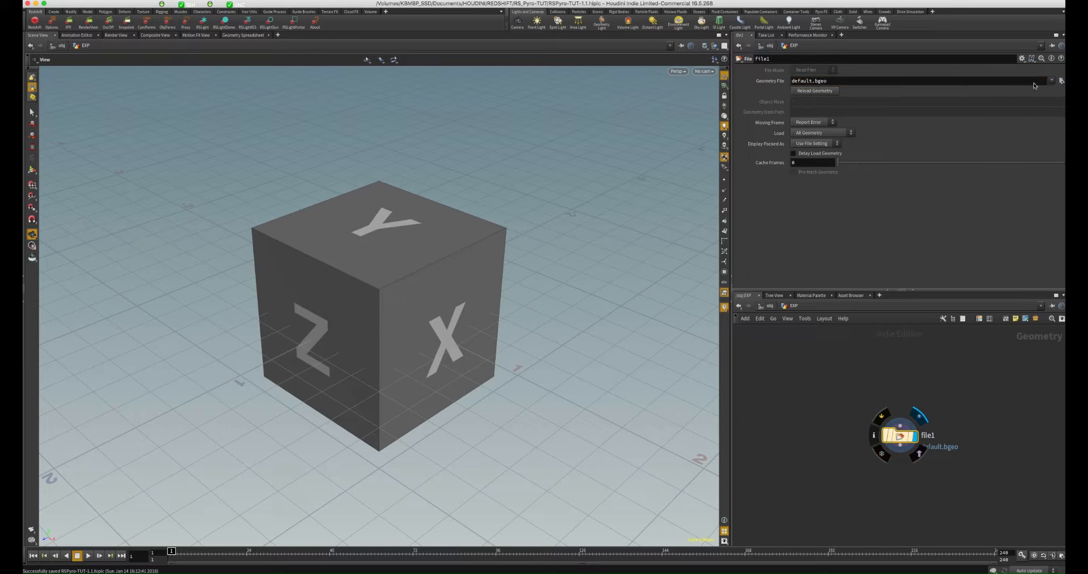
Step: Load the Volumes-V-1.5_With_Particle_Trails.filecache_exp.$F.bgeo.sc sequence from RS_Pyro-TUT/sim/RStut into the File node
click(1061, 81)
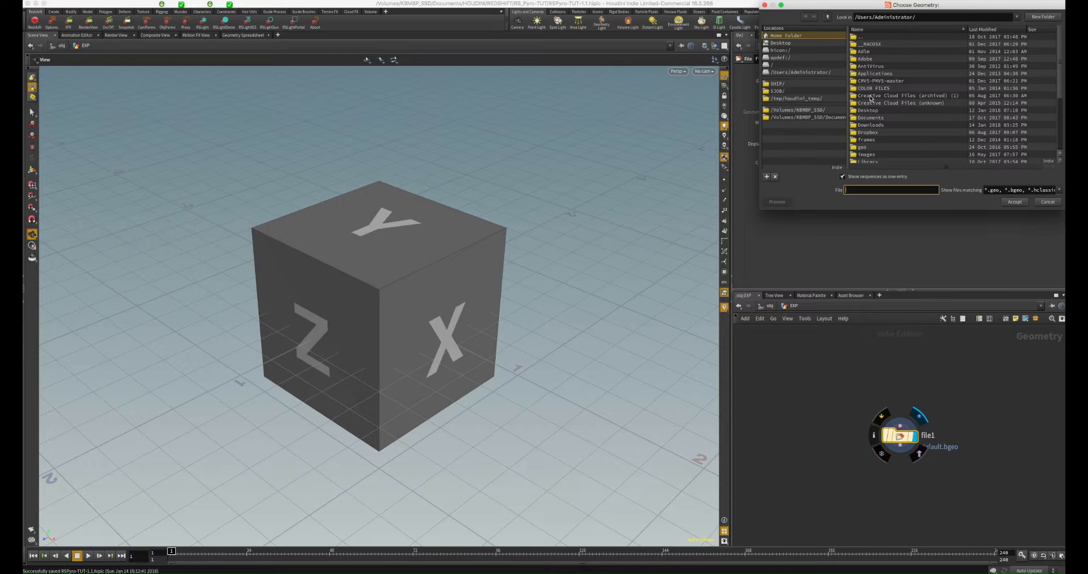
click(818, 117)
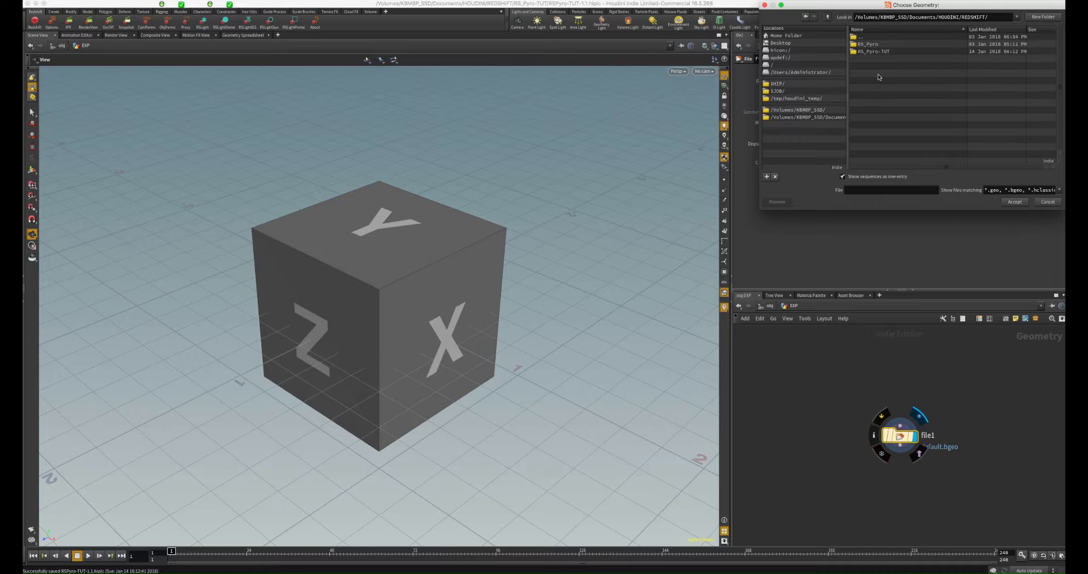
double_click(873, 51)
click(882, 44)
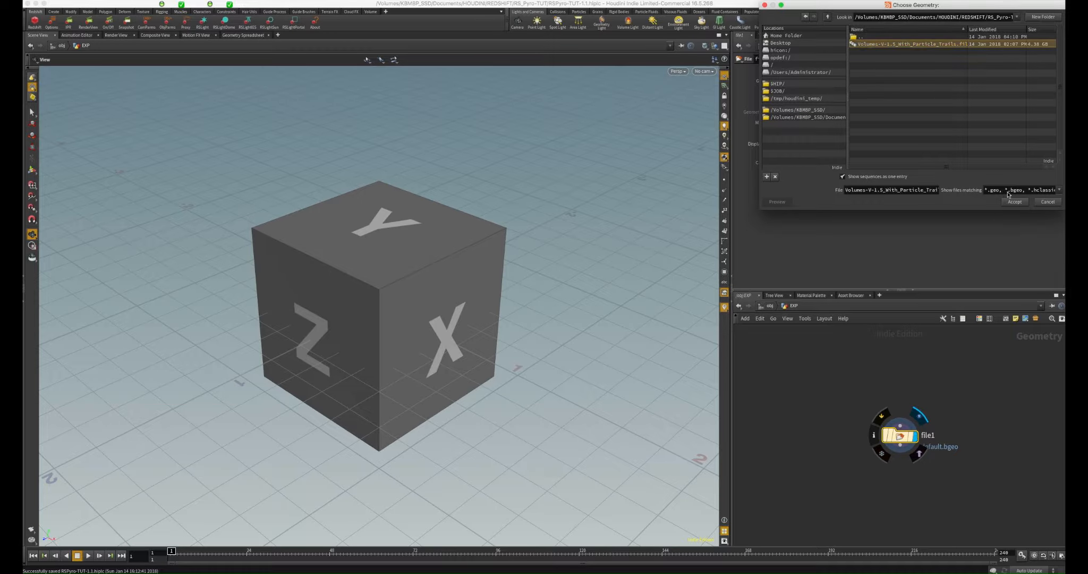
click(1014, 201)
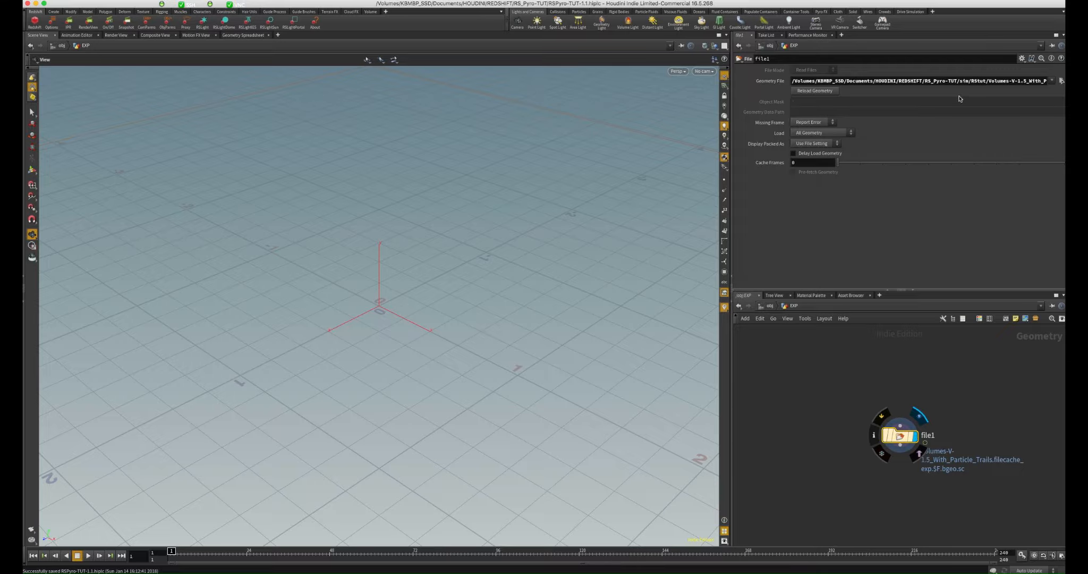
Step: Replace the absolute project folder part of the File node's geometry path with $JOB, keeping /sim/RStut and the file name
drag(959, 81, 791, 81)
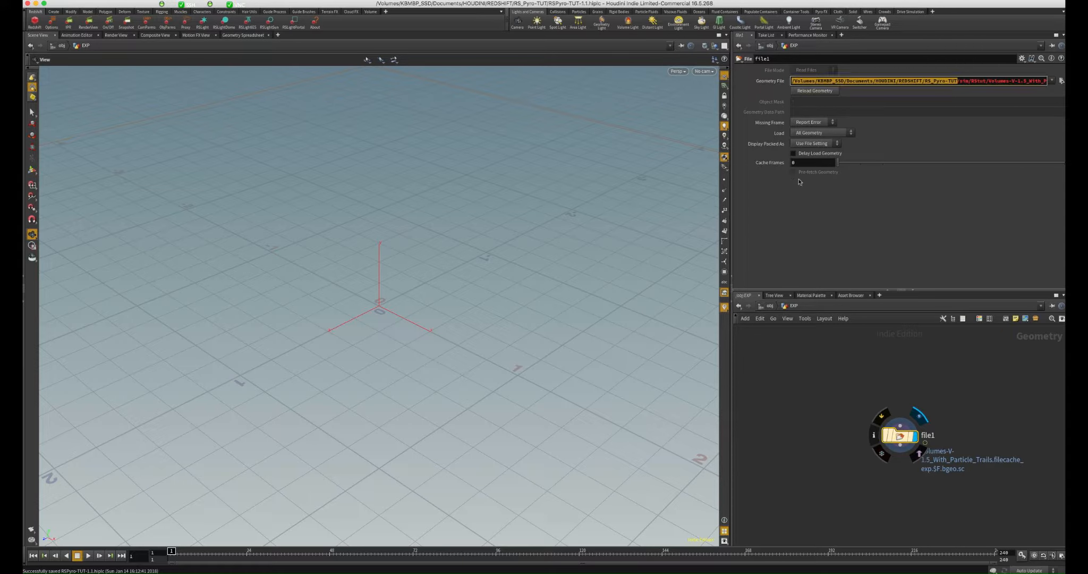
text($JOB/sim/RStut/Volumes-V-1.5_With_Particle_Trails.filecache_exp.$F.bgeo.sc)
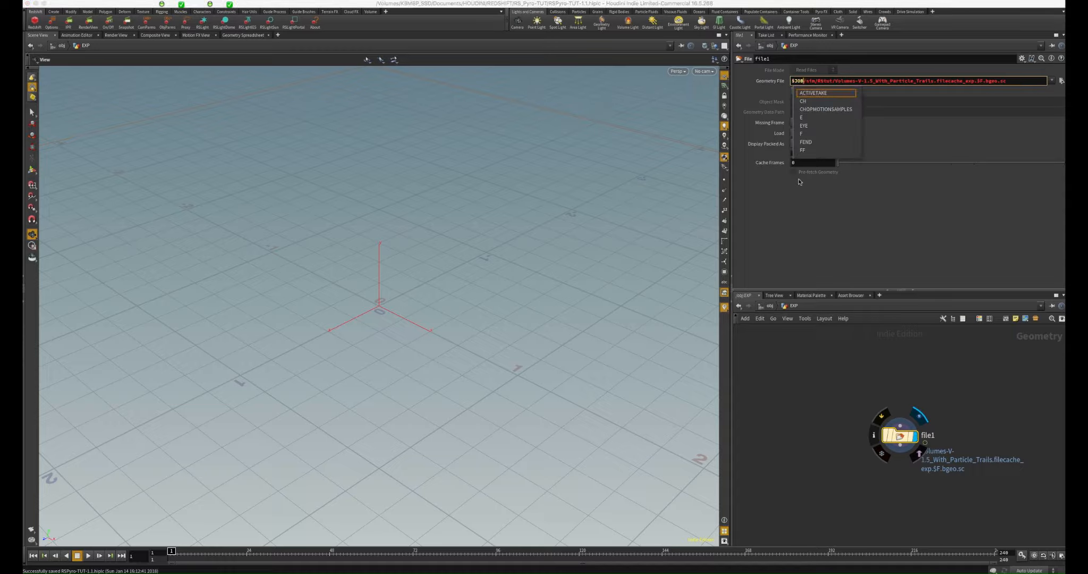
key(Escape)
key(Return)
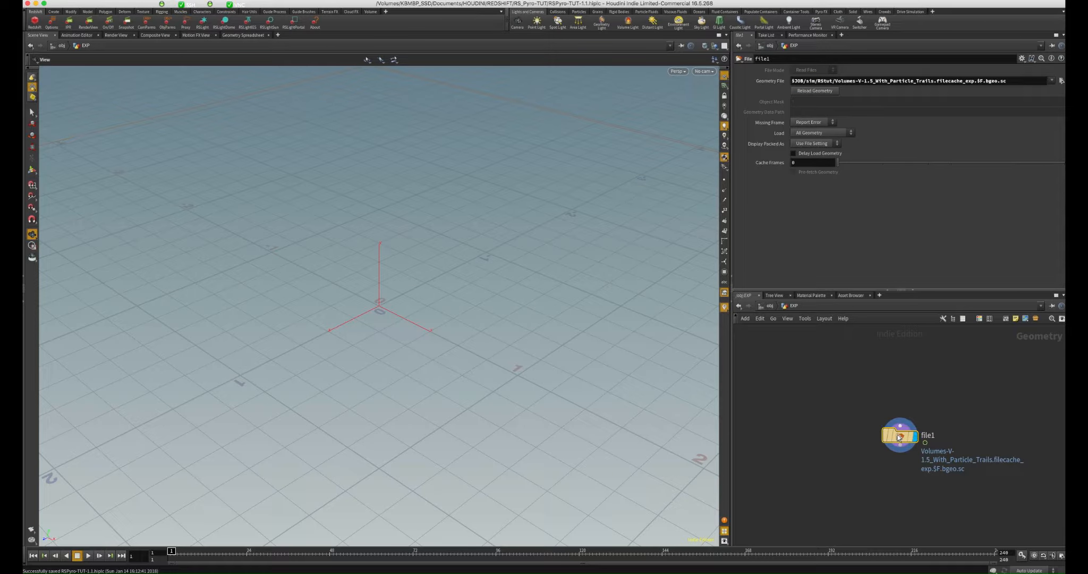
Step: Move to frame 80 and set the global animation end frame to 120, closing the animation options
click(441, 555)
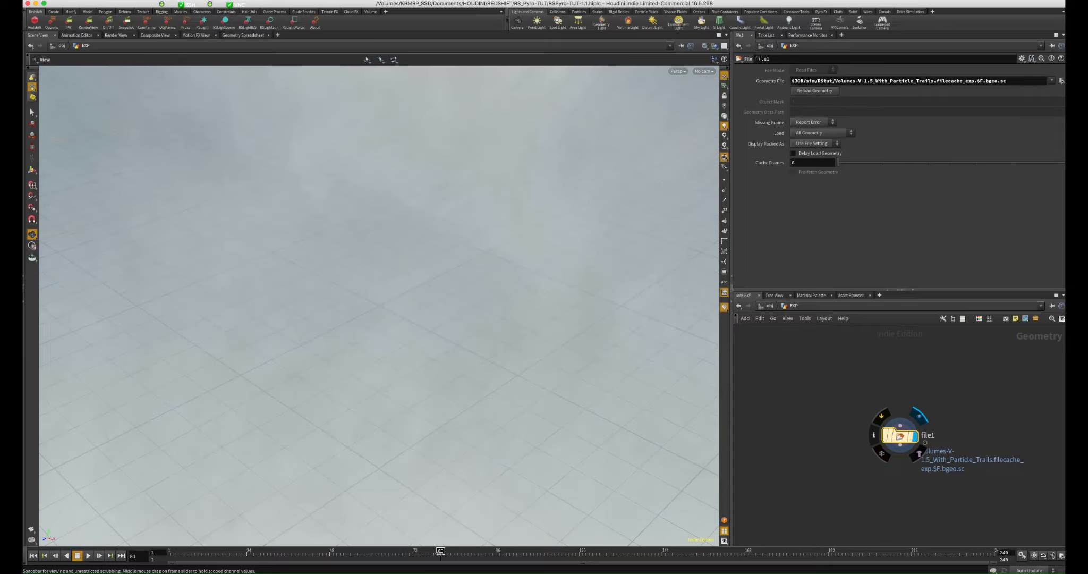
click(1059, 557)
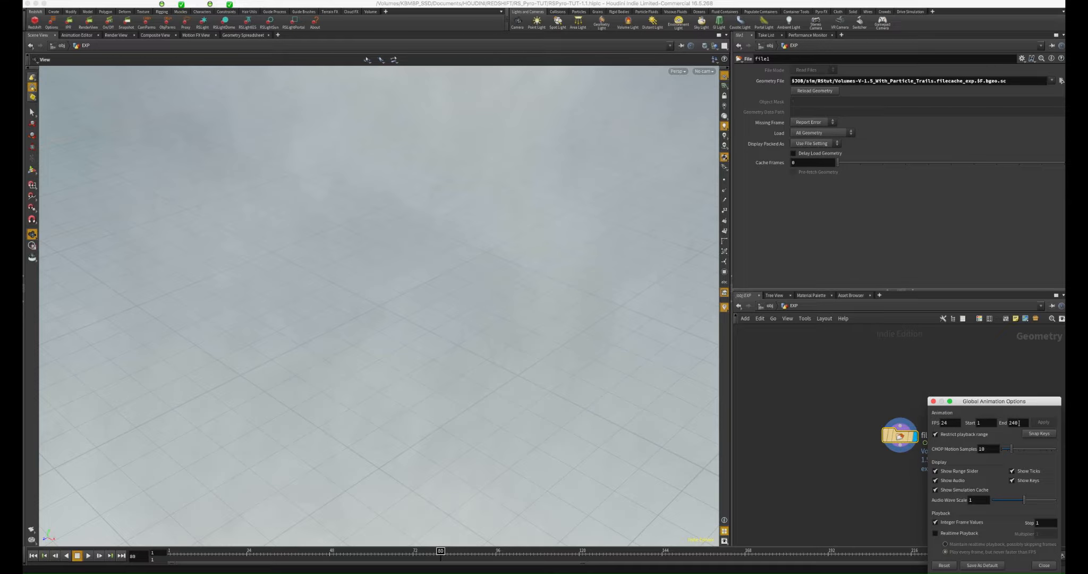
drag(1019, 422, 1004, 424)
click(1044, 422)
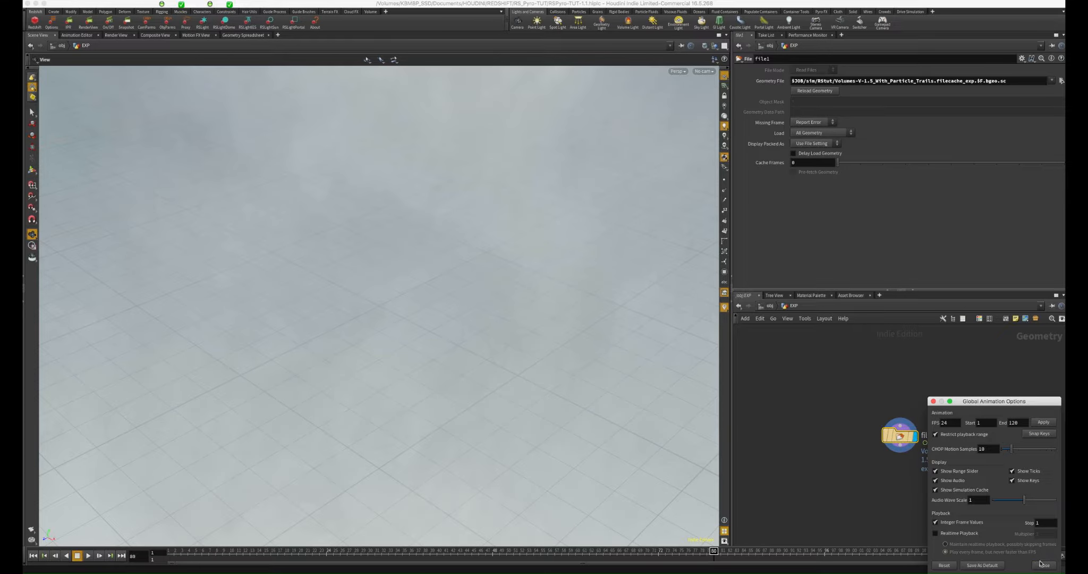
click(981, 563)
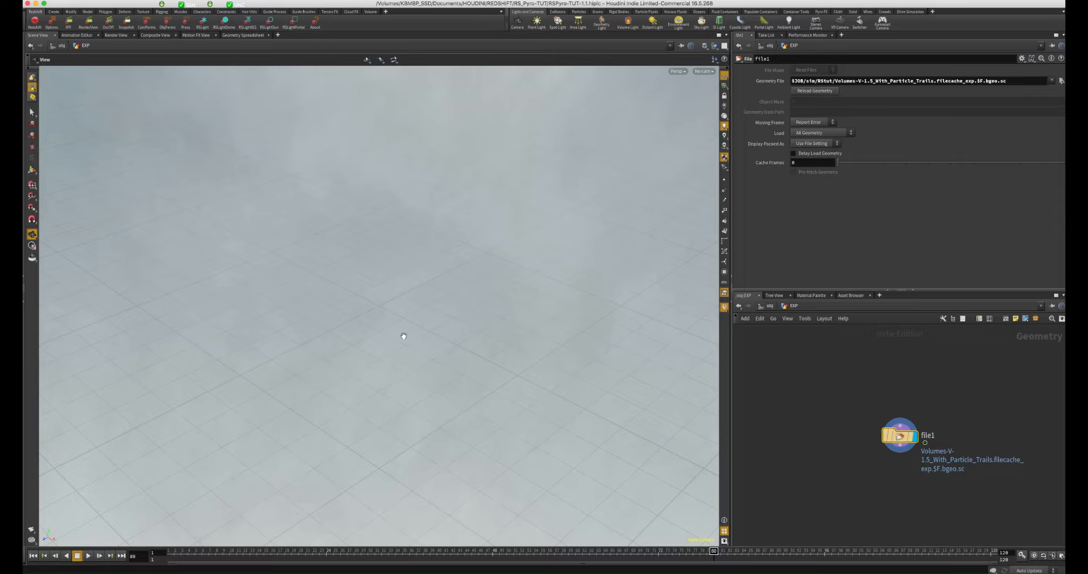
Step: Frame the whole smoke plume and create a camera from that view
scroll(404, 336, down, 10)
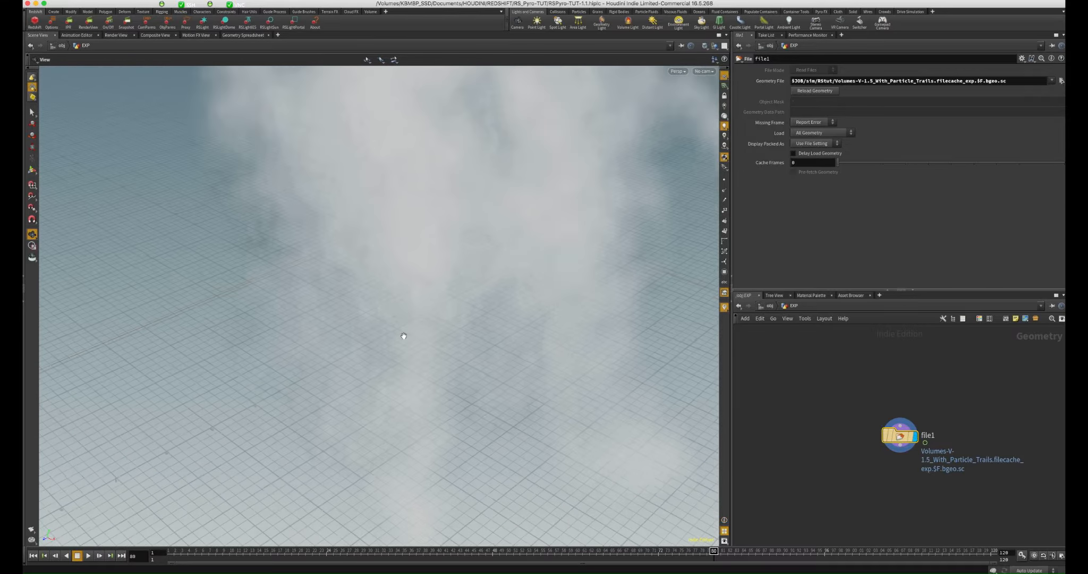
scroll(405, 338, down, 5)
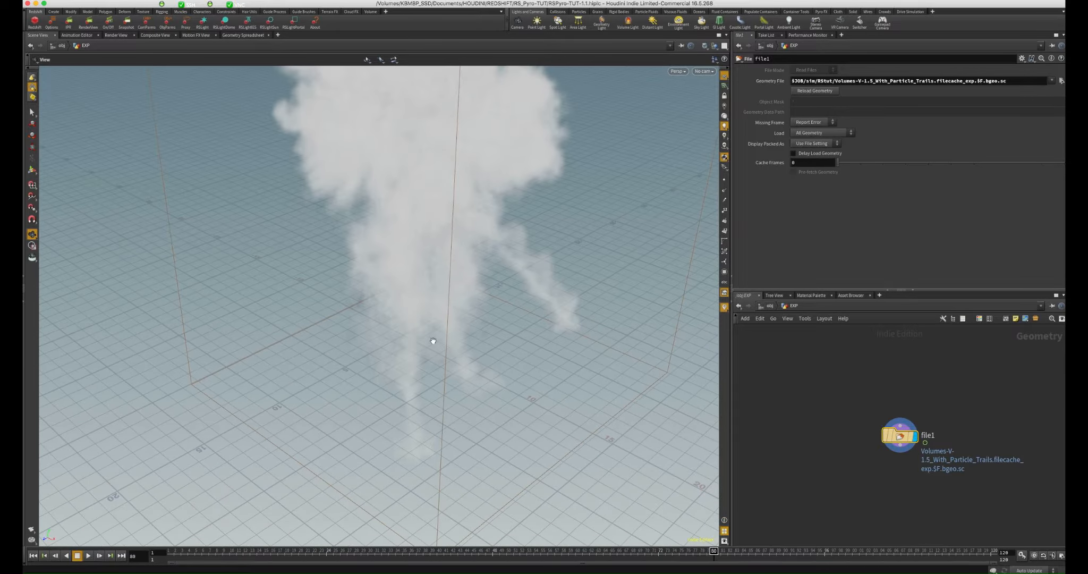
scroll(433, 341, down, 3)
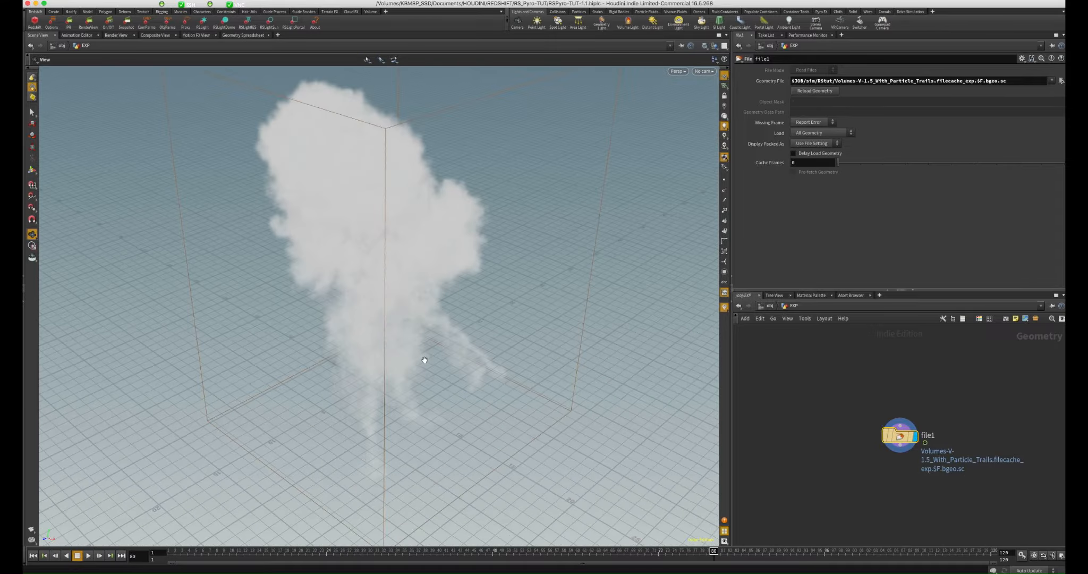
drag(423, 394, 425, 359)
scroll(425, 360, down, 10)
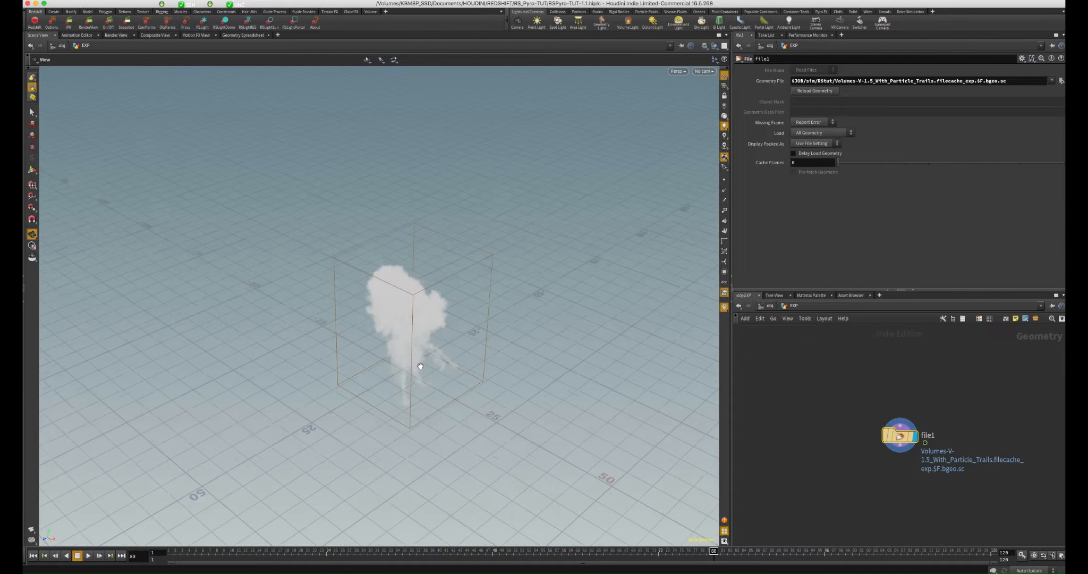
scroll(486, 398, up, 6)
drag(486, 397, 519, 435)
ctrl+click(517, 21)
Step: Reframe cam1 closer and lower on the plume with the camera locked to the view, unlock it, and save the scene
scroll(412, 413, up, 2)
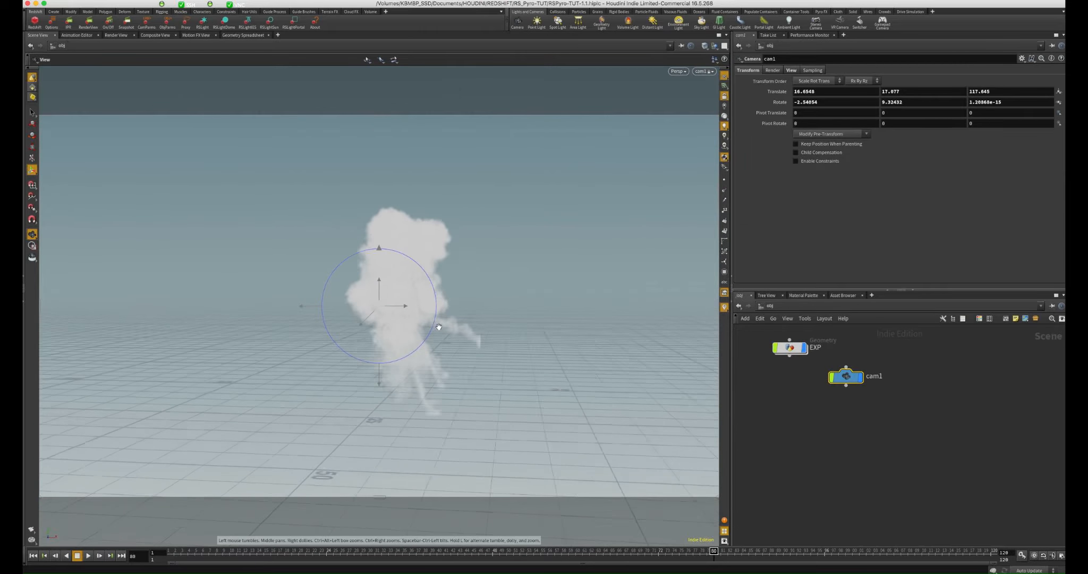
right_drag(412, 413, 462, 413)
drag(465, 417, 471, 403)
right_drag(298, 380, 380, 310)
click(723, 98)
key(ctrl+s)
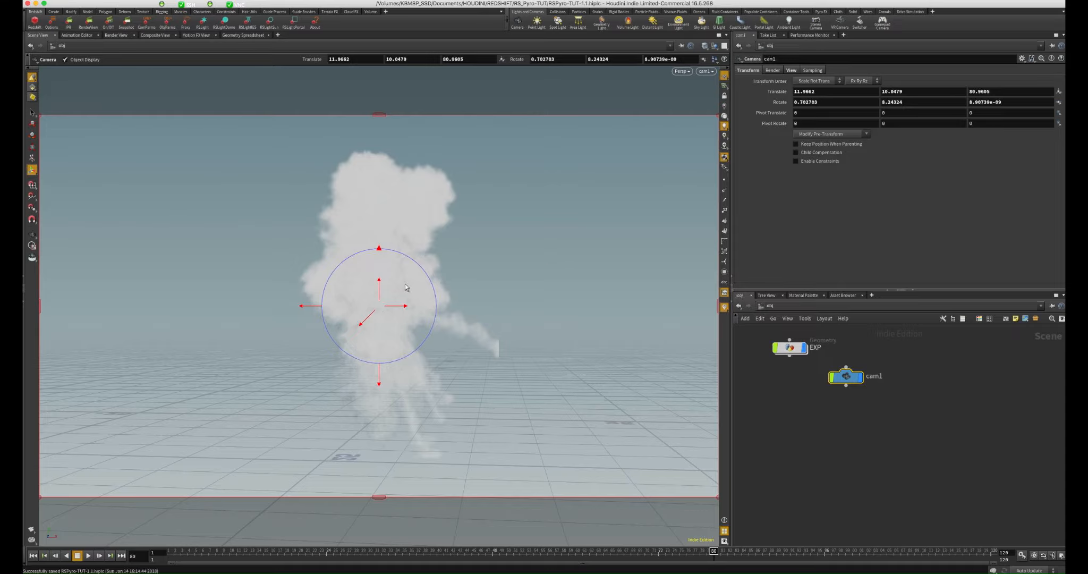
Step: Create a Redshift sun light from a raised, distant viewpoint beside the plume and frame all nodes in the network
key(Escape)
drag(527, 326, 338, 344)
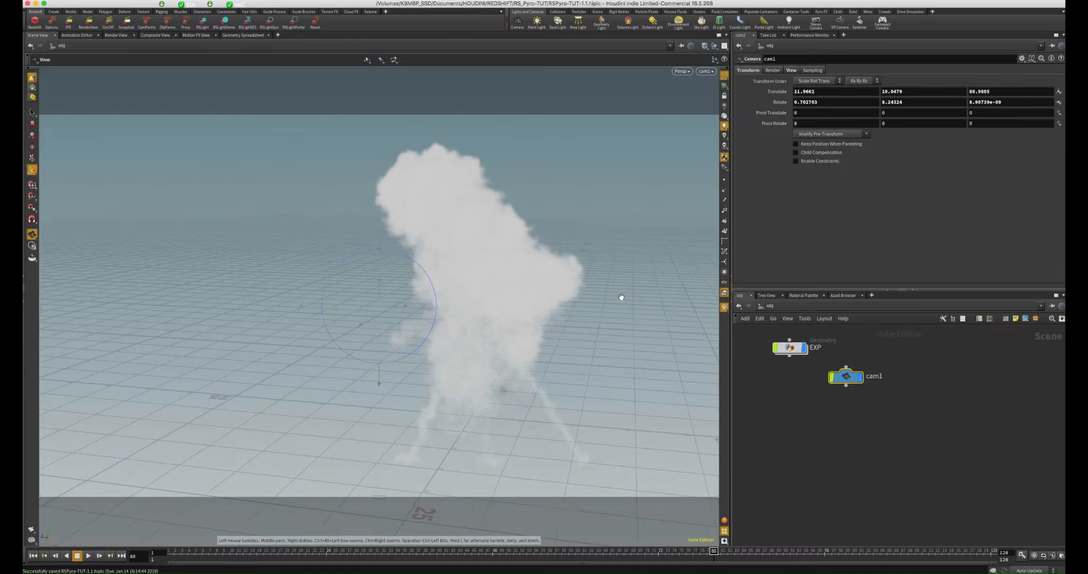
drag(622, 298, 551, 310)
middle_drag(546, 320, 328, 325)
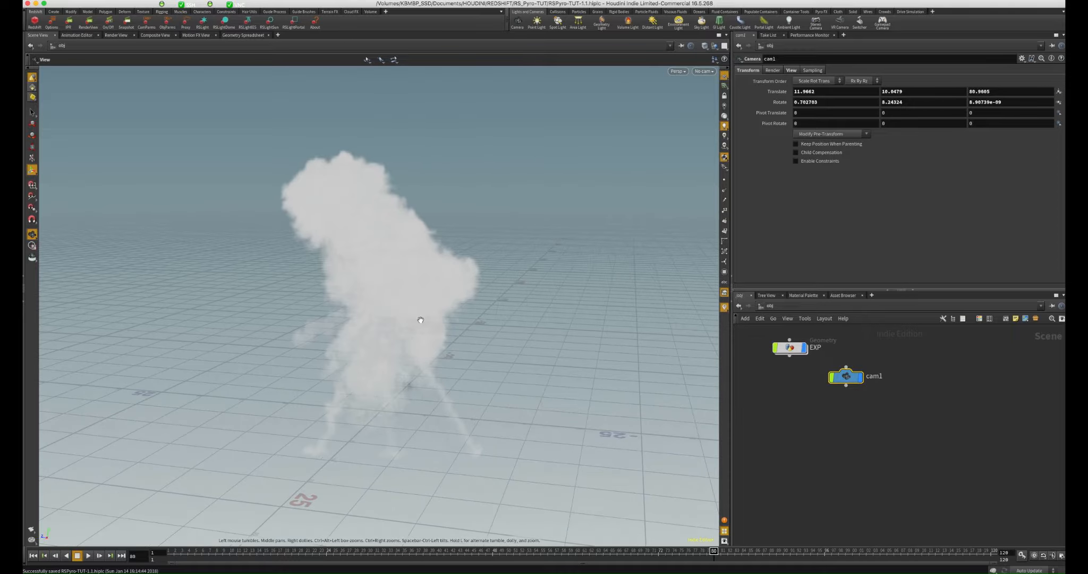
scroll(399, 317, down, 5)
scroll(410, 314, down, 3)
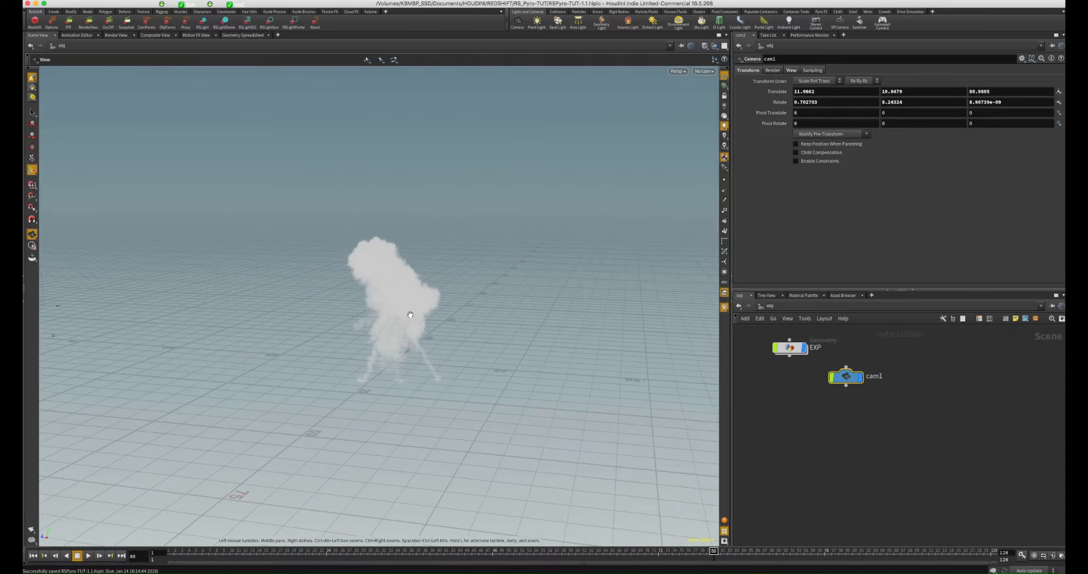
mouse_move(410, 323)
mouse_down()
mouse_move(413, 350)
mouse_move(412, 338)
mouse_up()
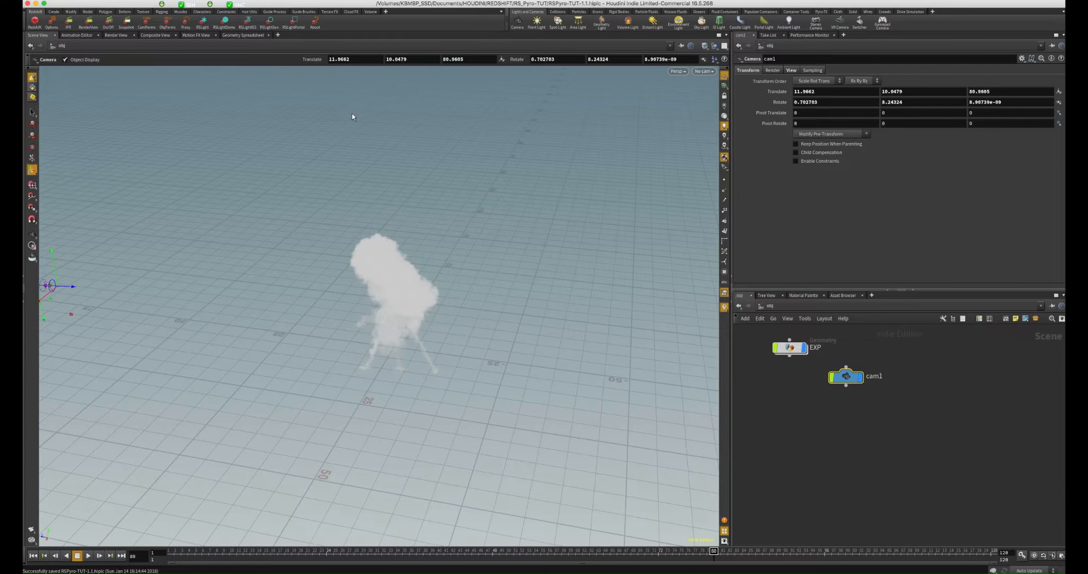
click(269, 27)
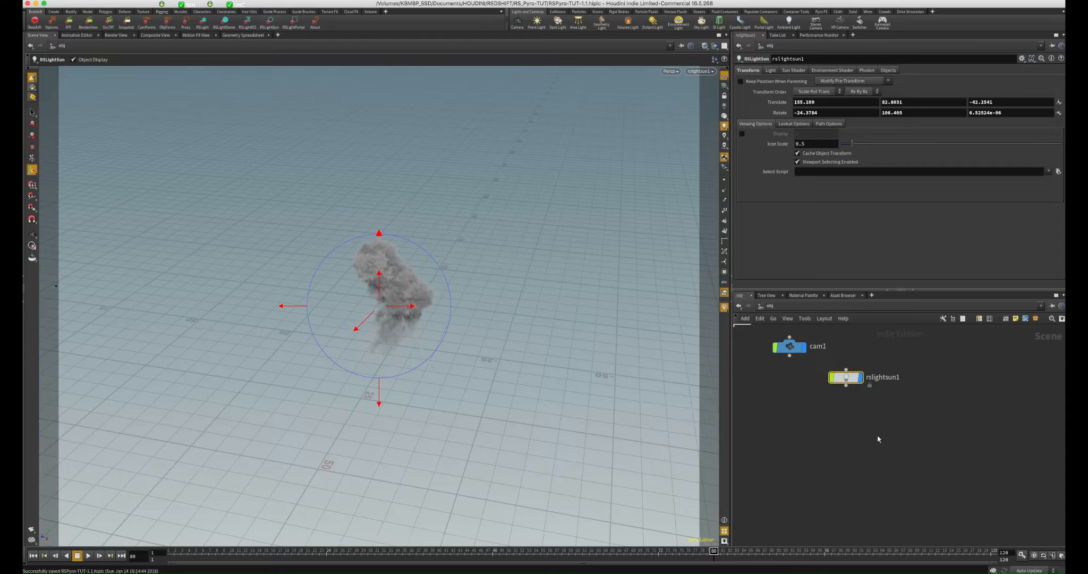
key(h)
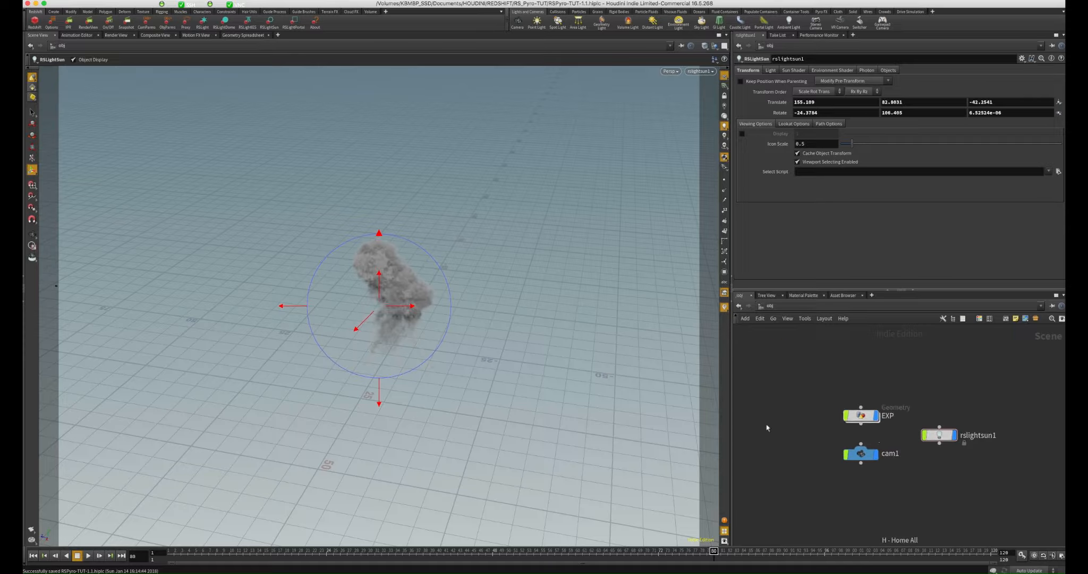
Step: Create a standard Redshift light from a lower viewpoint on the opposite side of the plume from the sun light
key(Escape)
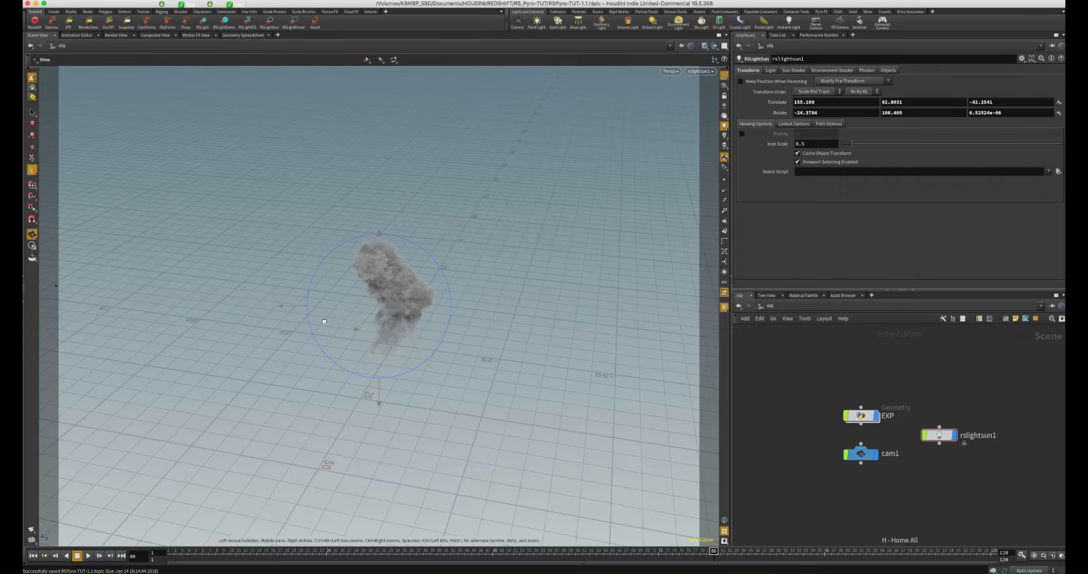
drag(323, 318, 451, 418)
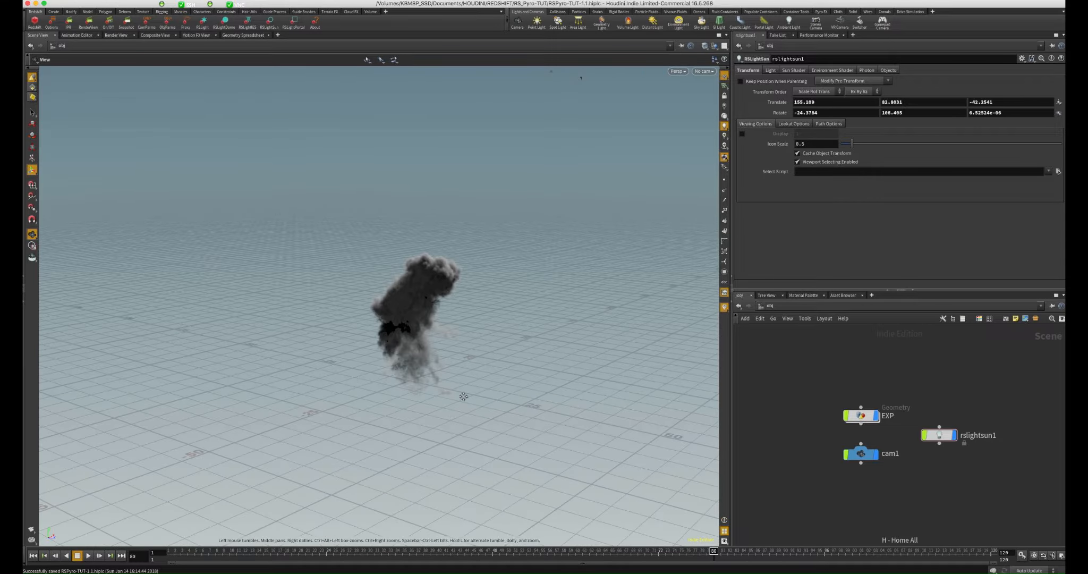
middle_drag(464, 396, 436, 377)
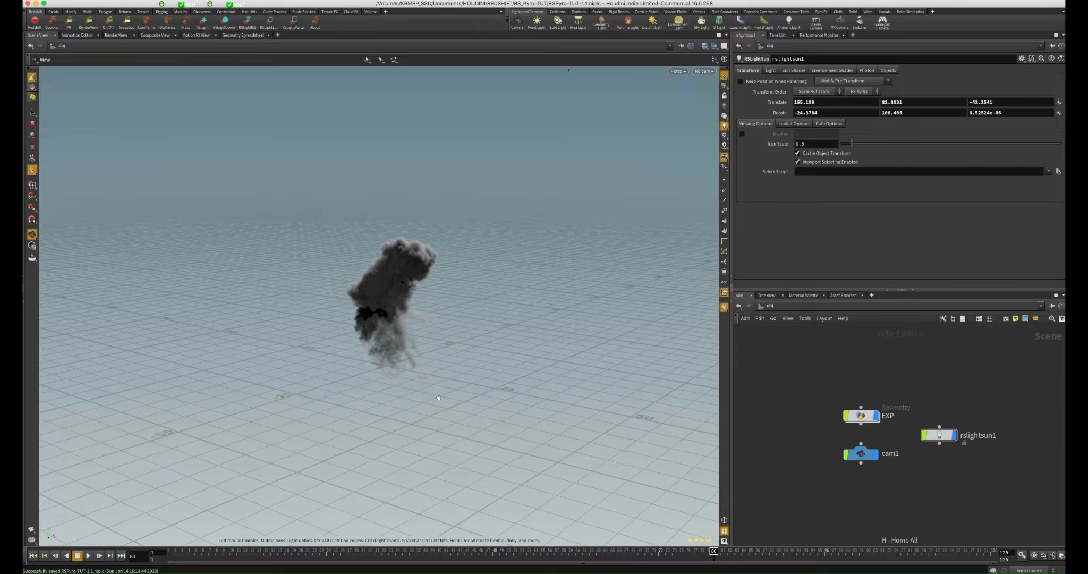
key(Escape)
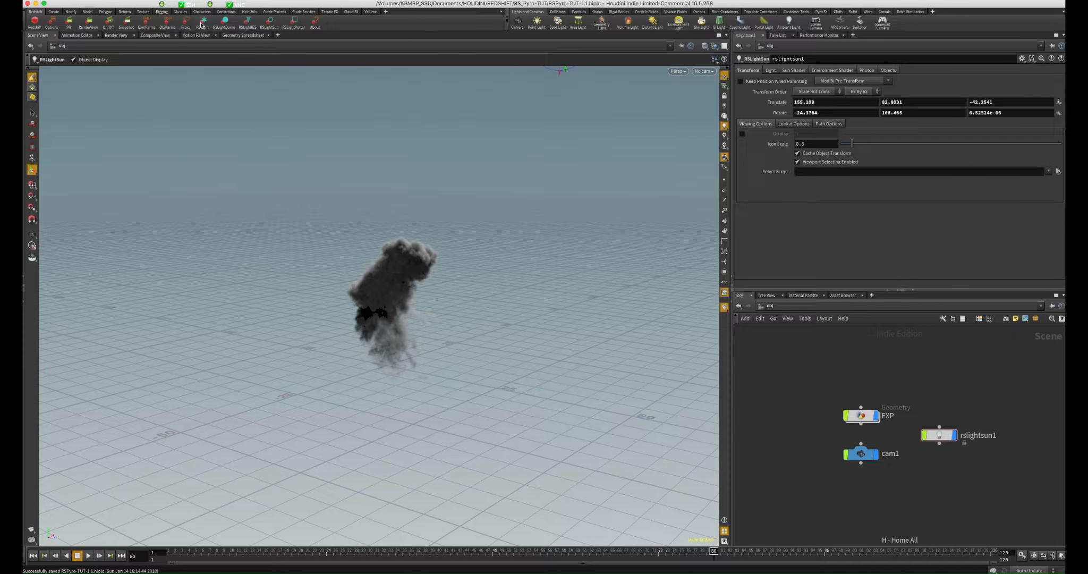
click(201, 24)
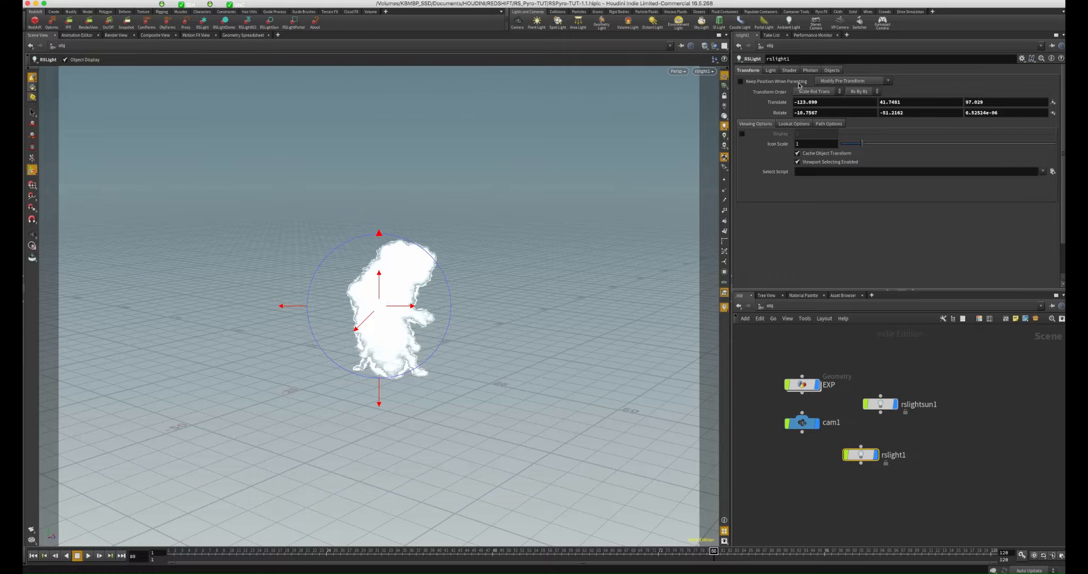
Step: Set rslight1's intensity multiplier to 1 and its color to a pale blue of about 0.88, 0.92, 1
click(780, 70)
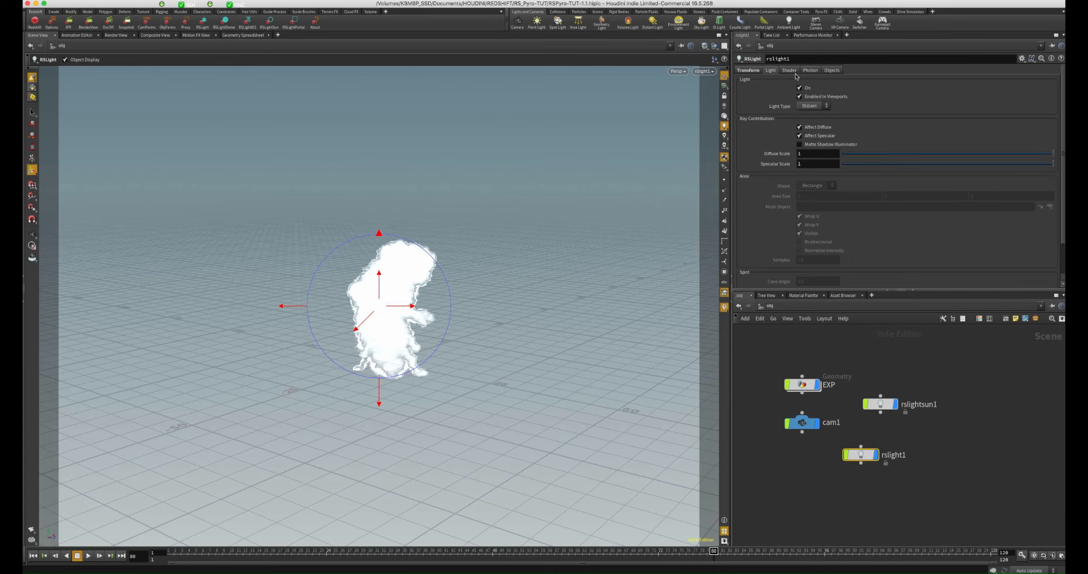
click(794, 72)
click(812, 151)
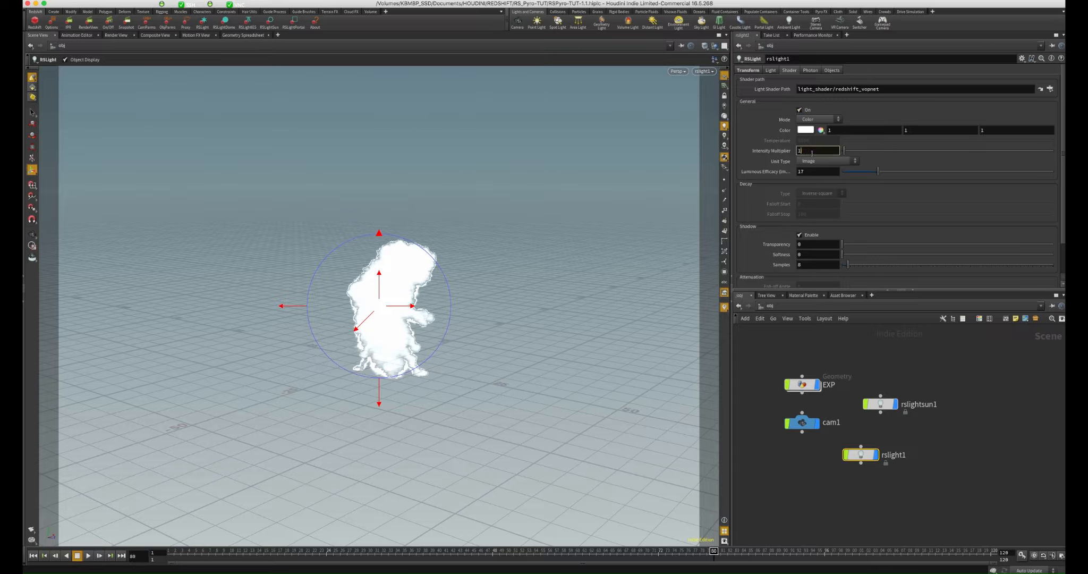
key(Return)
click(810, 131)
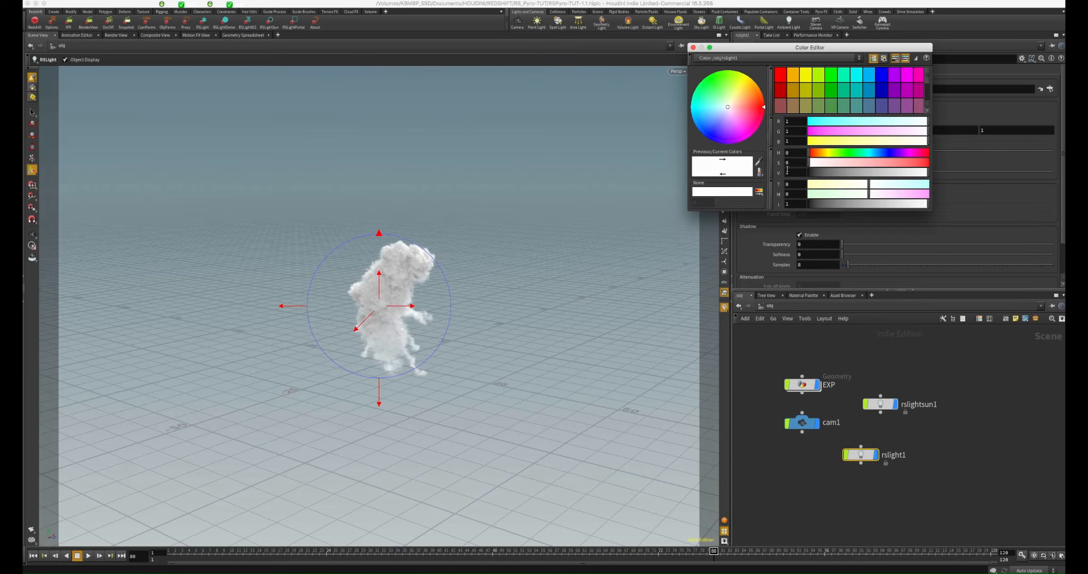
click(724, 109)
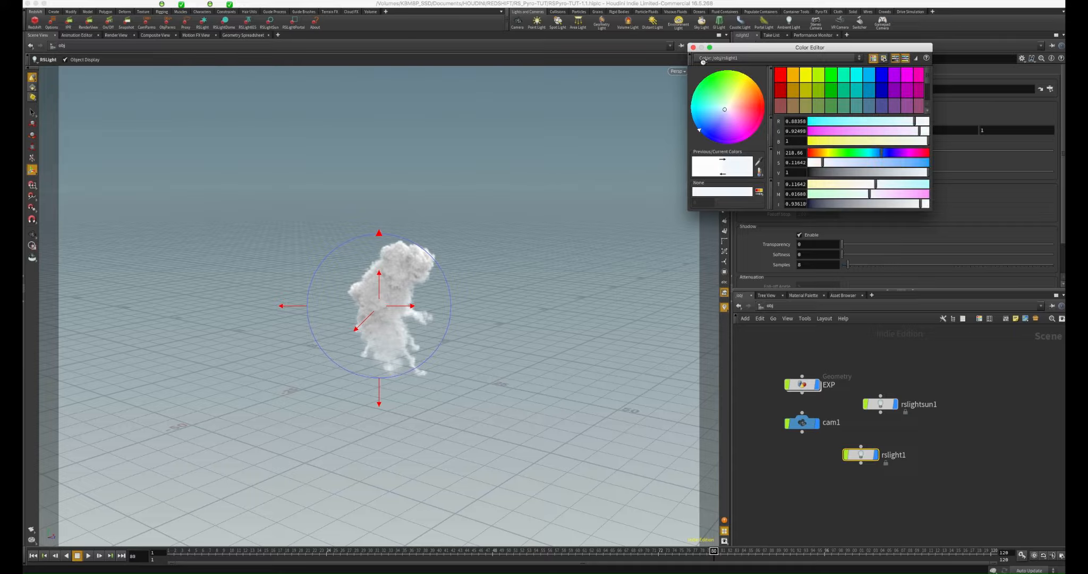
click(694, 47)
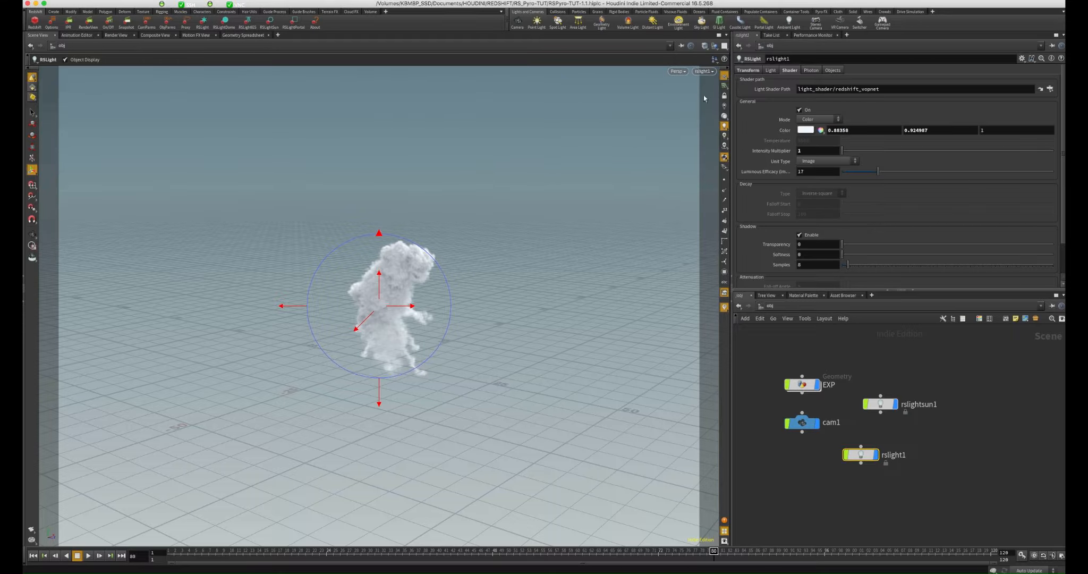
Step: Look through cam1, deselect the light, and save the scene
click(702, 71)
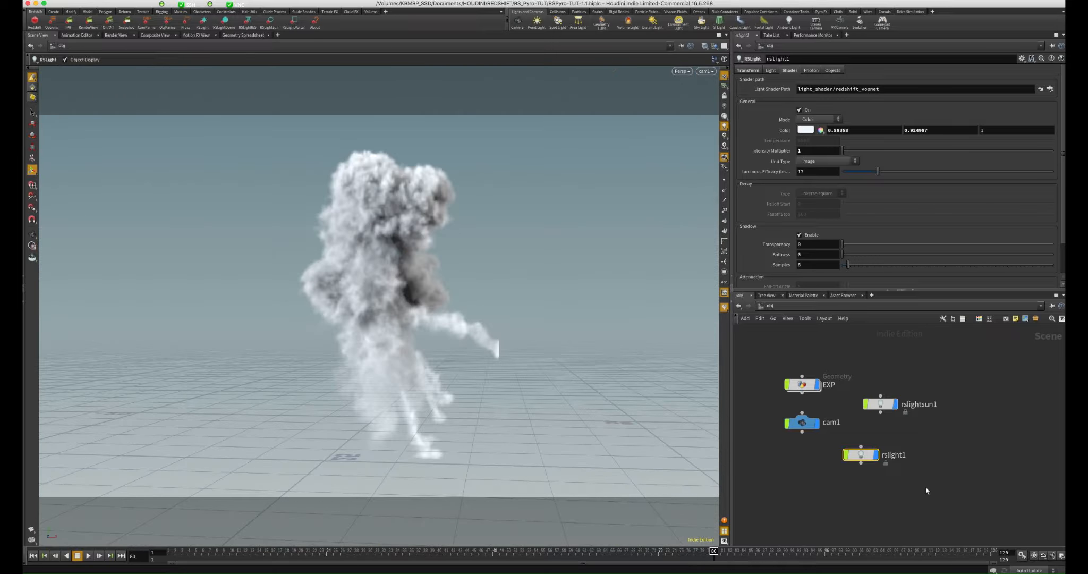
click(925, 486)
key(ctrl+s)
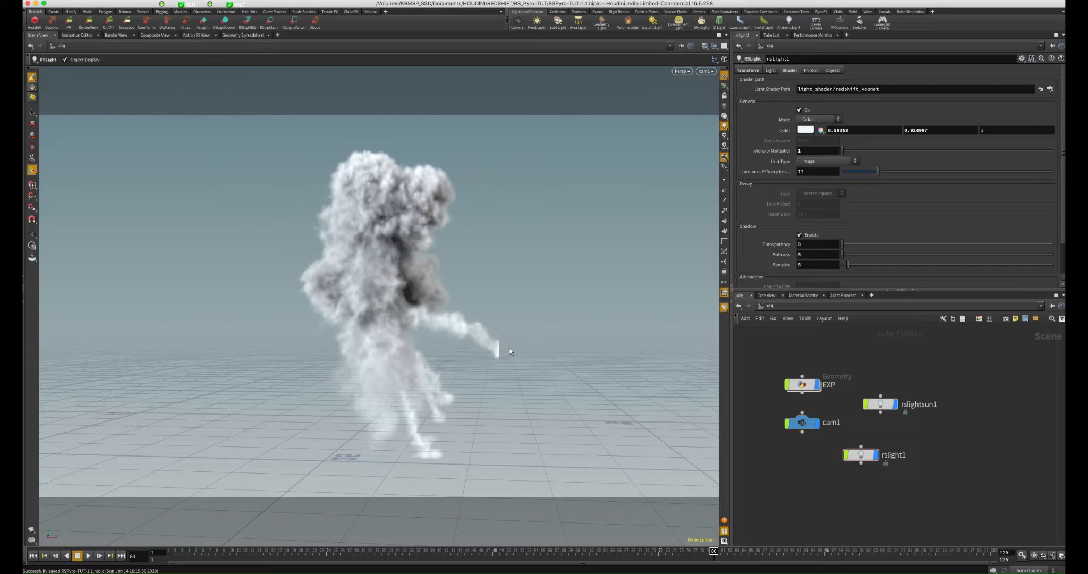
Step: Lock cam1 to the view, orbit and shift it to a new angle on the plume, and unlock it
click(724, 95)
key(Escape)
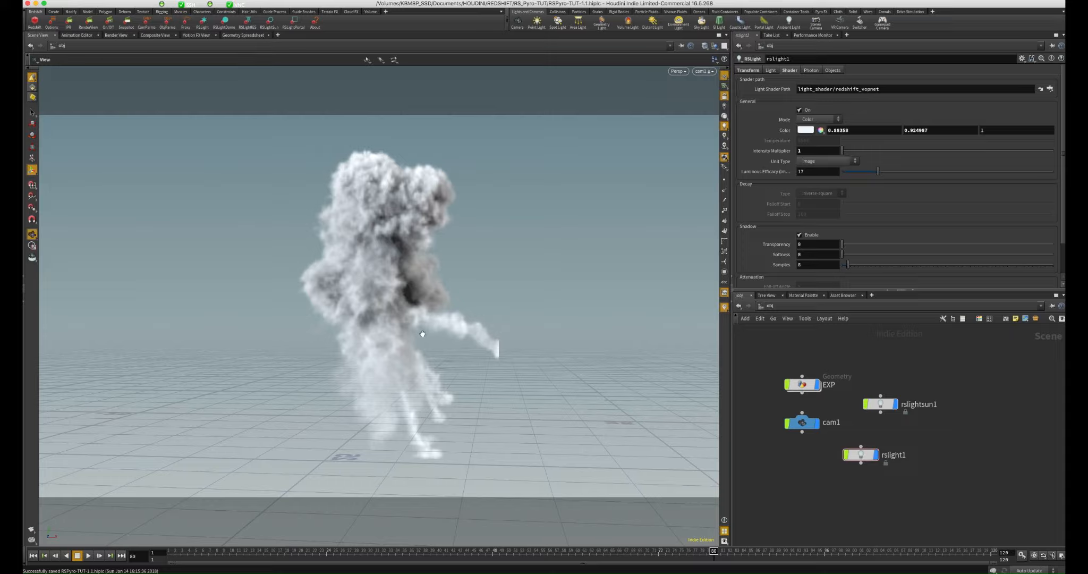
drag(421, 337, 478, 341)
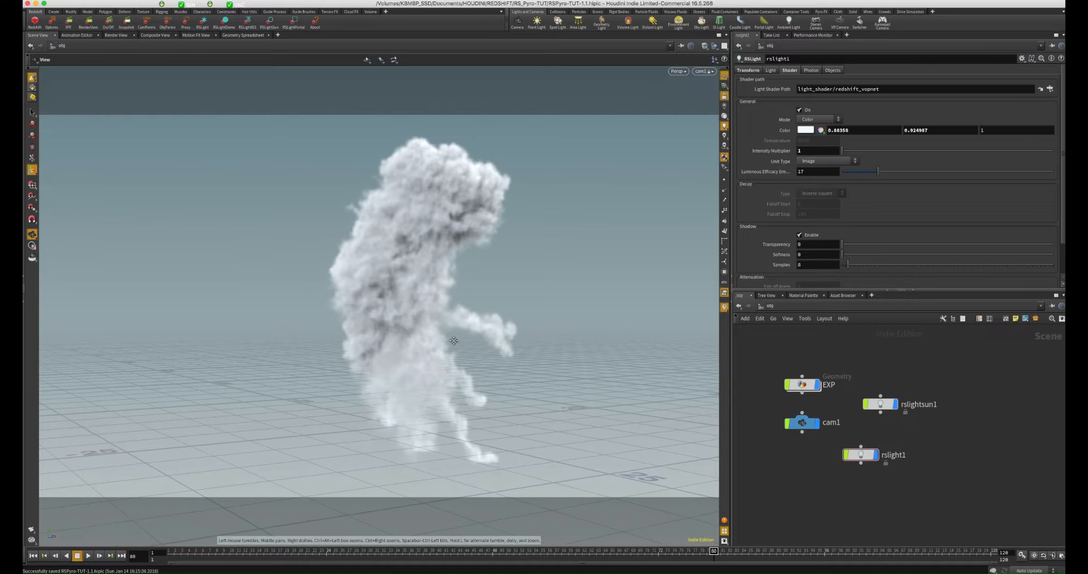
middle_drag(451, 342, 428, 342)
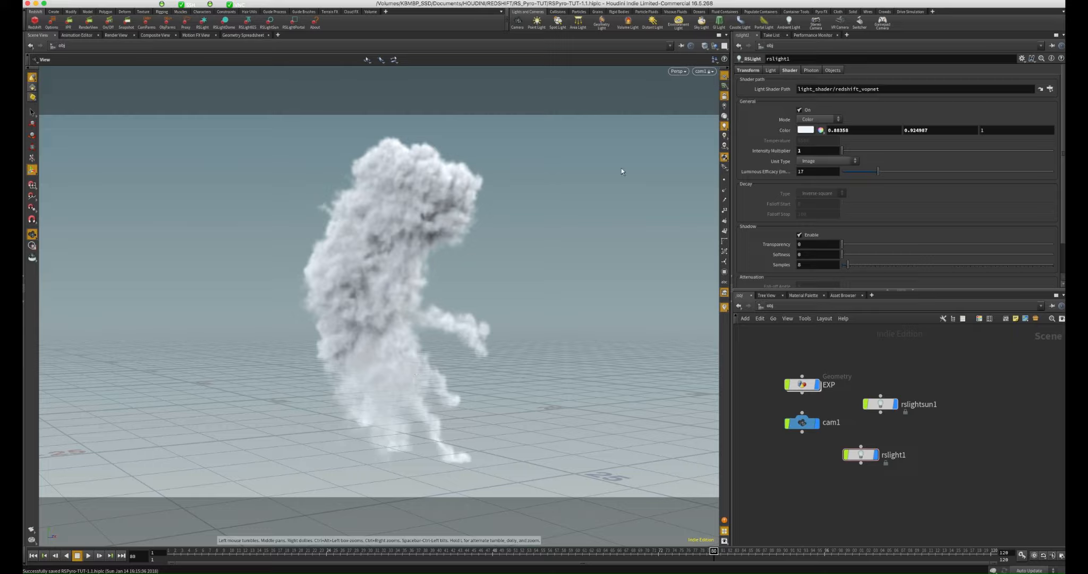
click(726, 96)
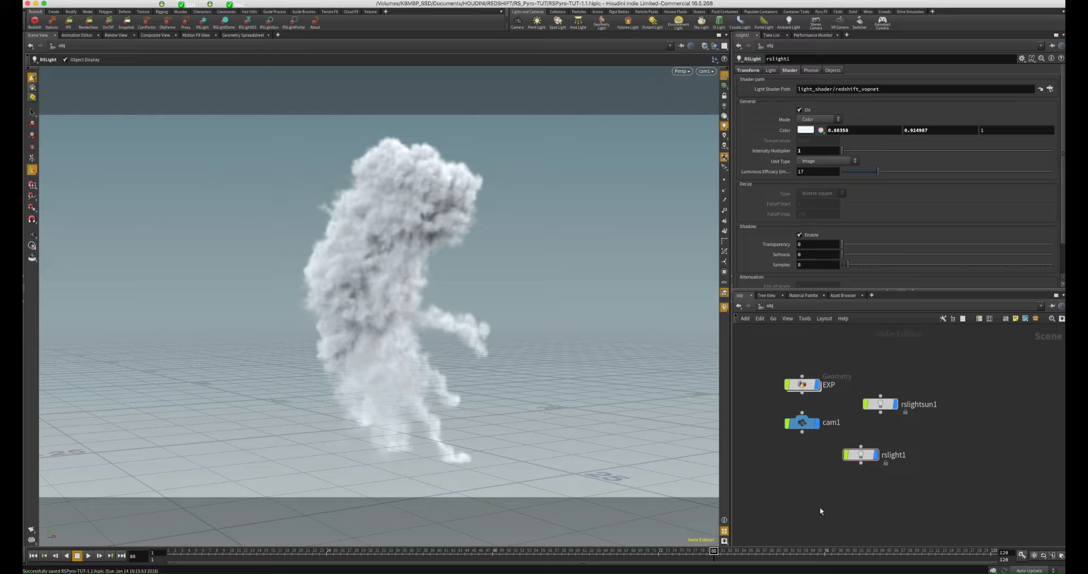
Step: Lay out the object nodes, create the Redshift ROP and IPR output nodes, and lay out and select both of them
key(l)
middle_drag(811, 502, 821, 501)
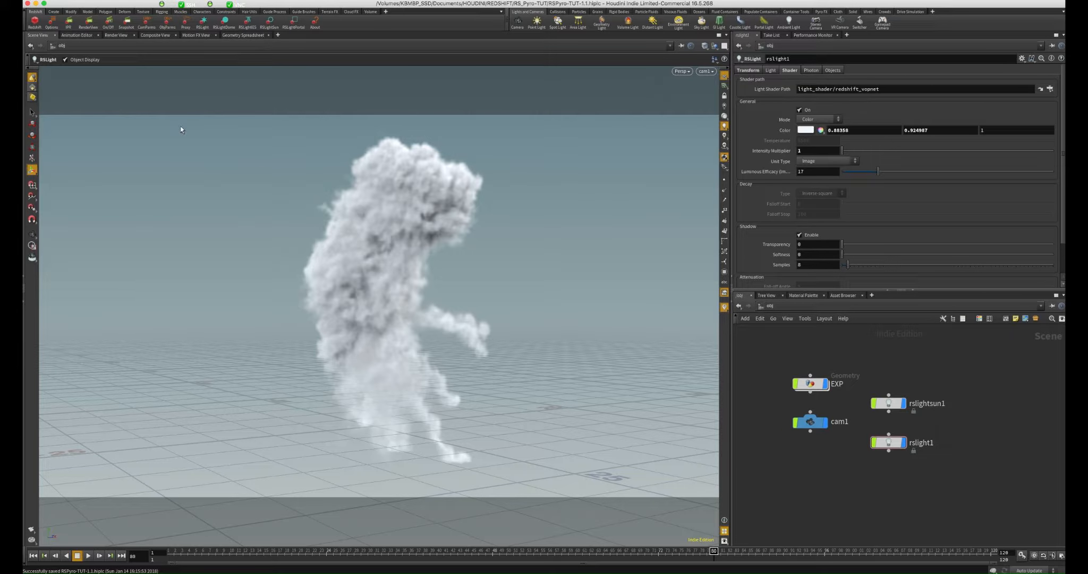
click(35, 22)
key(l)
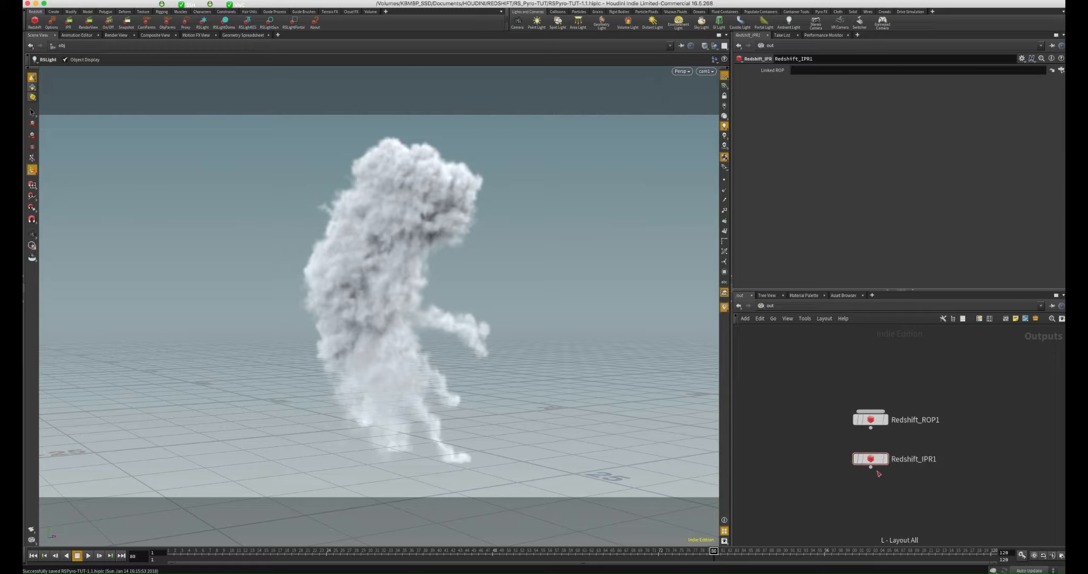
drag(887, 494, 846, 416)
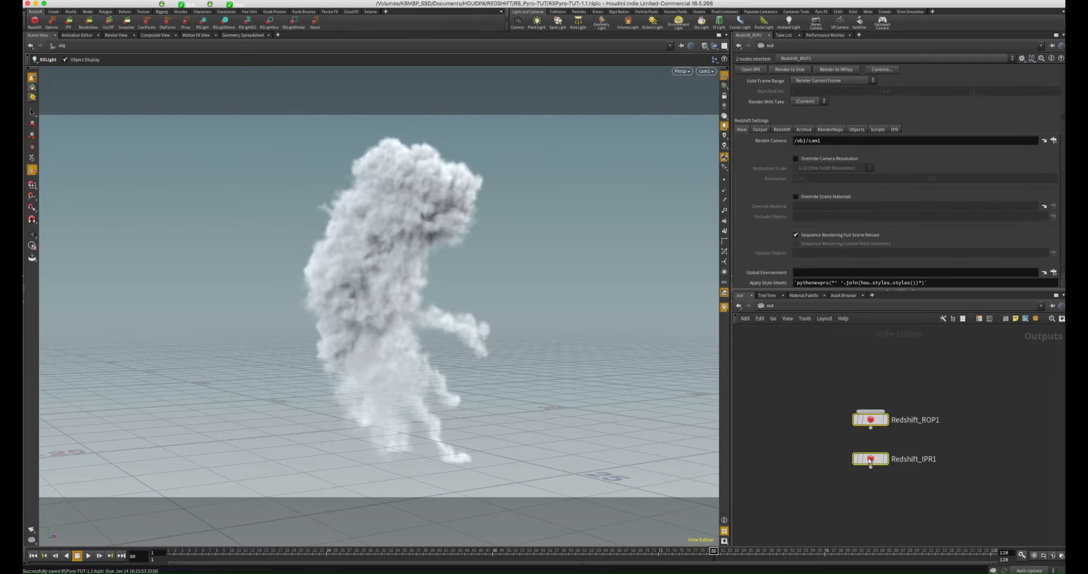
Step: Disable the IPR camera resolution override on Redshift_ROP1, return to the object network and lay out its nodes
click(923, 443)
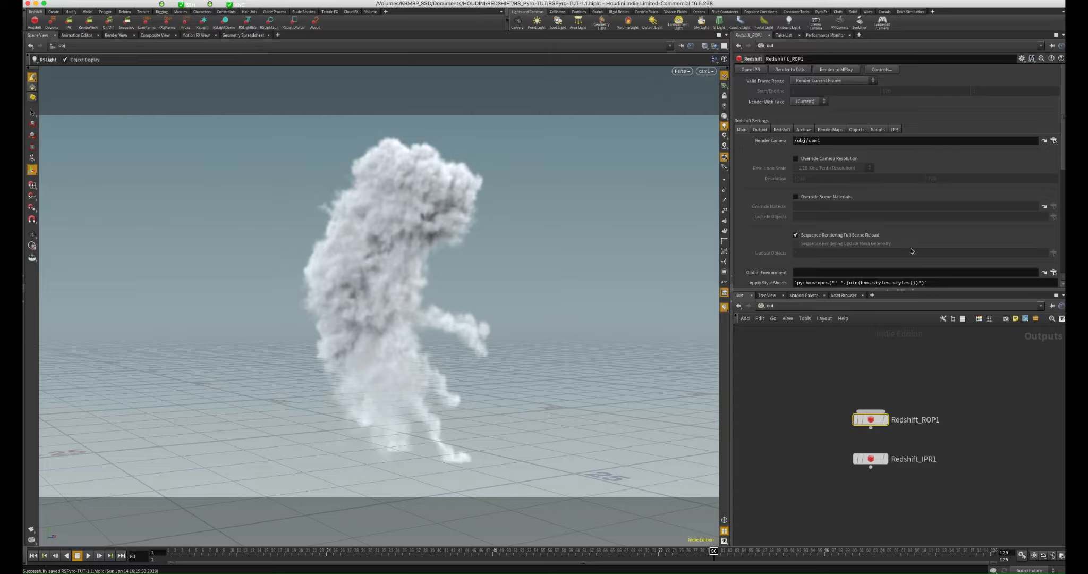
click(894, 130)
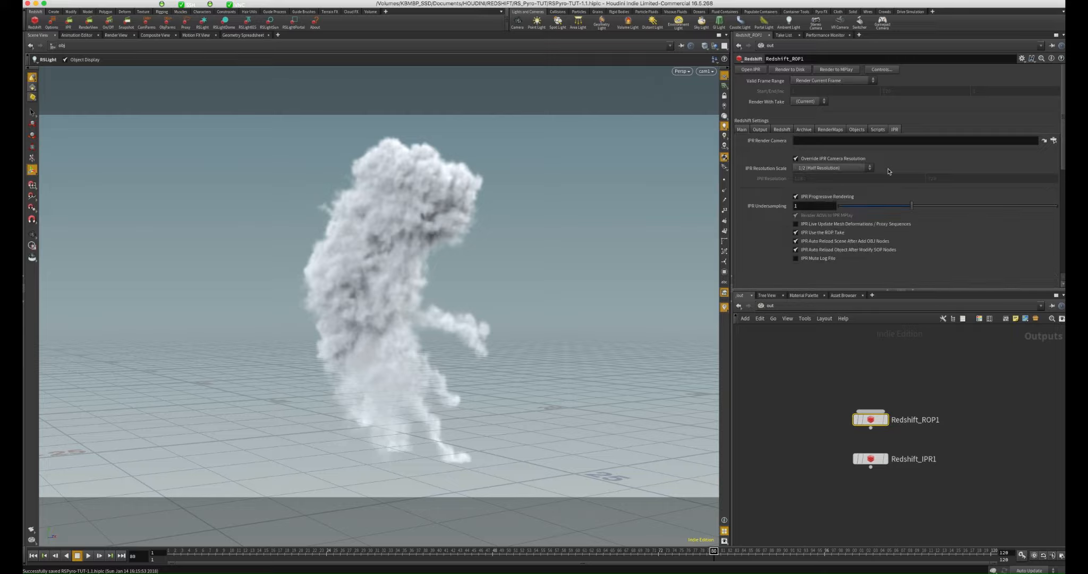
click(796, 159)
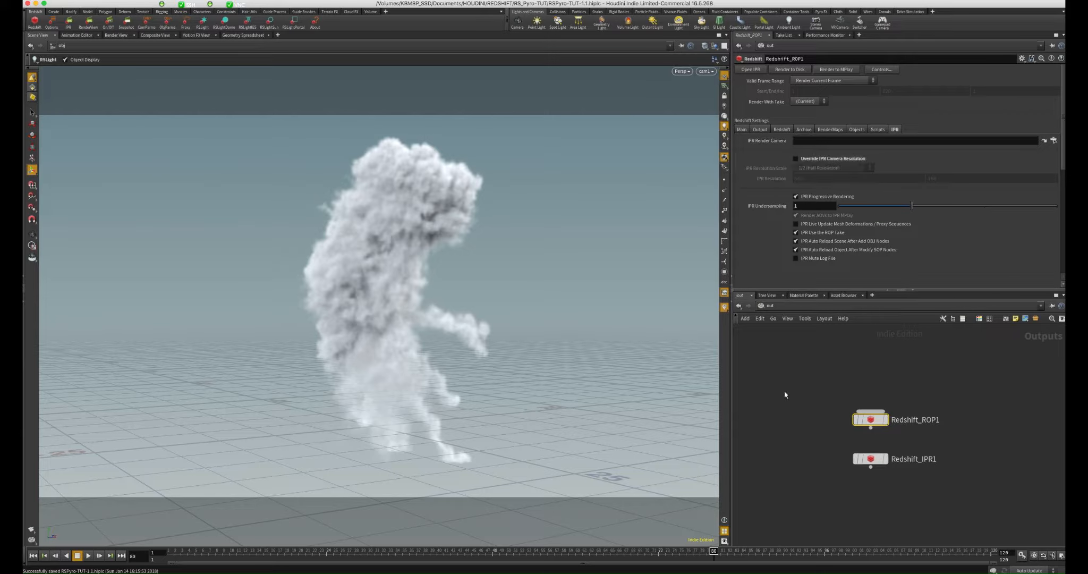
click(739, 306)
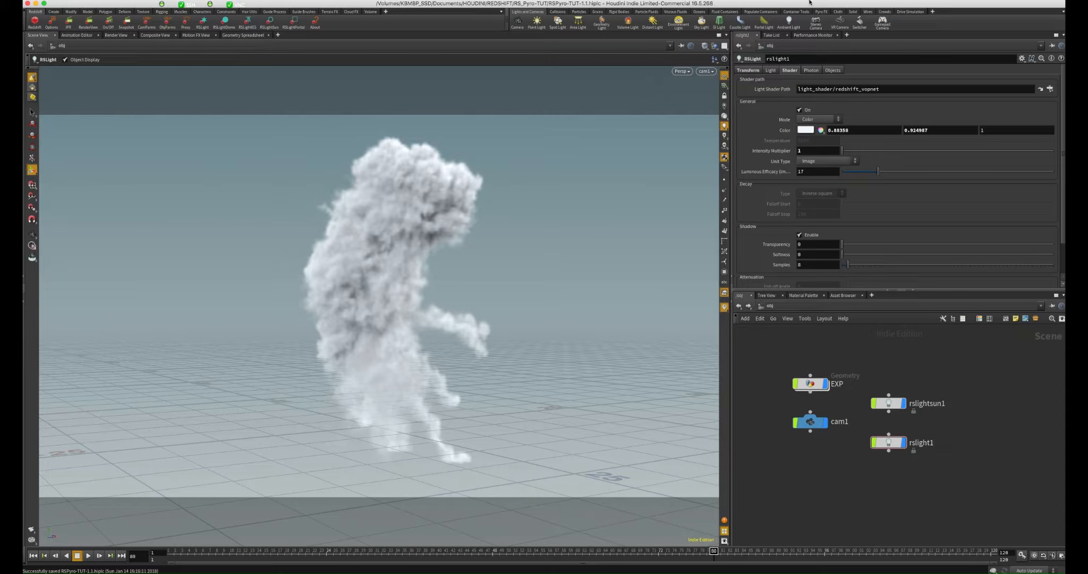
key(l)
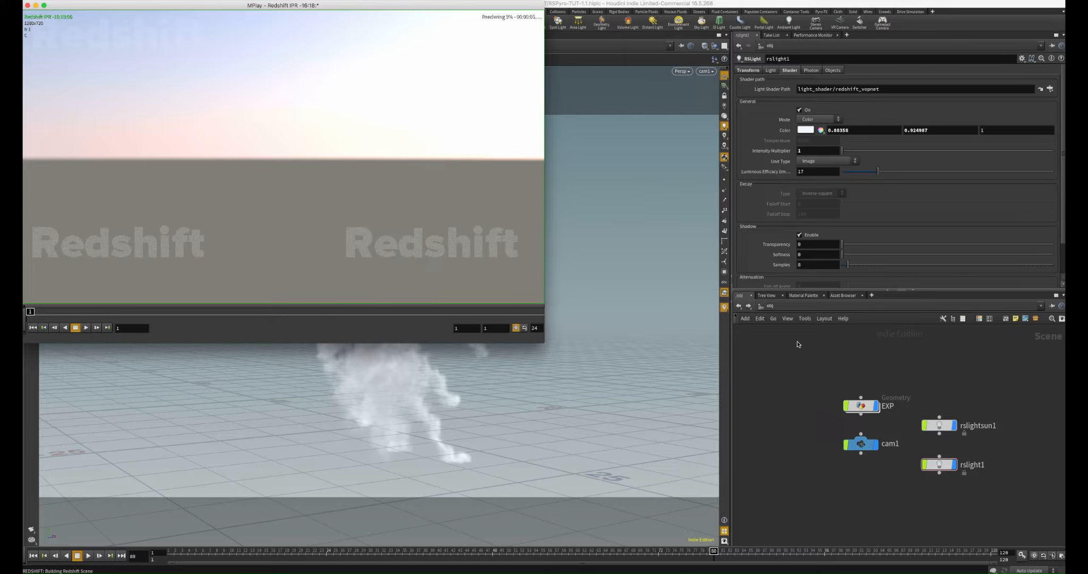
Step: Turn off IPR progressive rendering on Redshift_ROP1, then close the IPR render window and save the scene
click(768, 307)
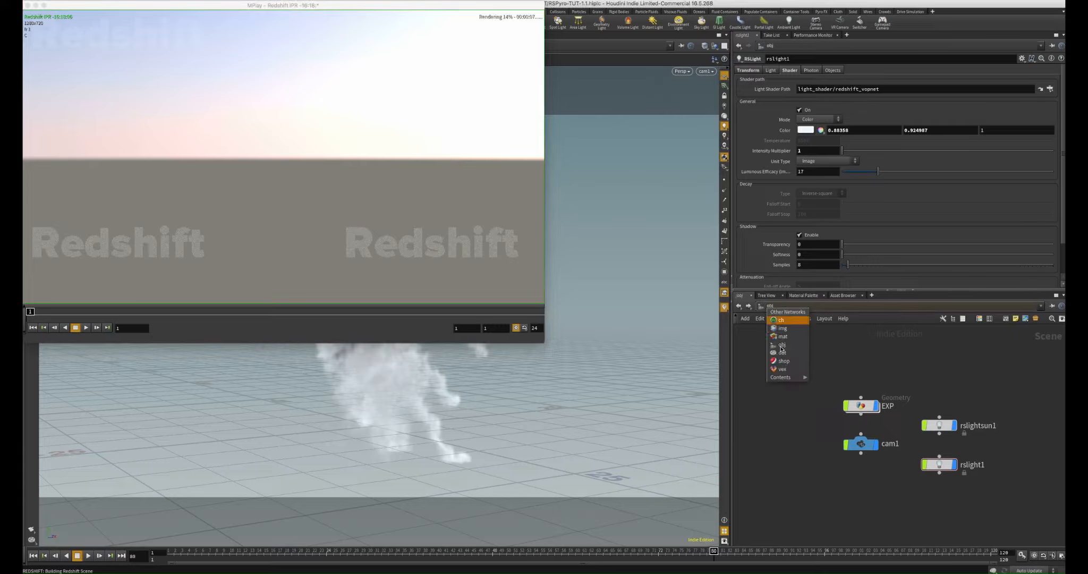
click(777, 352)
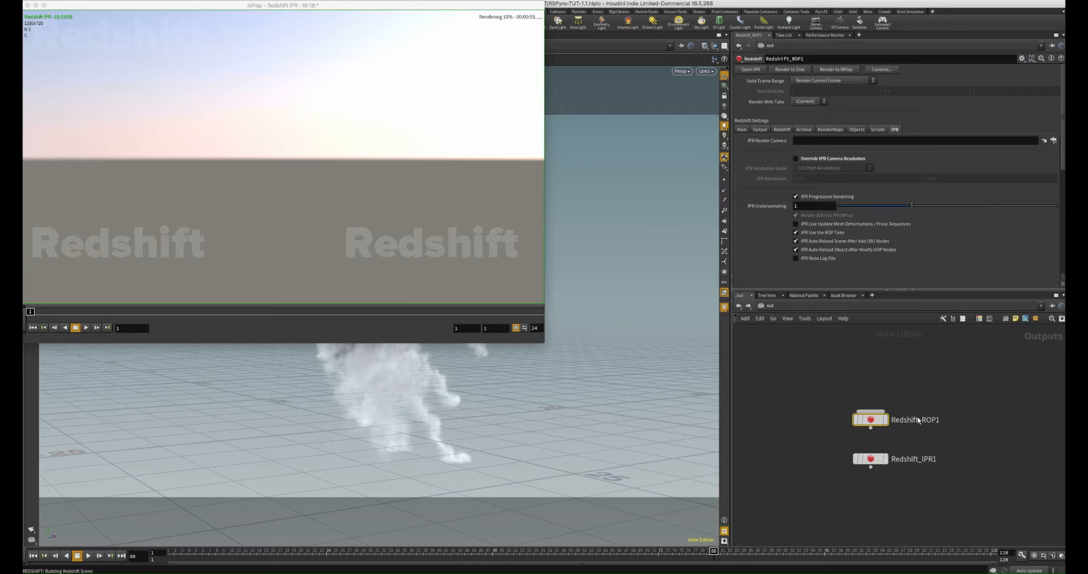
click(795, 196)
click(739, 306)
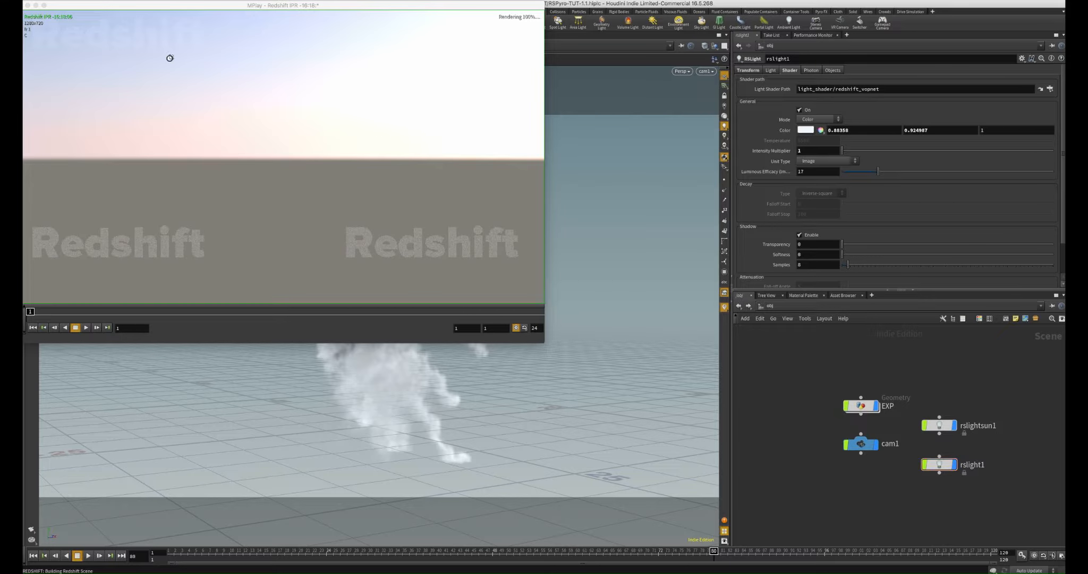
click(36, 17)
click(27, 6)
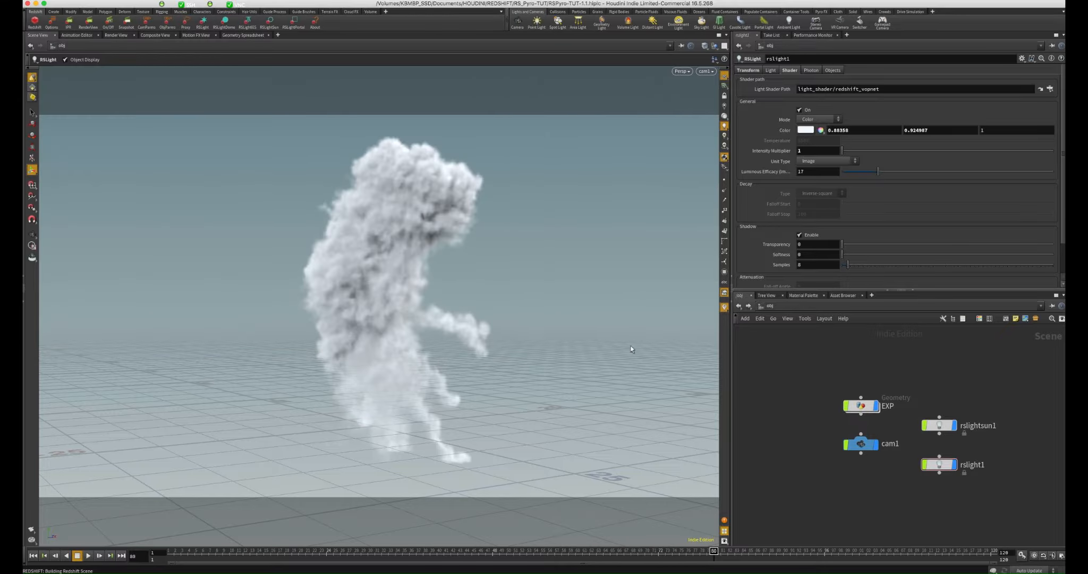
key(super+s)
Step: Enable Redshift volume rendering on the EXP object with the volume type Volume/VDB Houdini Primitive
drag(877, 373, 852, 410)
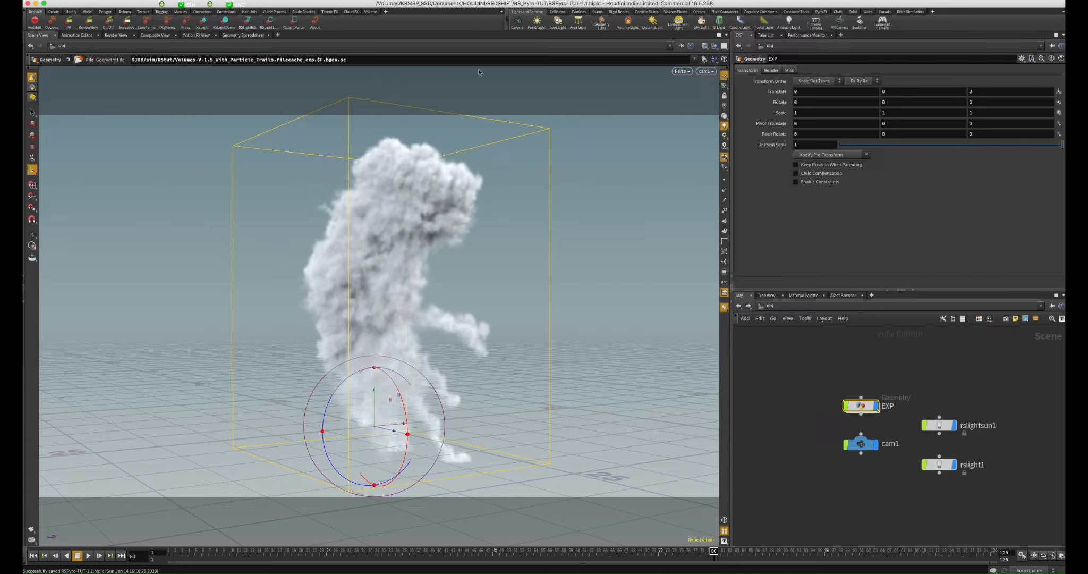
click(817, 71)
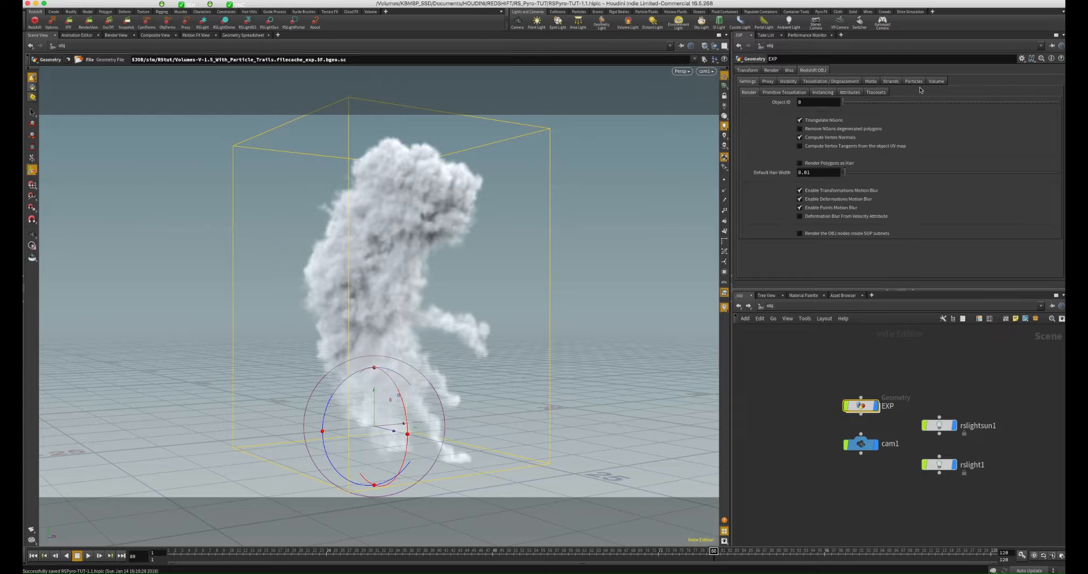
click(934, 82)
click(834, 101)
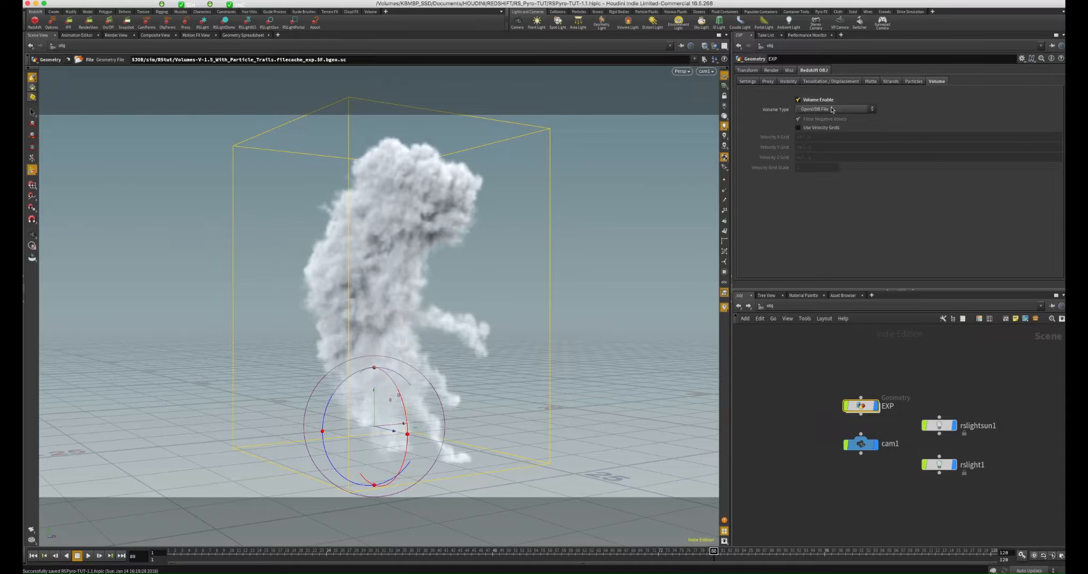
click(832, 109)
click(829, 127)
Step: Create a SHOP Network below cam1 in the object network and go inside it
click(896, 489)
key(Tab)
text(sho)
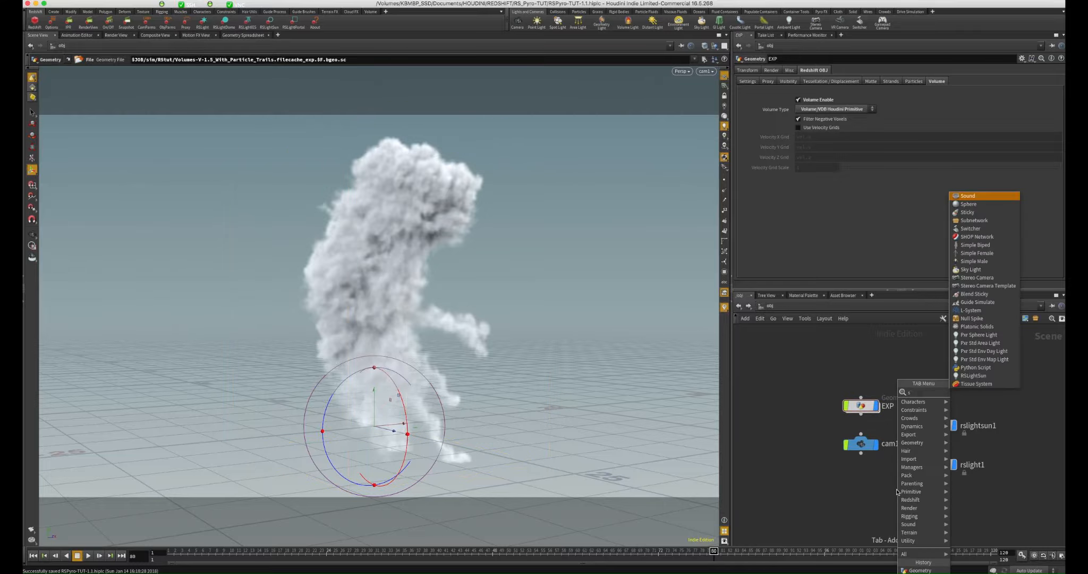
key(Return)
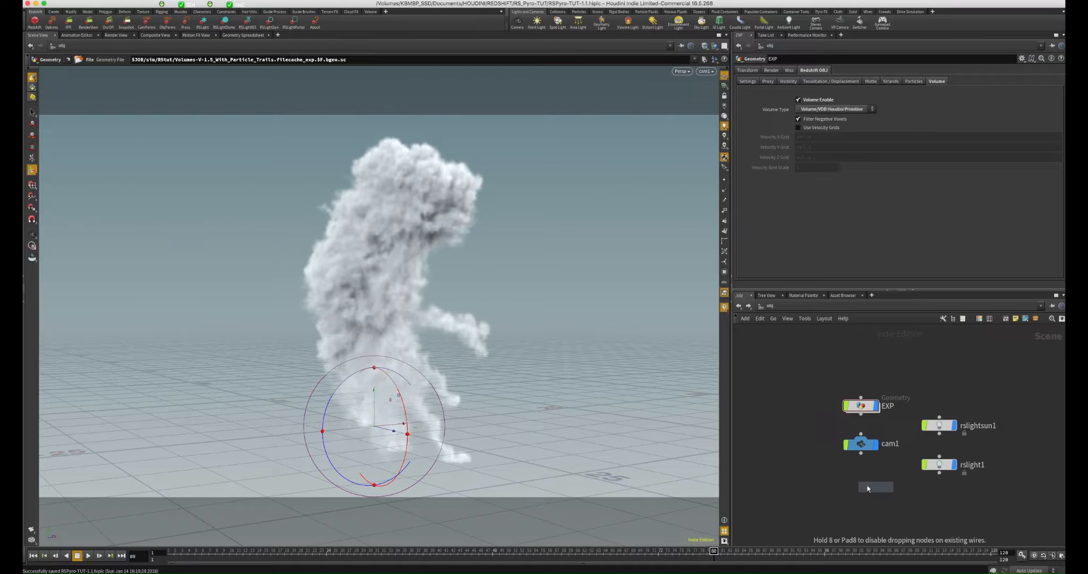
click(866, 485)
double_click(866, 486)
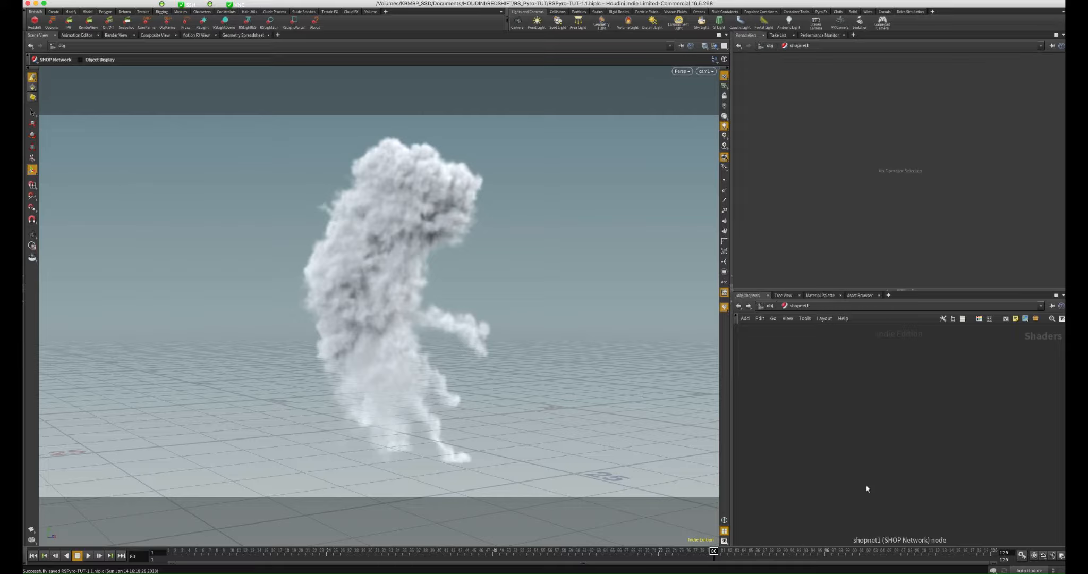
Step: Add an RS Volume shader node inside the SHOP network
key(Tab)
text(rs)
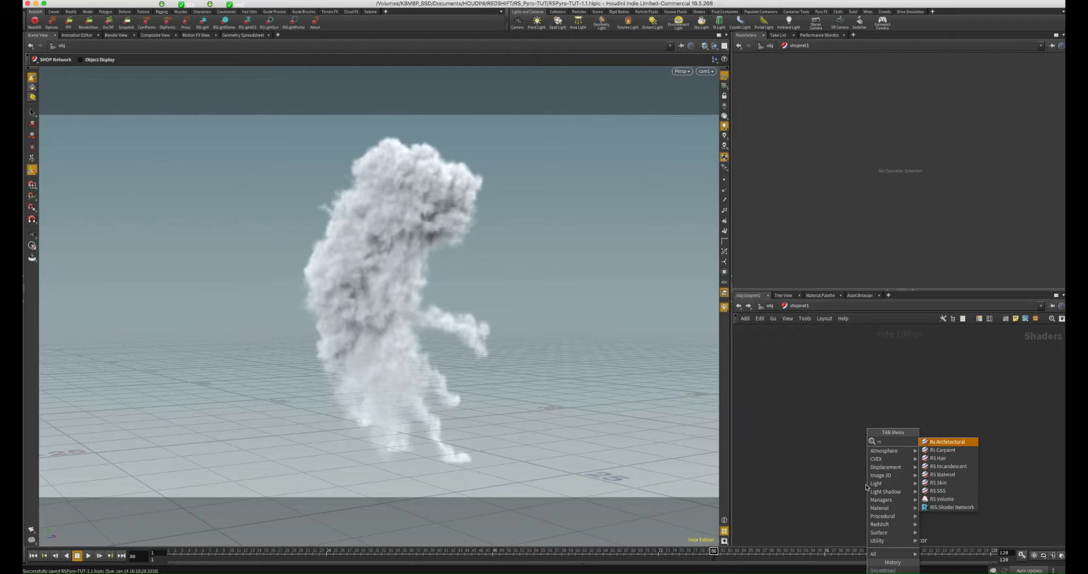
key(Up)
key(Up)
key(Return)
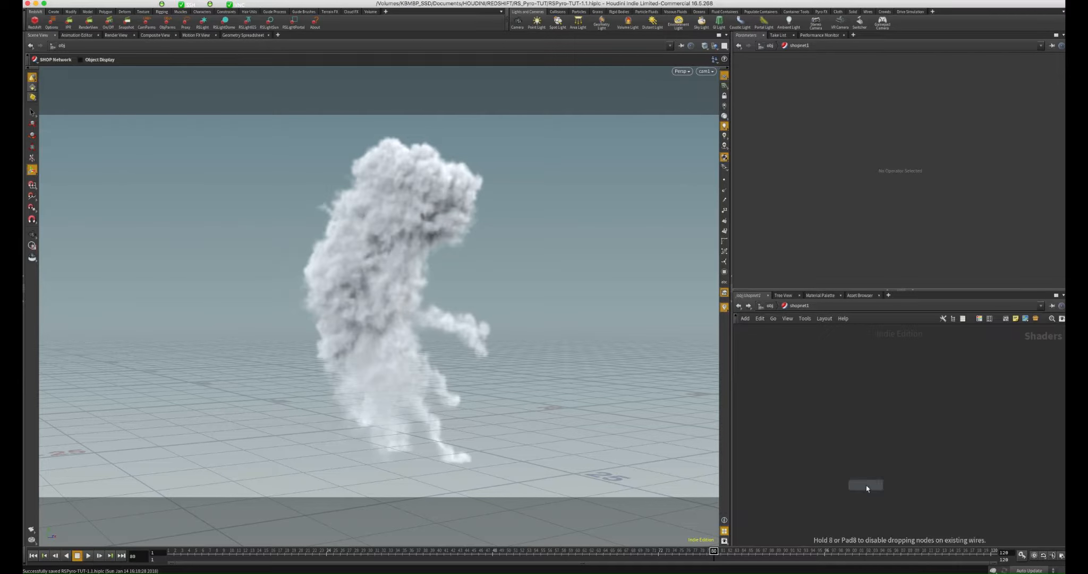
click(845, 433)
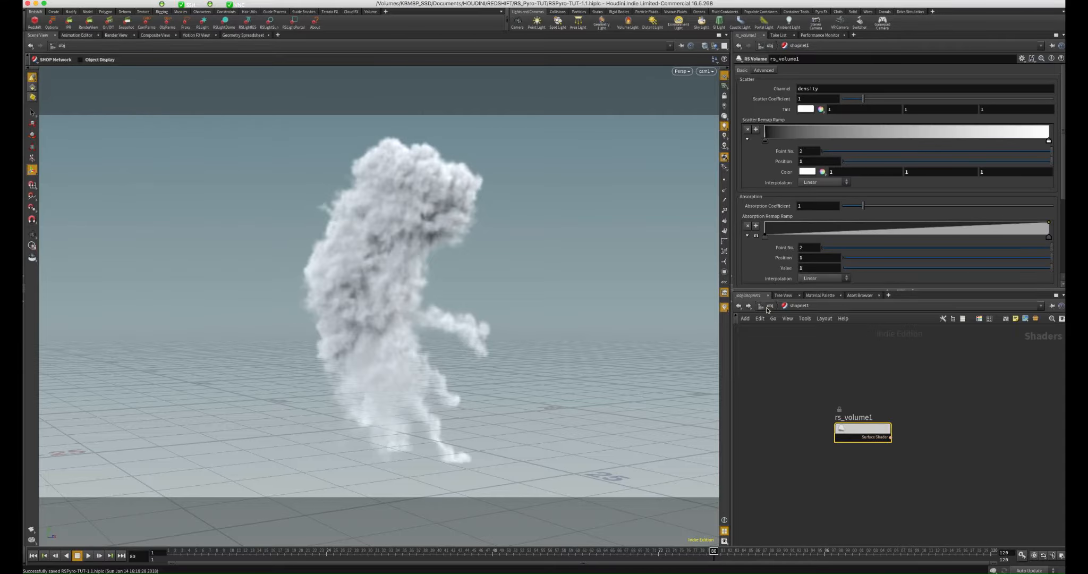
Step: Assign /obj/shopnet1/rs_volume1 as the material of the EXP object and save the scene
key(u)
click(862, 406)
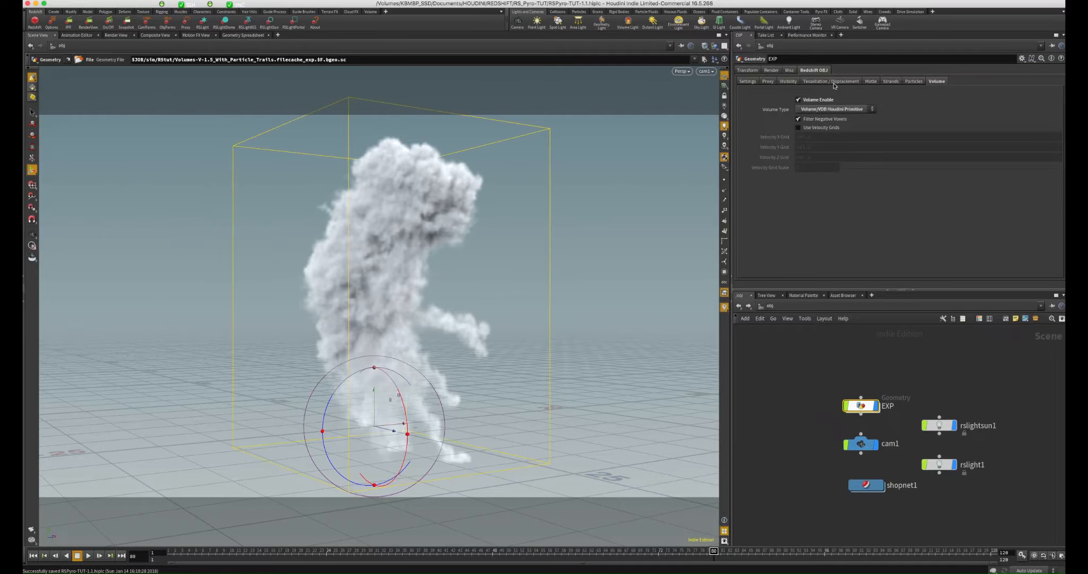
click(773, 70)
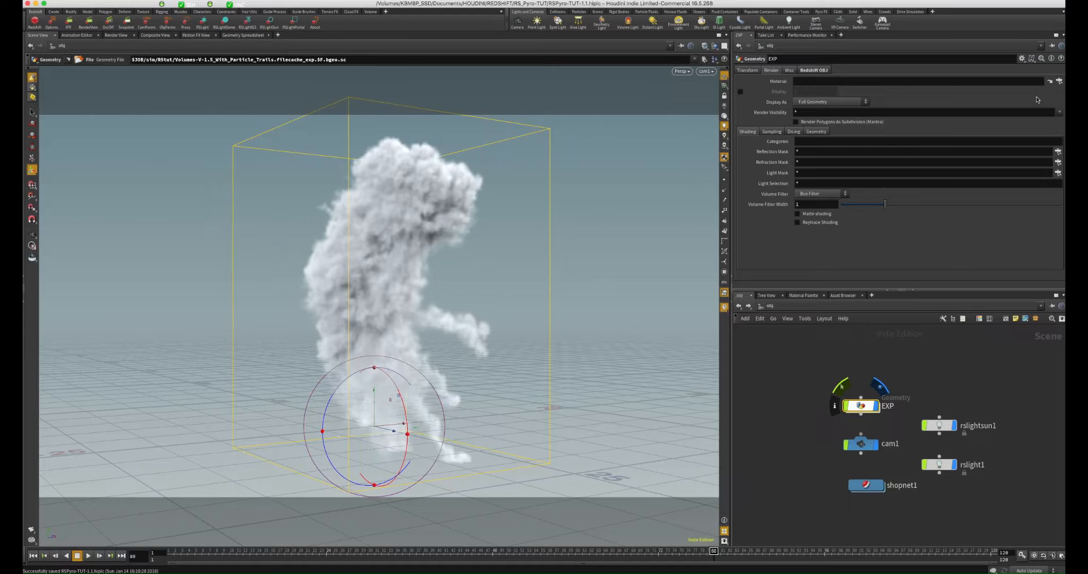
click(1059, 81)
click(974, 59)
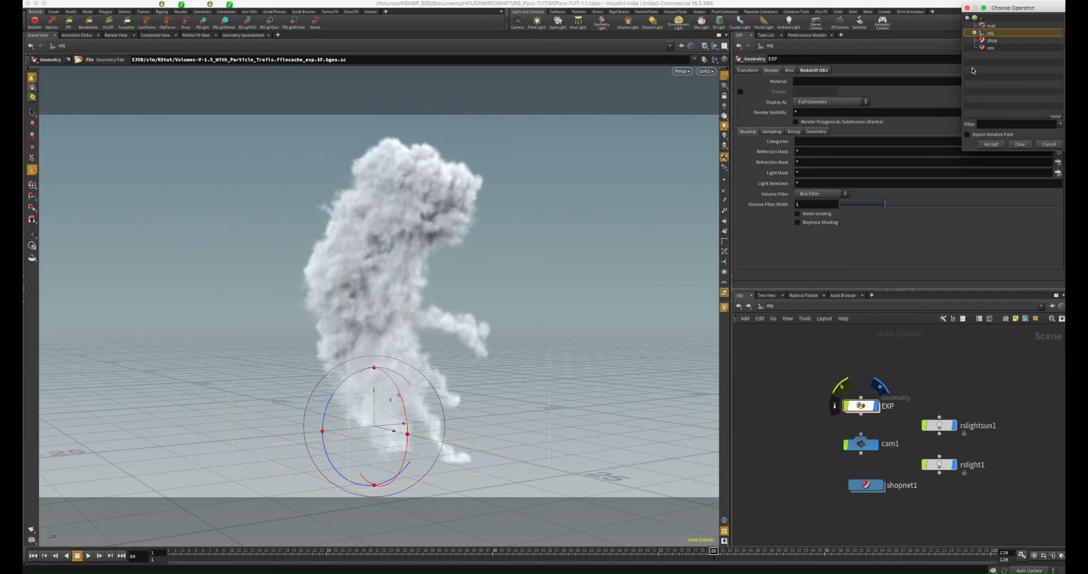
click(983, 55)
click(1013, 62)
click(992, 145)
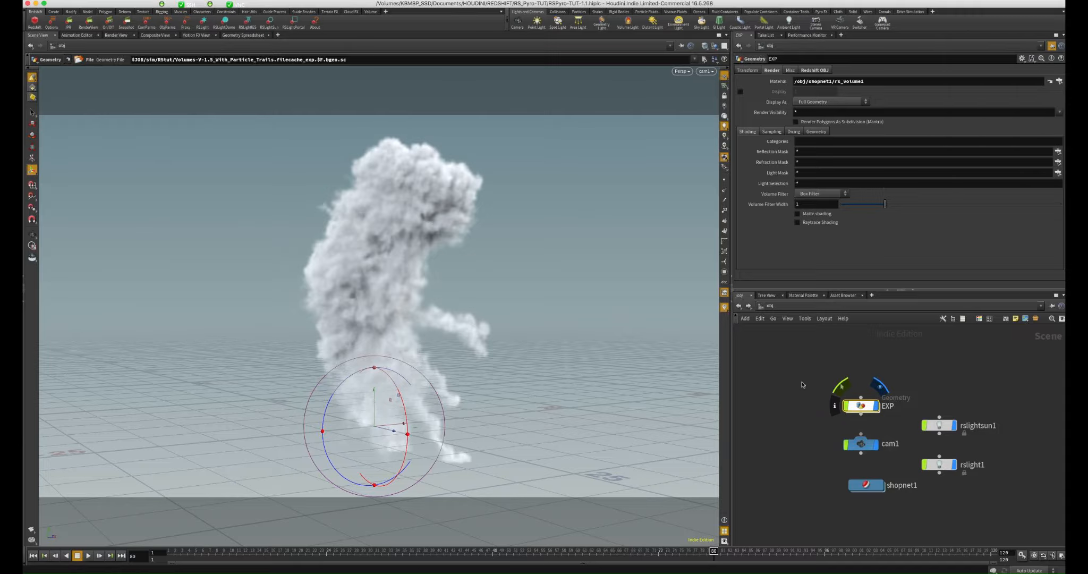
key(super+s)
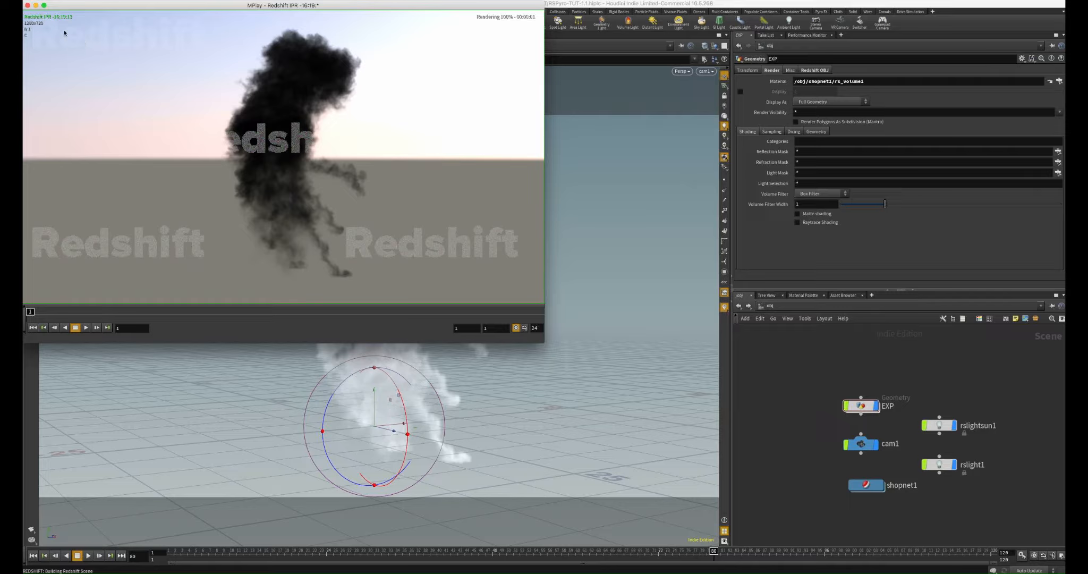
Step: Close and restart the IPR render, and place its window over the middle of the viewport
click(28, 6)
drag(268, 6, 384, 140)
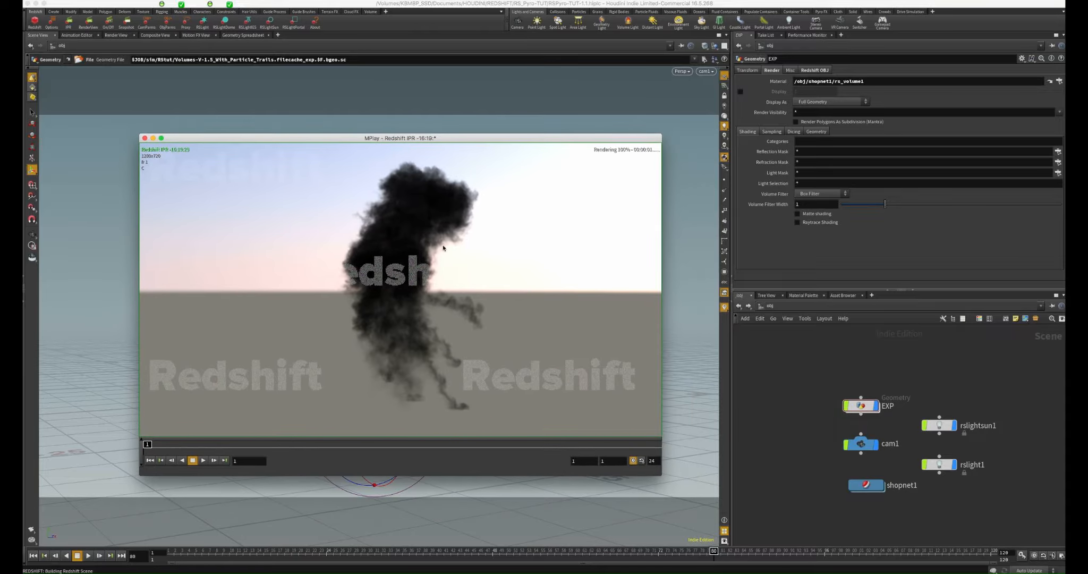
click(977, 400)
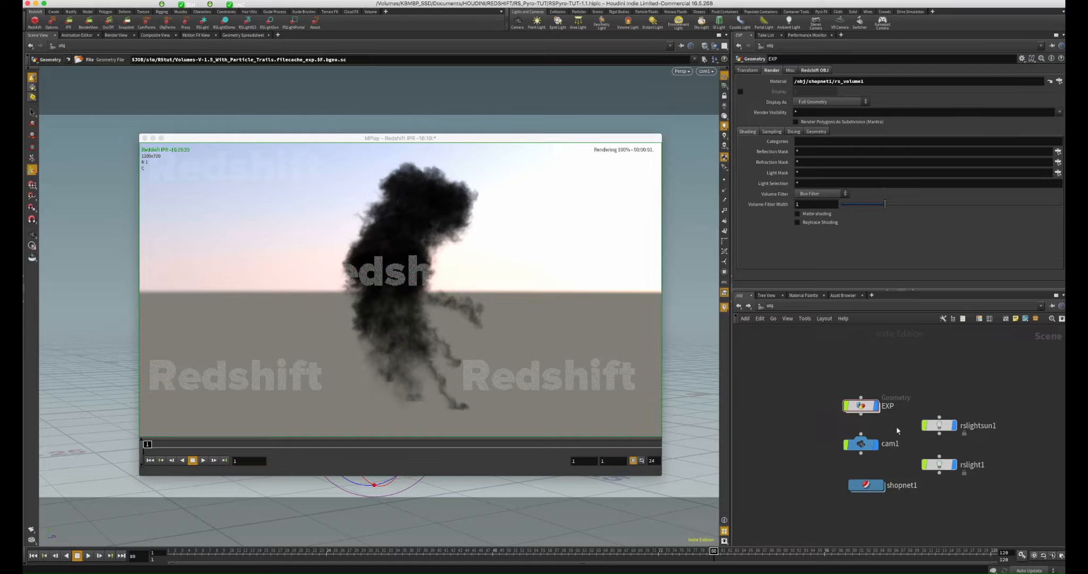
Step: Set the emission channel of the rs_volume1 shader to heat and save the scene
double_click(866, 484)
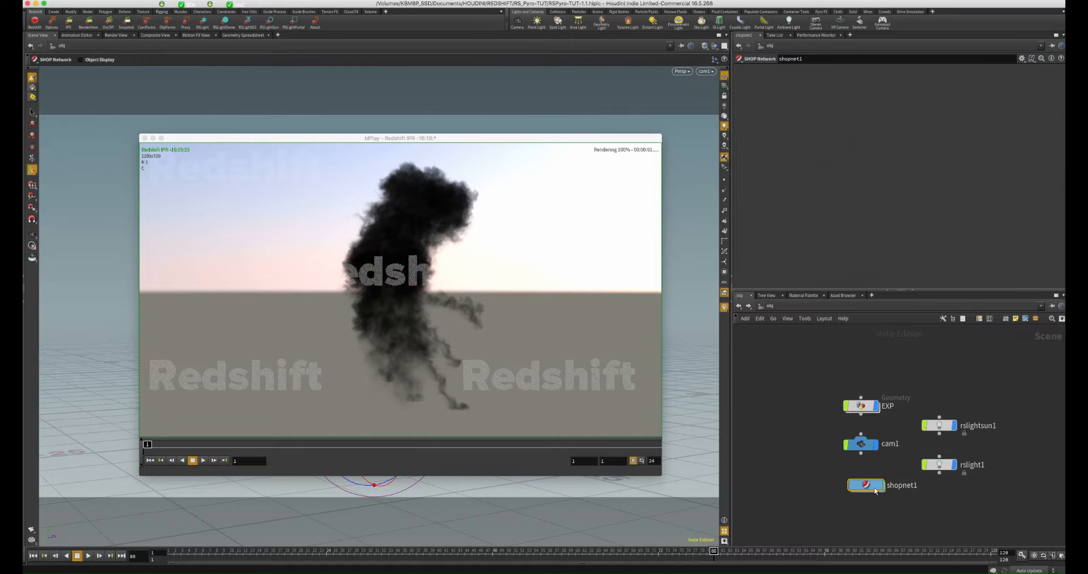
click(887, 437)
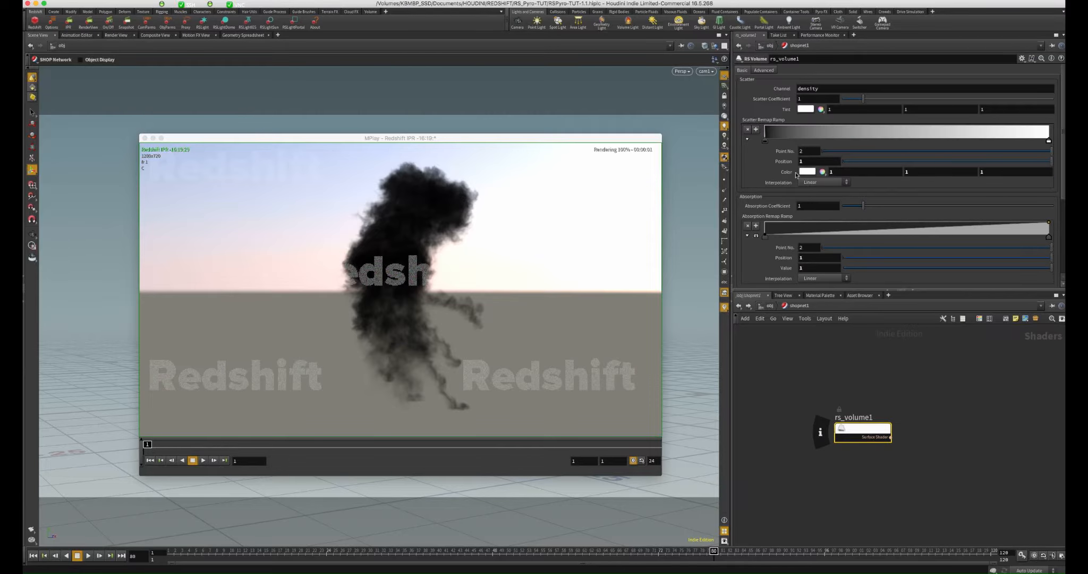
scroll(799, 253, down, 3)
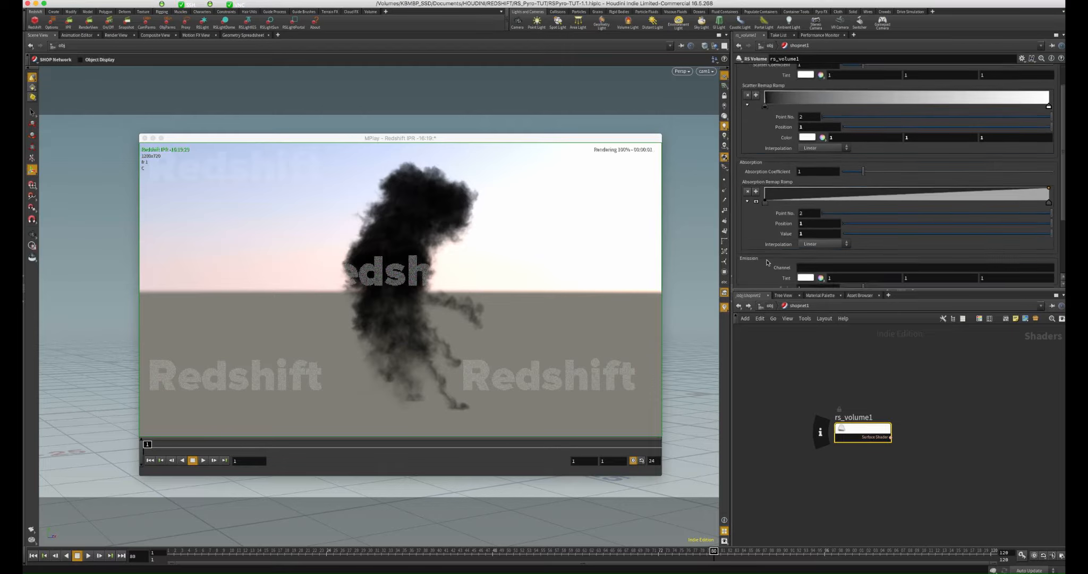
click(807, 240)
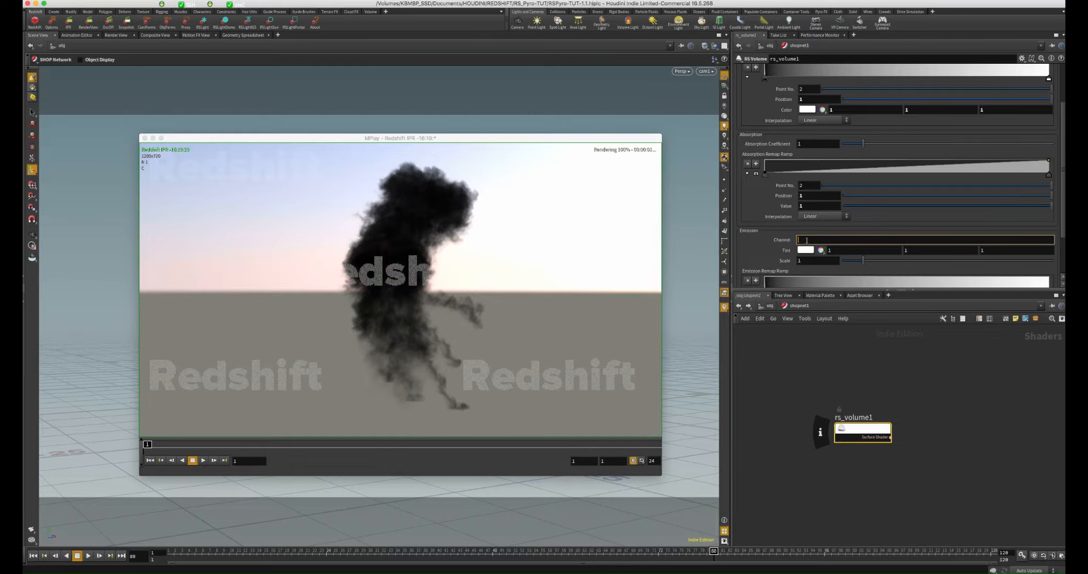
text(heat)
key(Return)
click(769, 355)
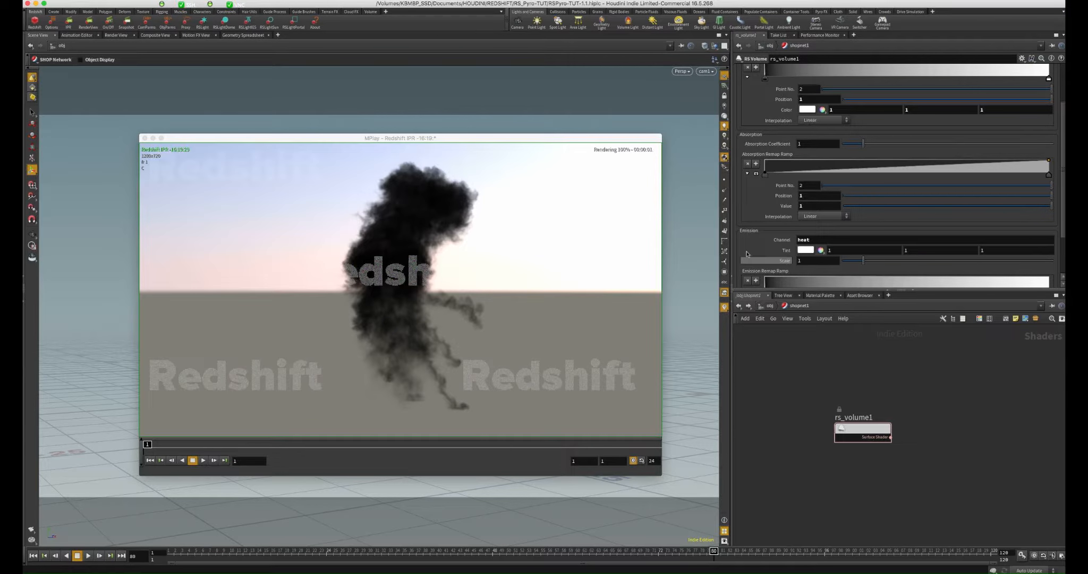
key(super+s)
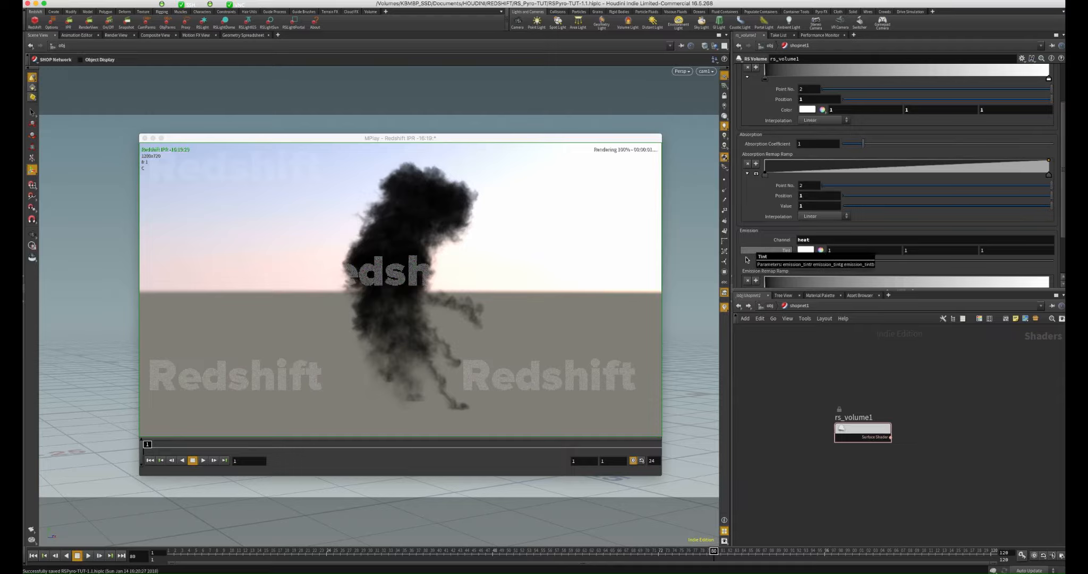
Step: Set the volume contribution scale of both rslightsun1 and rslight1 to 1
click(768, 306)
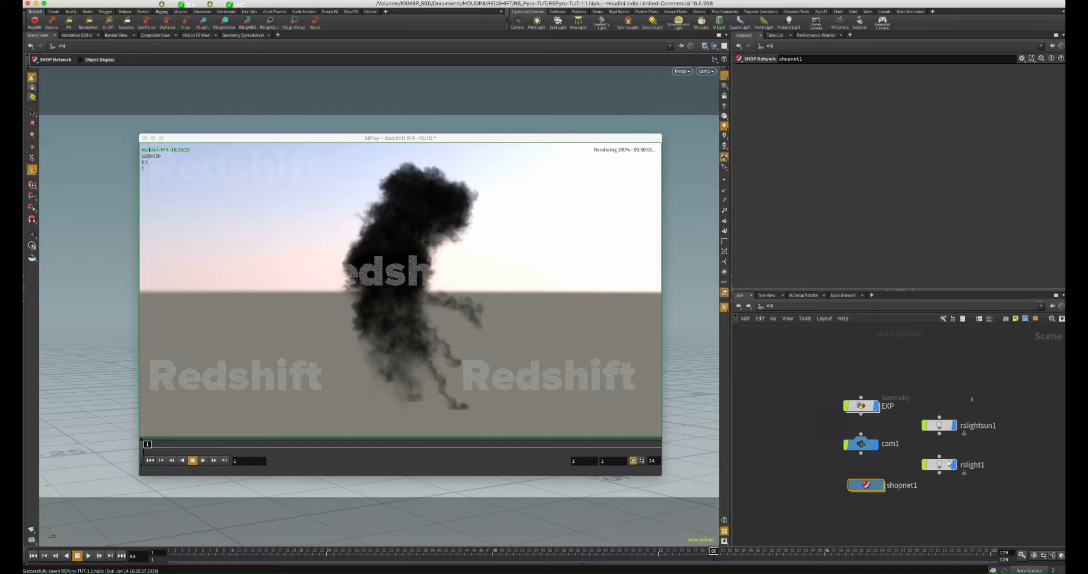
drag(973, 398, 942, 494)
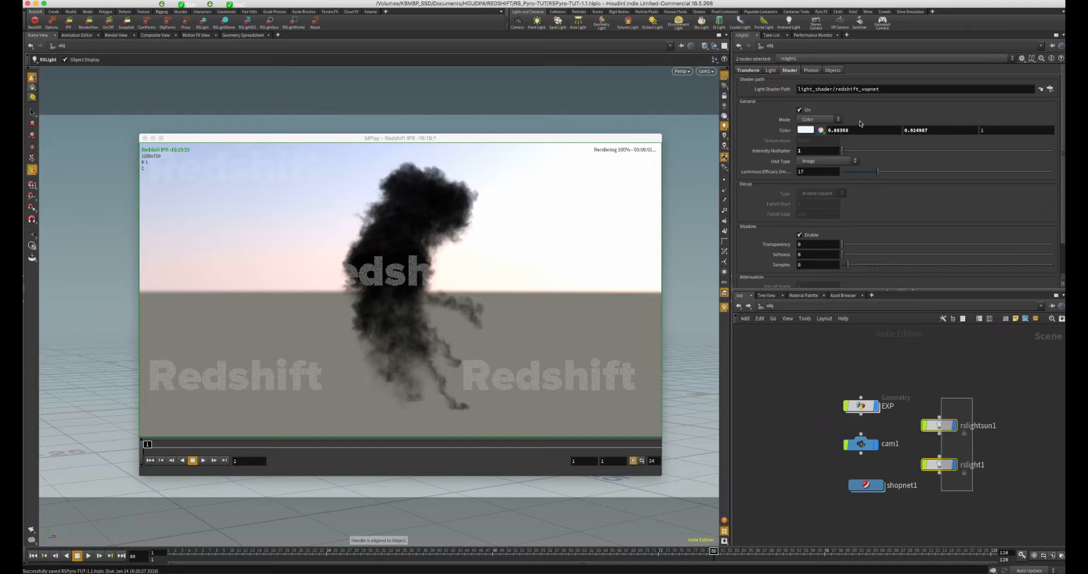
click(771, 70)
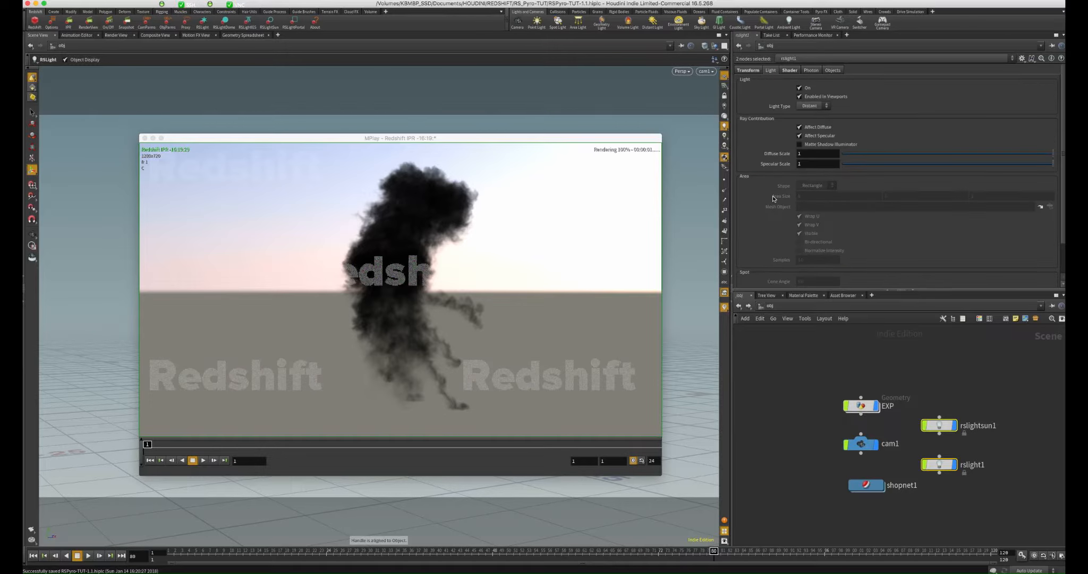
scroll(779, 210, down, 3)
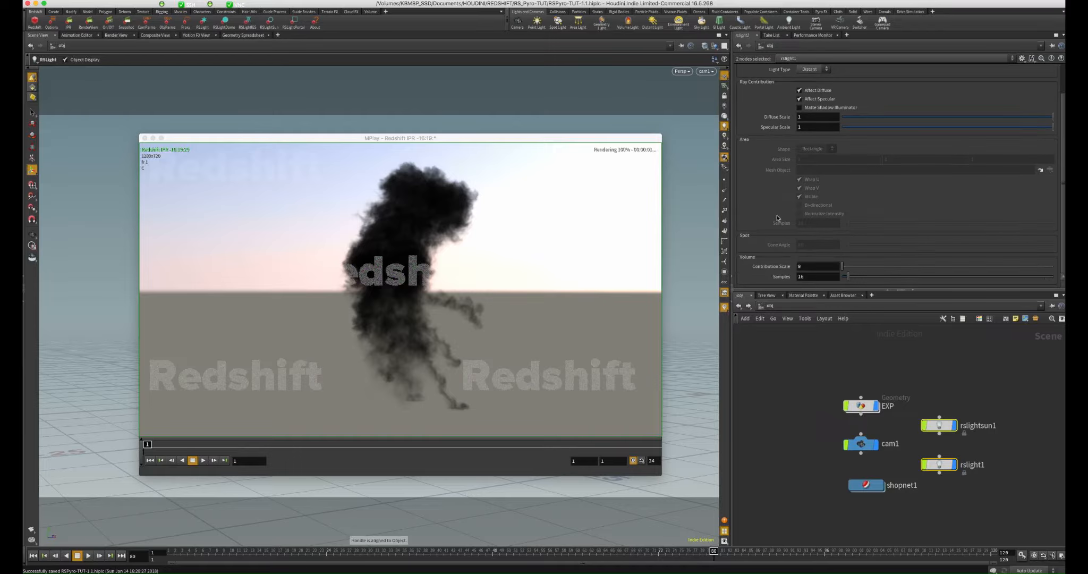
click(800, 266)
text(1)
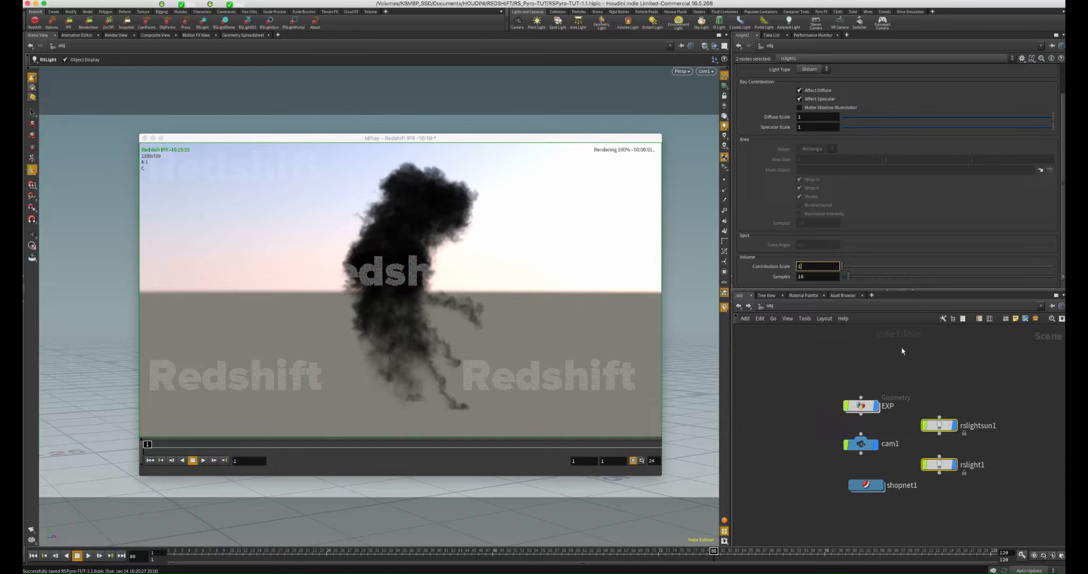
key(Return)
click(931, 360)
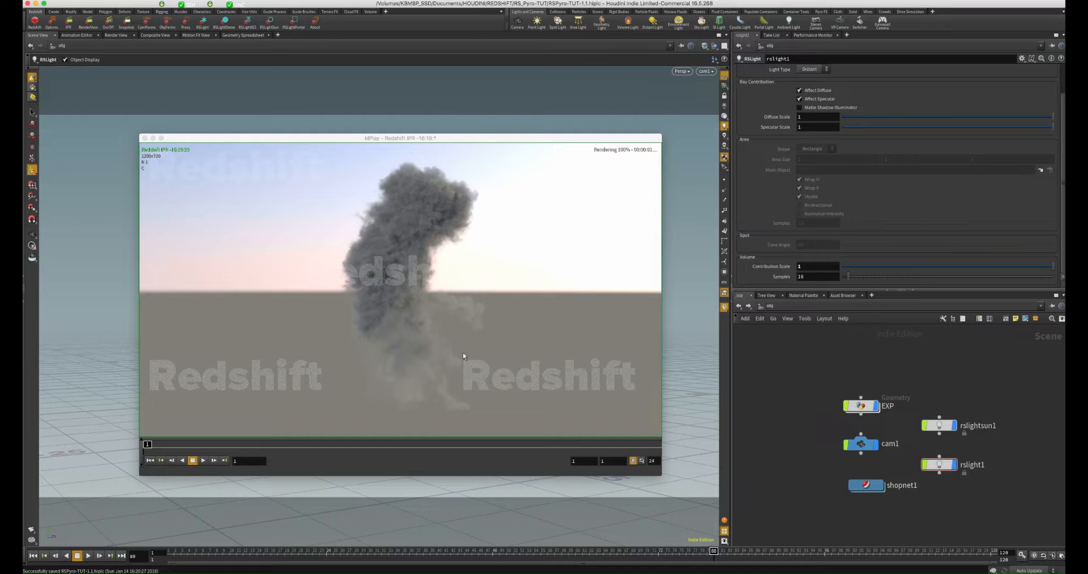
Step: Raise the scatter coefficient of the rs_volume1 shader and set its absorption coefficient to 4
click(739, 307)
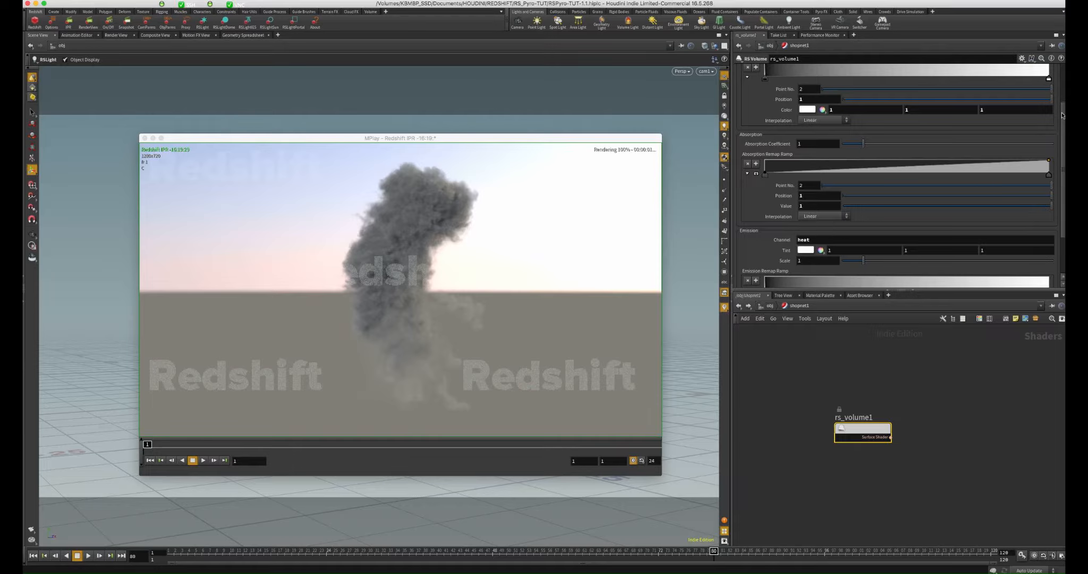
scroll(1062, 115, up, 3)
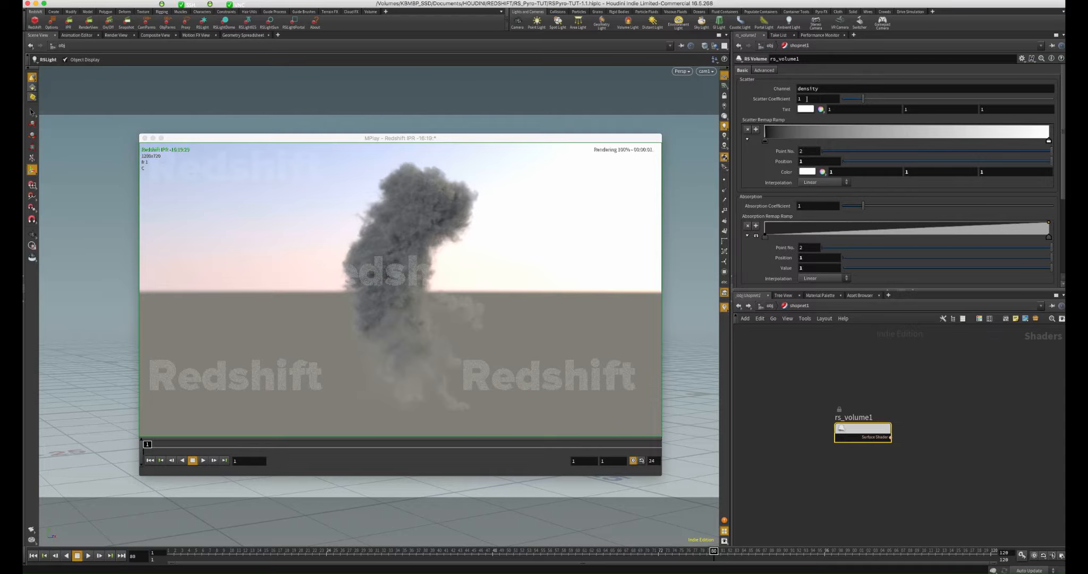
click(807, 99)
key(Return)
scroll(1063, 160, down, 3)
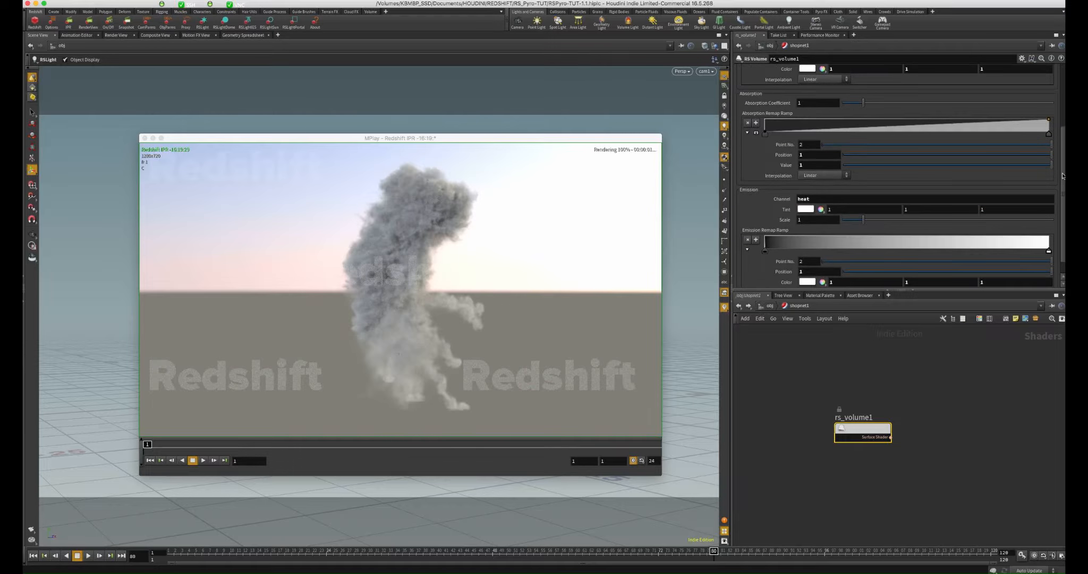
click(807, 165)
click(806, 102)
key(Return)
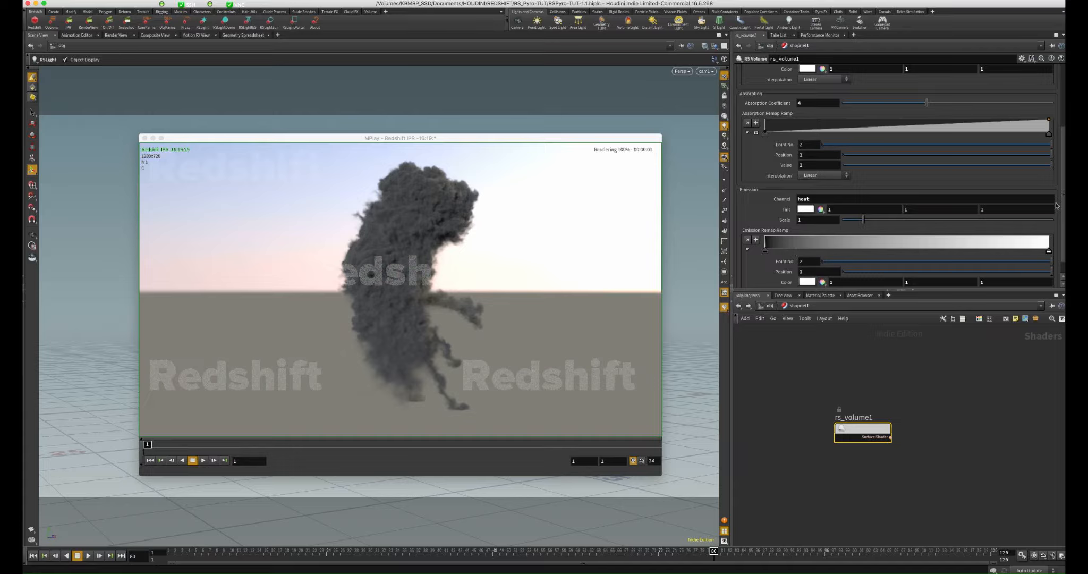
Step: Add five points to the emission remap ramp at about 0.92, 0.79, 0.63, 0.41 and 0.19
scroll(1064, 213, down, 1)
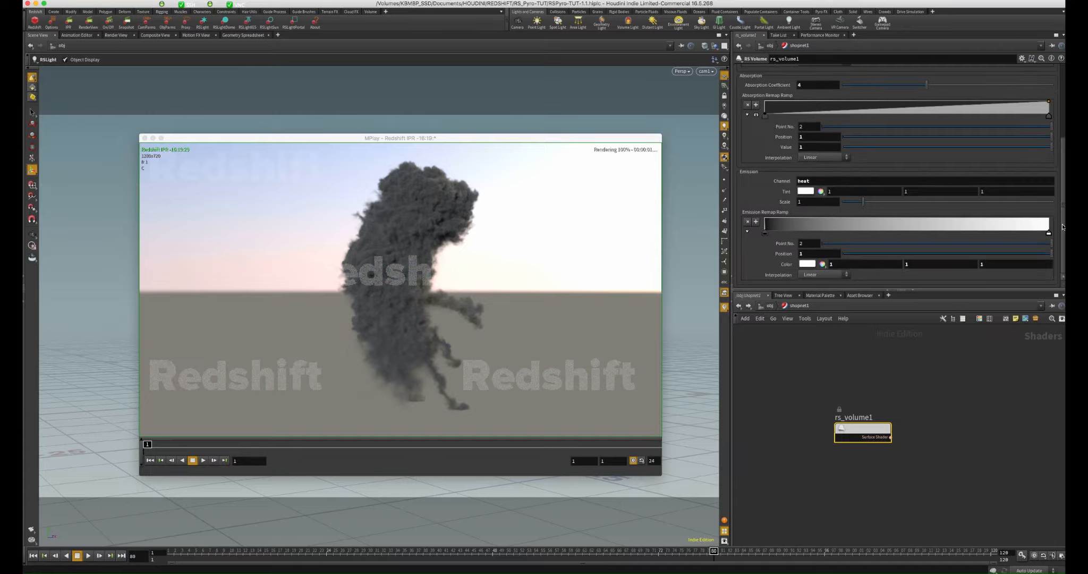
click(1027, 231)
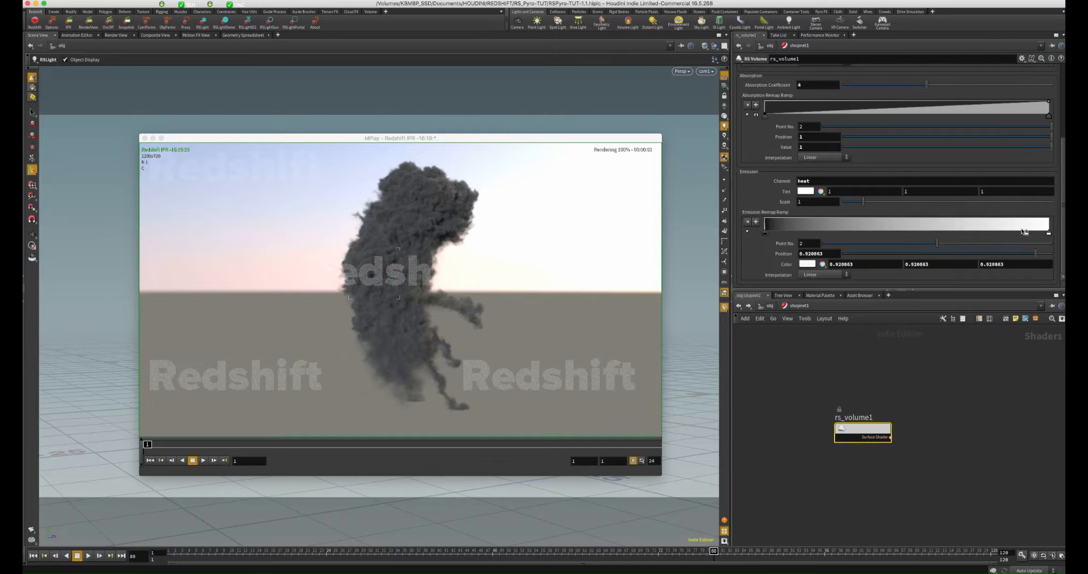
click(990, 231)
click(944, 232)
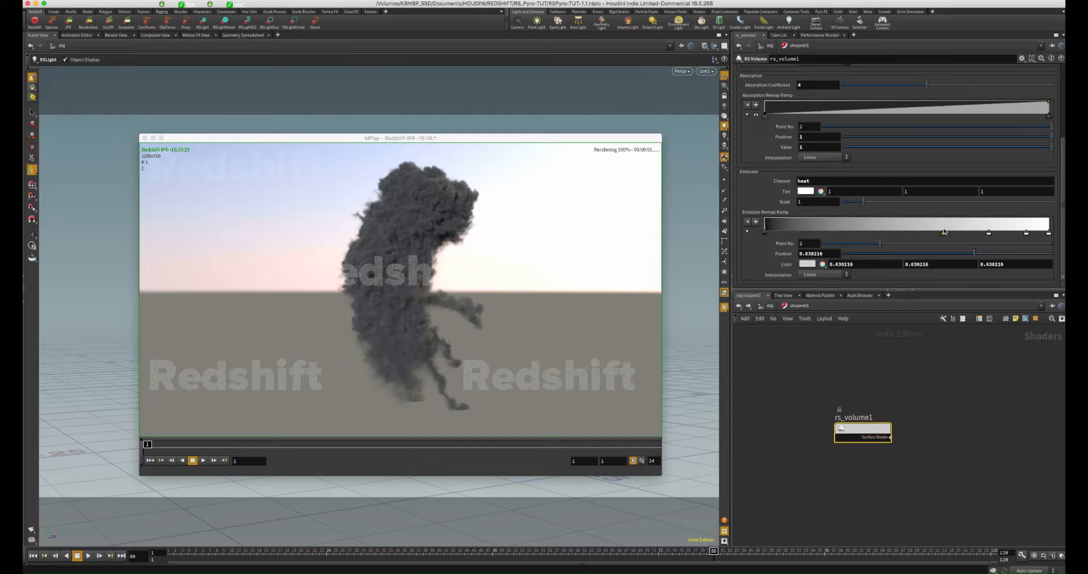
click(881, 232)
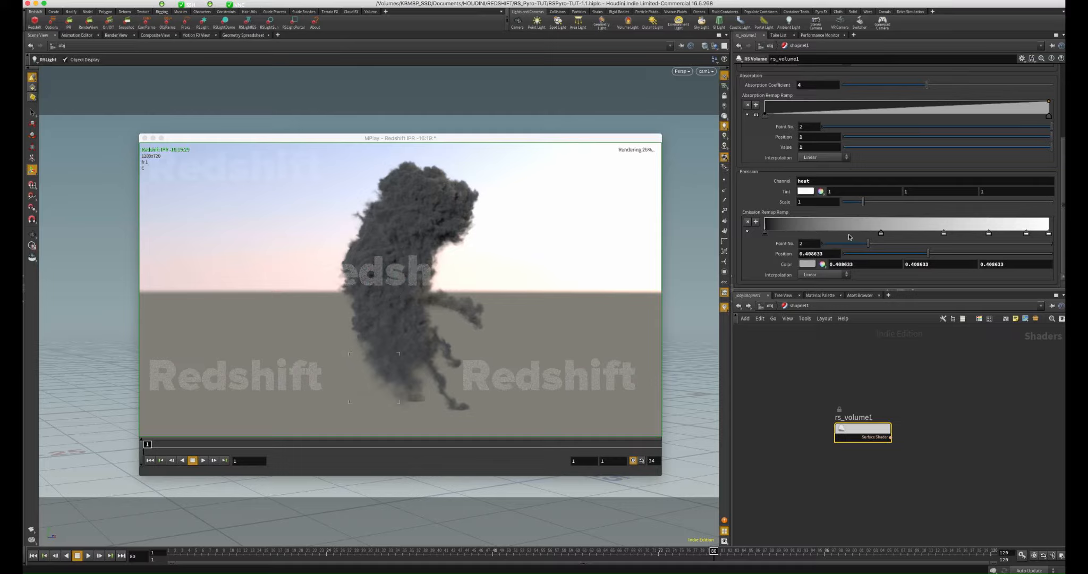
click(818, 232)
Step: Color the emission ramp point at about 0.92 yellow and the one at about 0.79 orange
click(1027, 233)
click(807, 264)
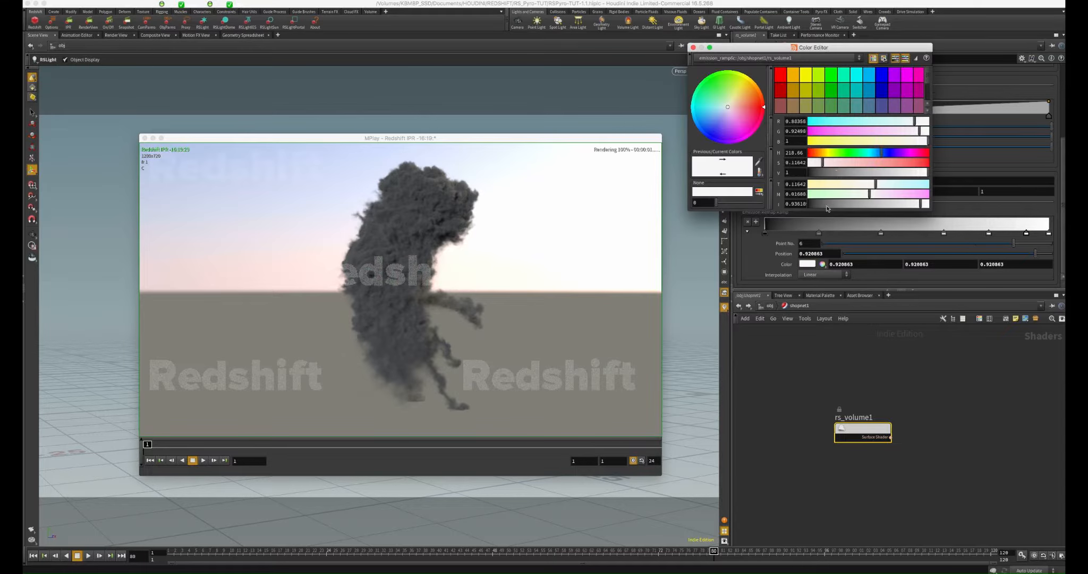
click(806, 75)
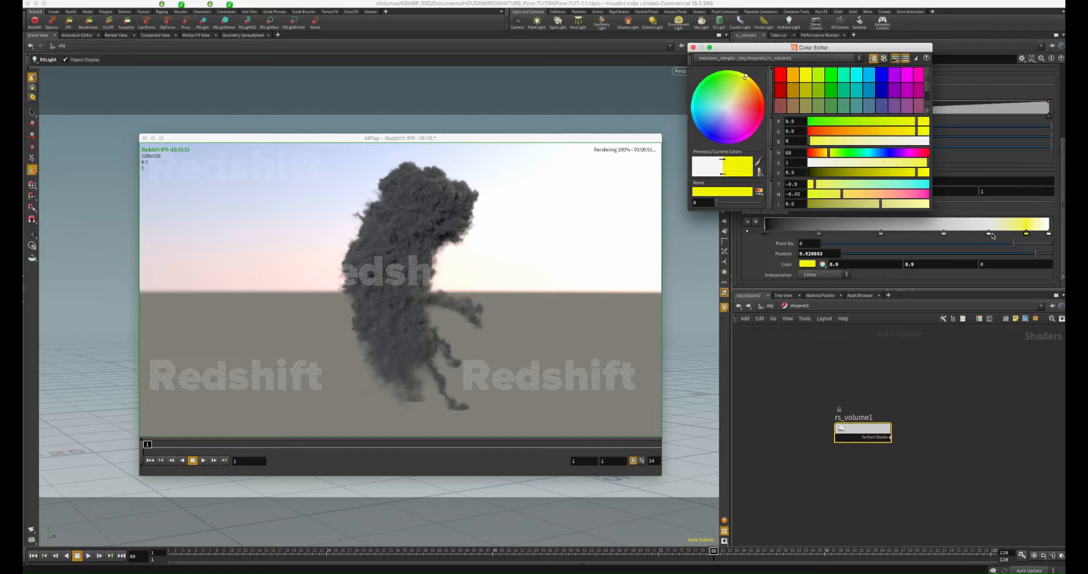
click(977, 239)
click(988, 233)
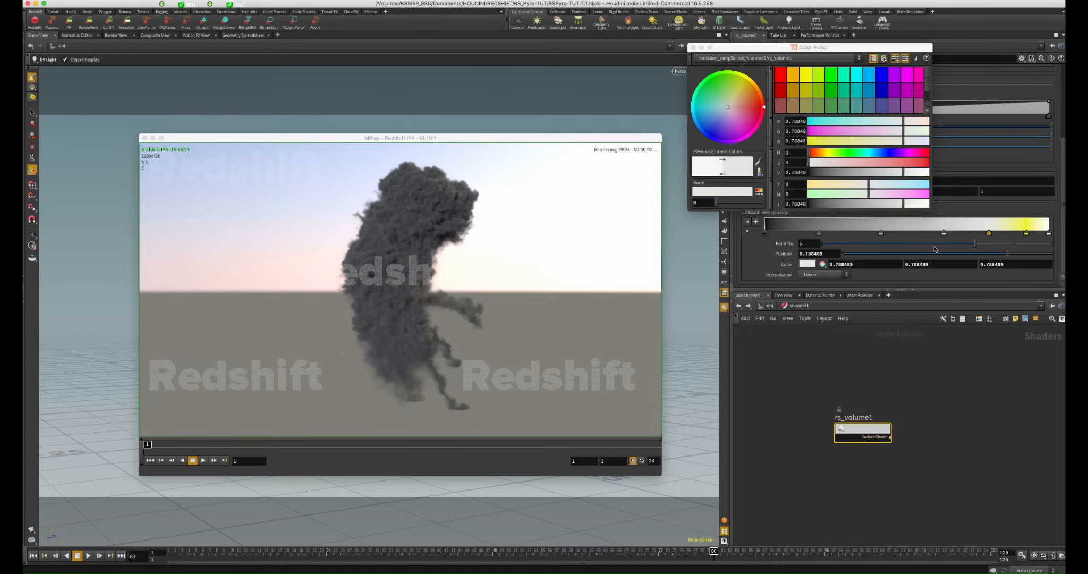
click(797, 79)
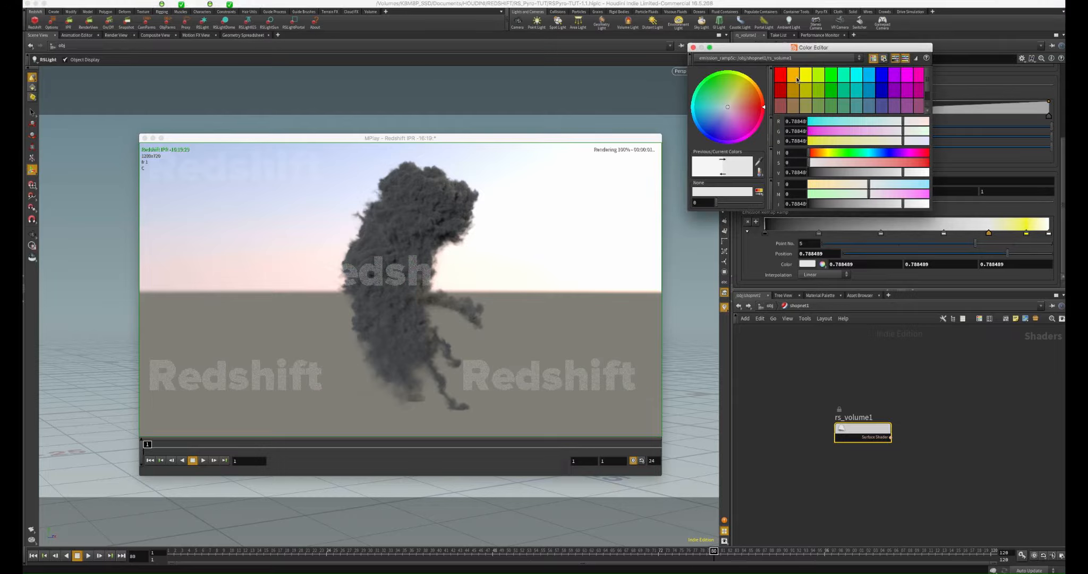
click(797, 78)
Step: Color the emission ramp point at about 0.63 bright red and the one at about 0.41 dark red
click(945, 234)
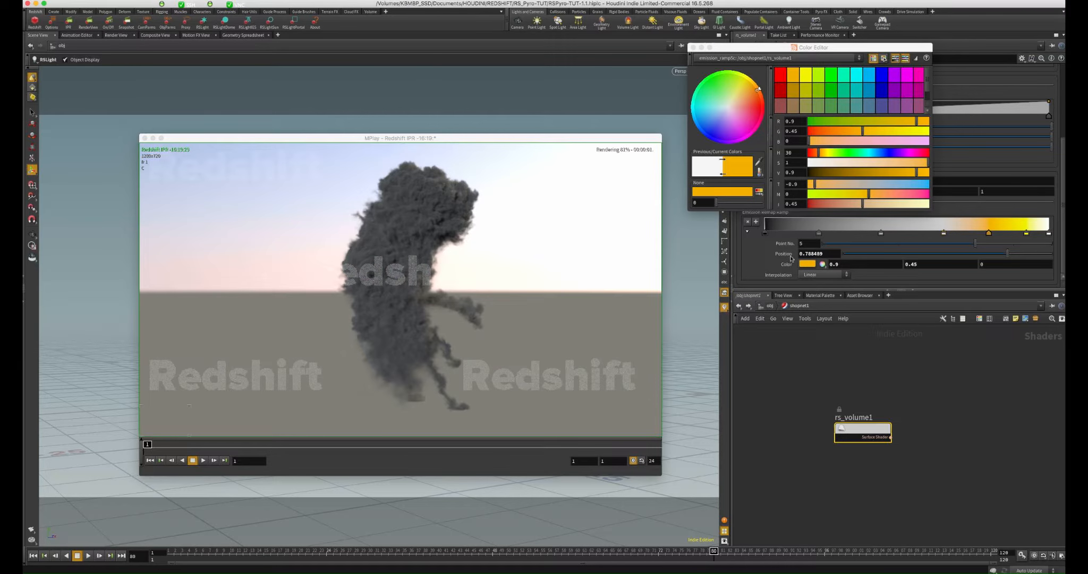
click(945, 234)
click(784, 79)
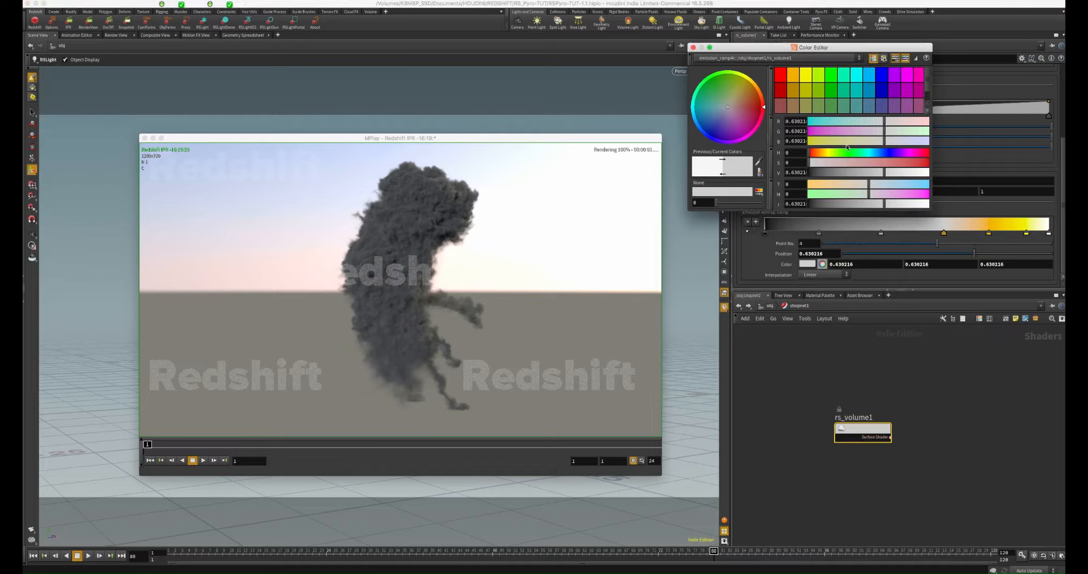
click(784, 79)
click(880, 233)
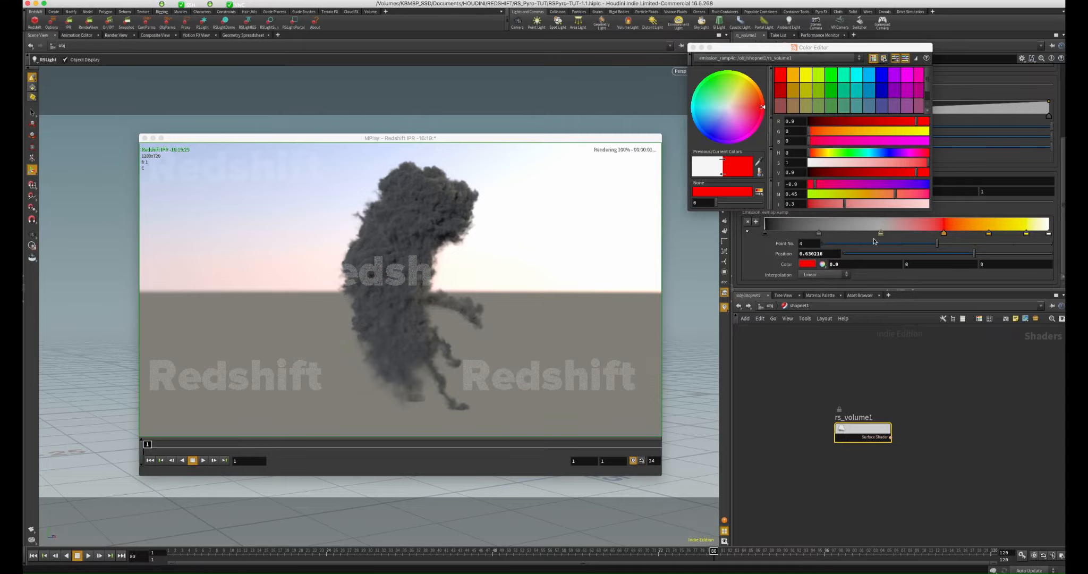
click(785, 95)
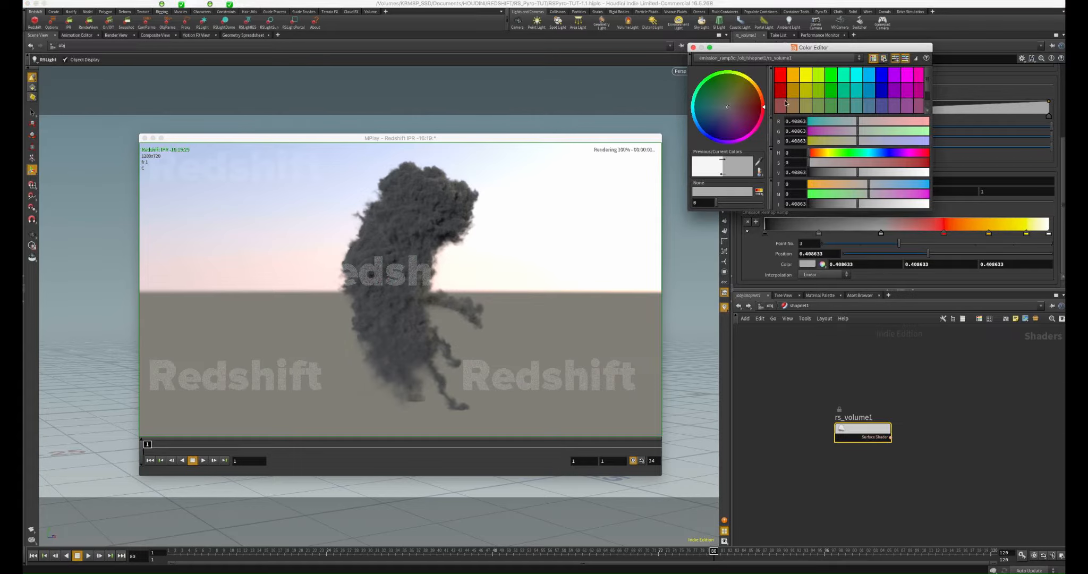
click(784, 95)
Step: Color the emission ramp point at about 0.19 dark red with a red value of 0.2, and close the color editor
click(819, 234)
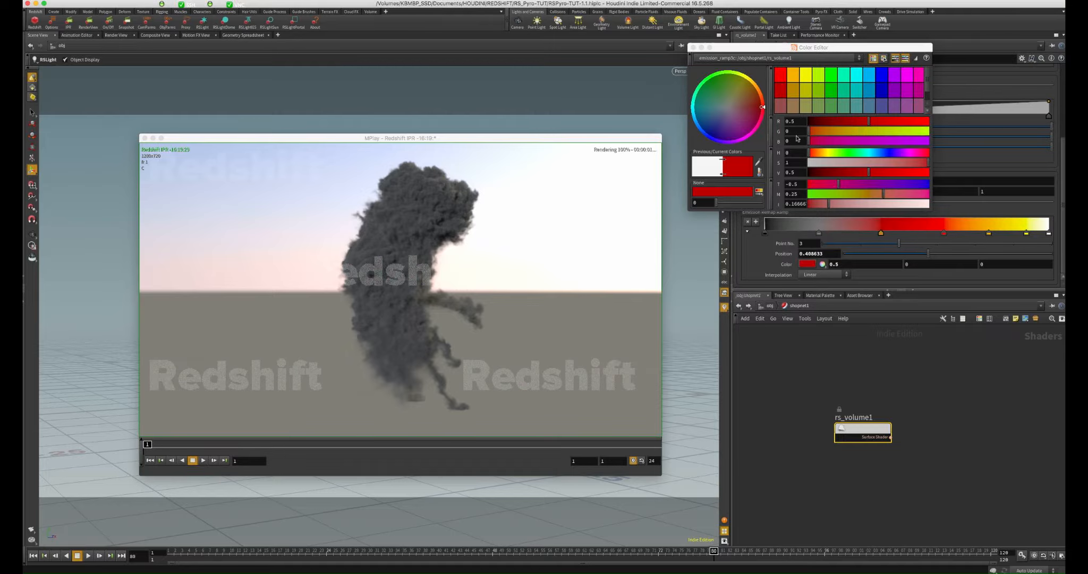
click(783, 94)
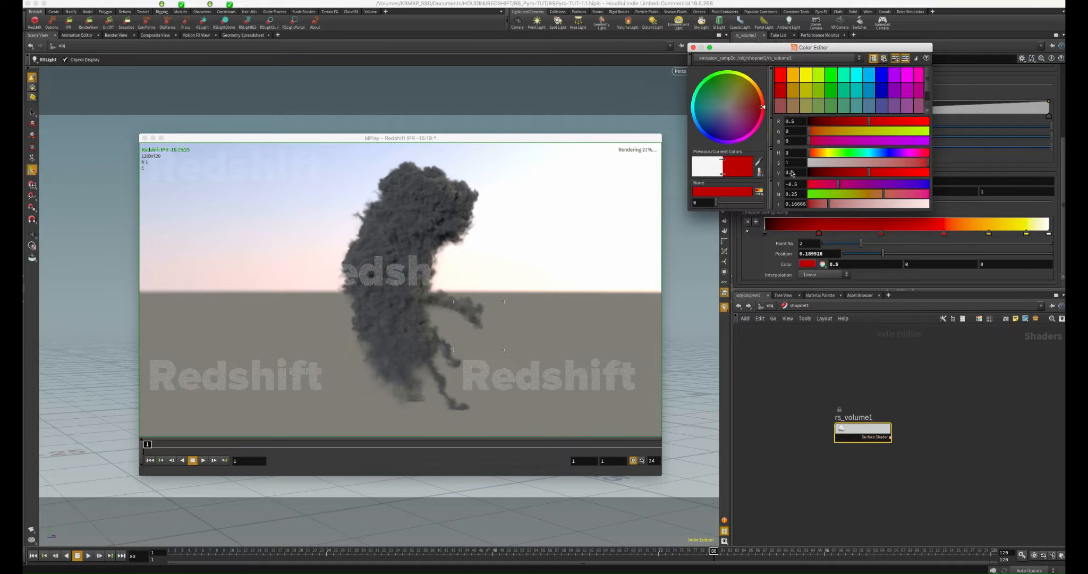
click(861, 264)
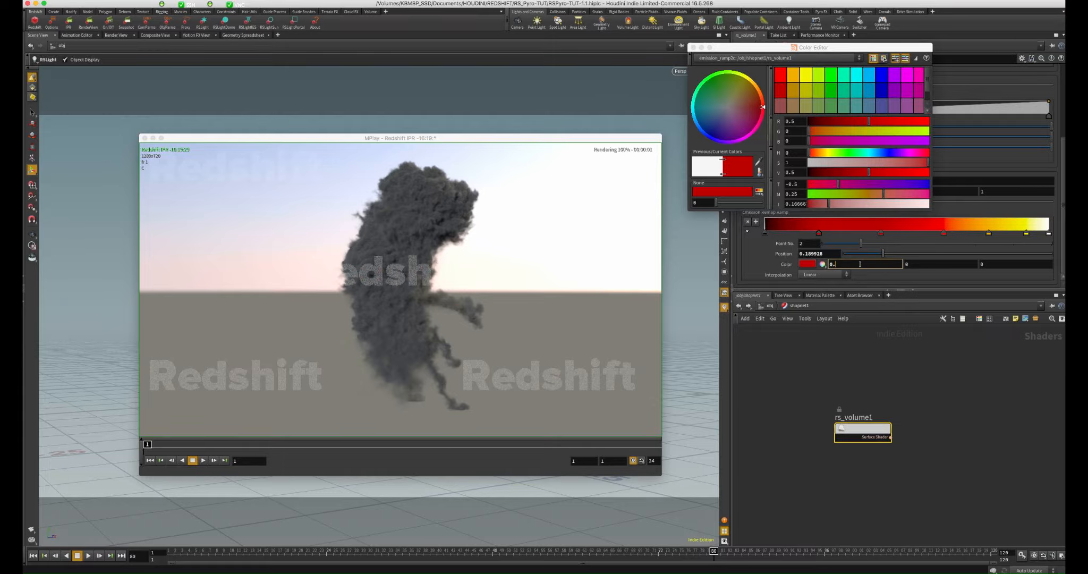
text(0.2)
key(Return)
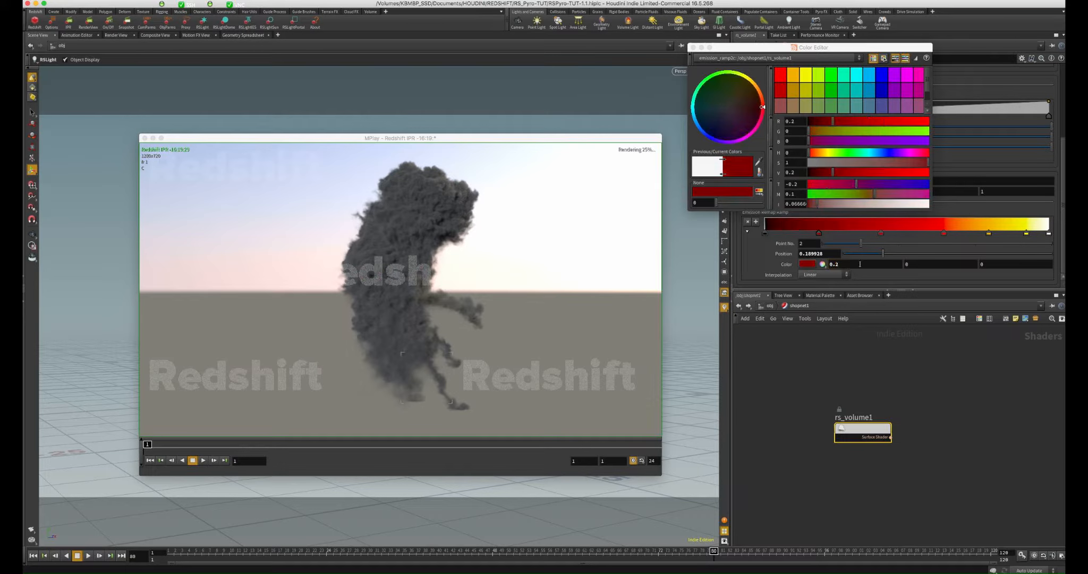
click(693, 48)
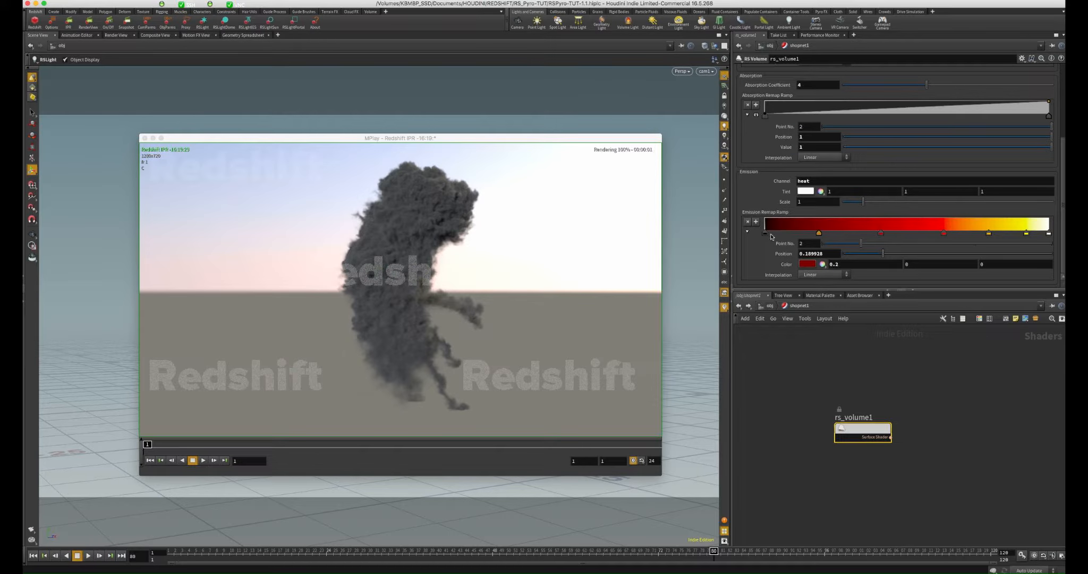
Step: Shift the emission ramp's black start point slightly inward and the yellow point to about 0.97
drag(766, 235, 768, 235)
drag(1027, 233, 1039, 234)
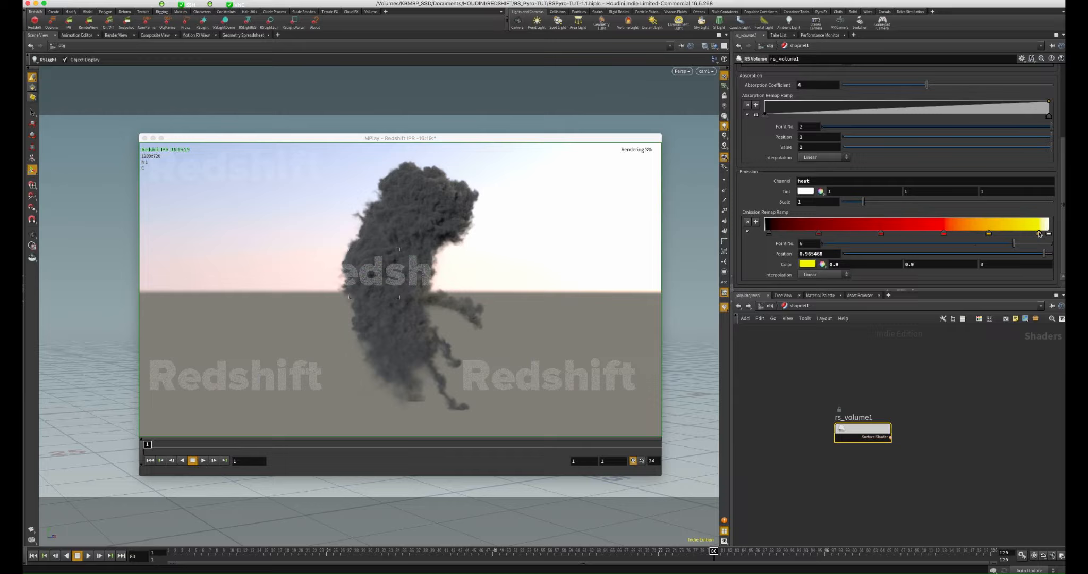
click(431, 302)
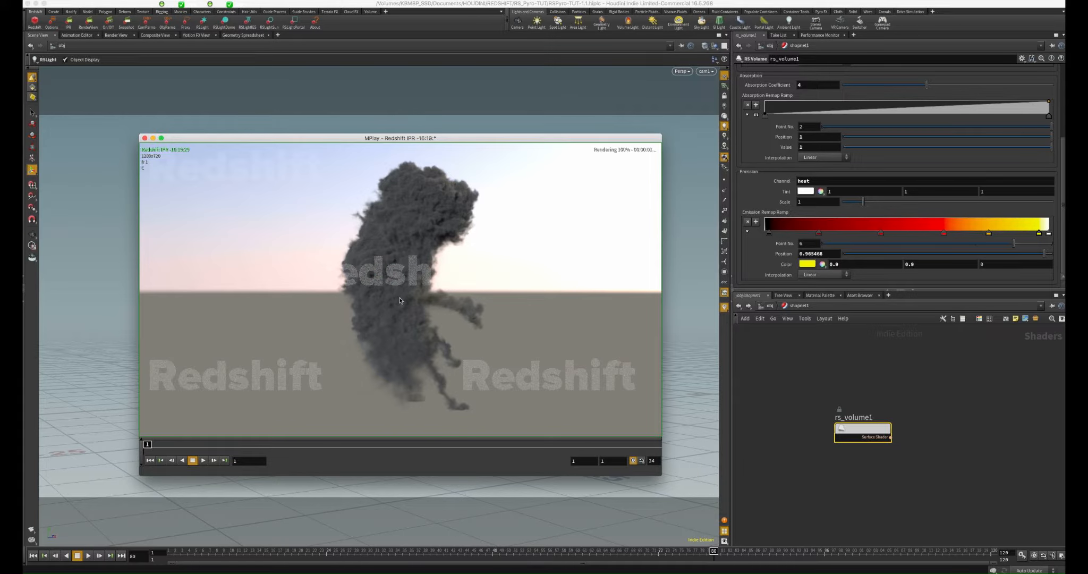
Step: Restart the IPR render, go to frame 48 and restart it for that frame
click(68, 21)
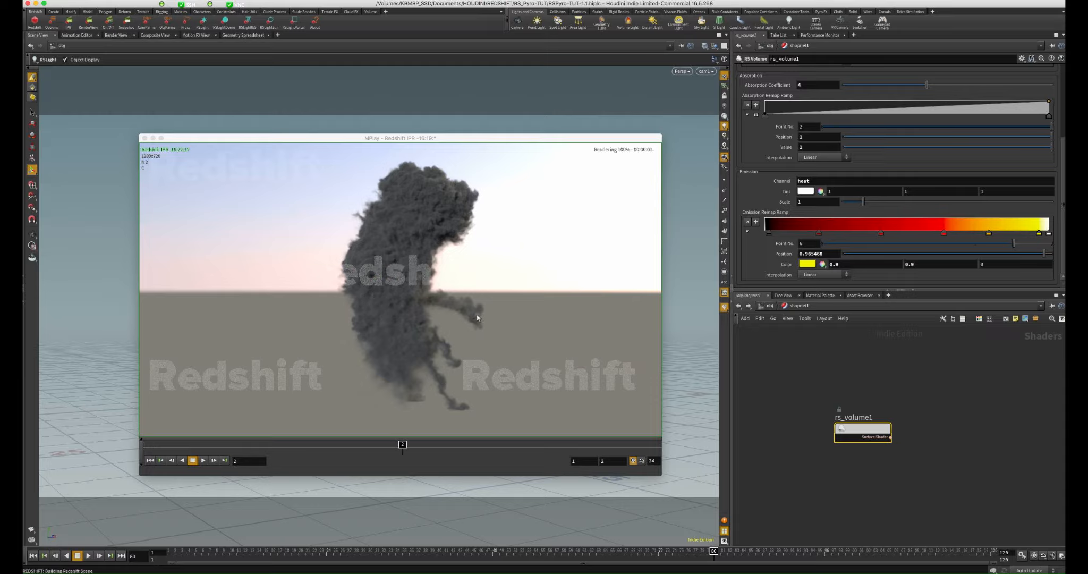
click(492, 552)
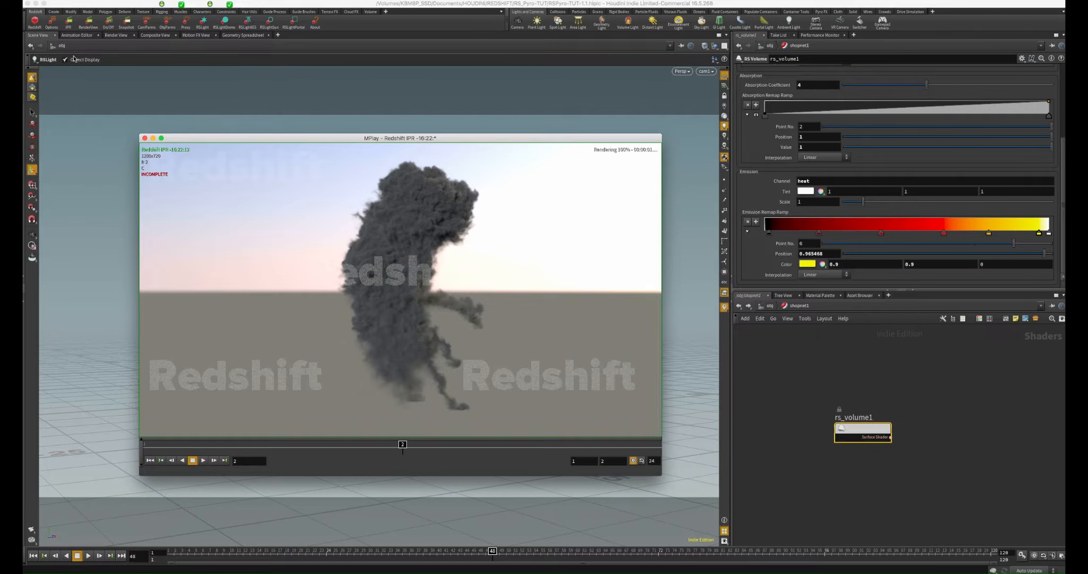
click(68, 21)
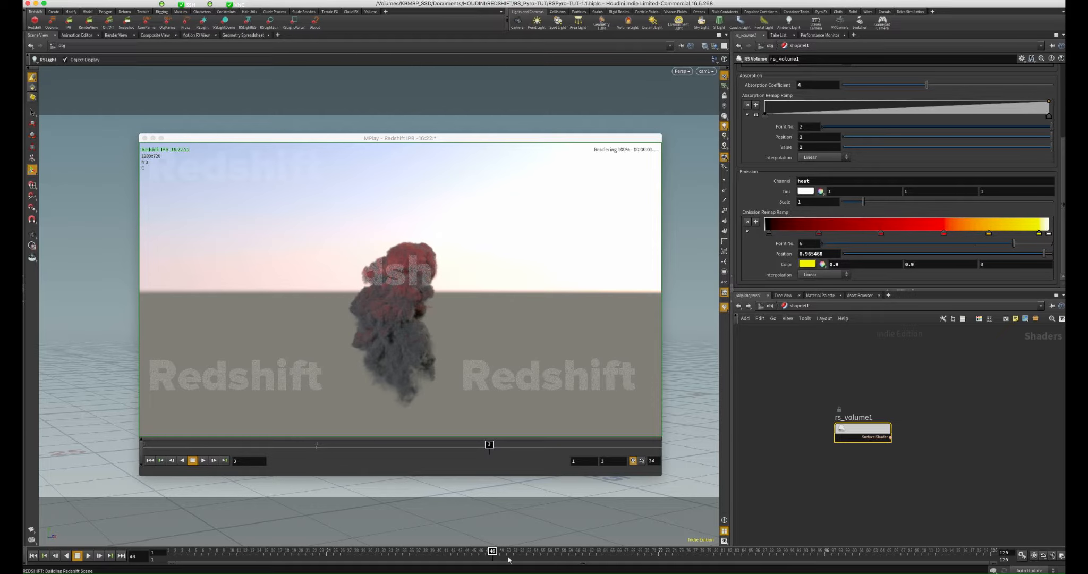
Step: Go to frame 60 and restart the IPR render for that frame
click(577, 554)
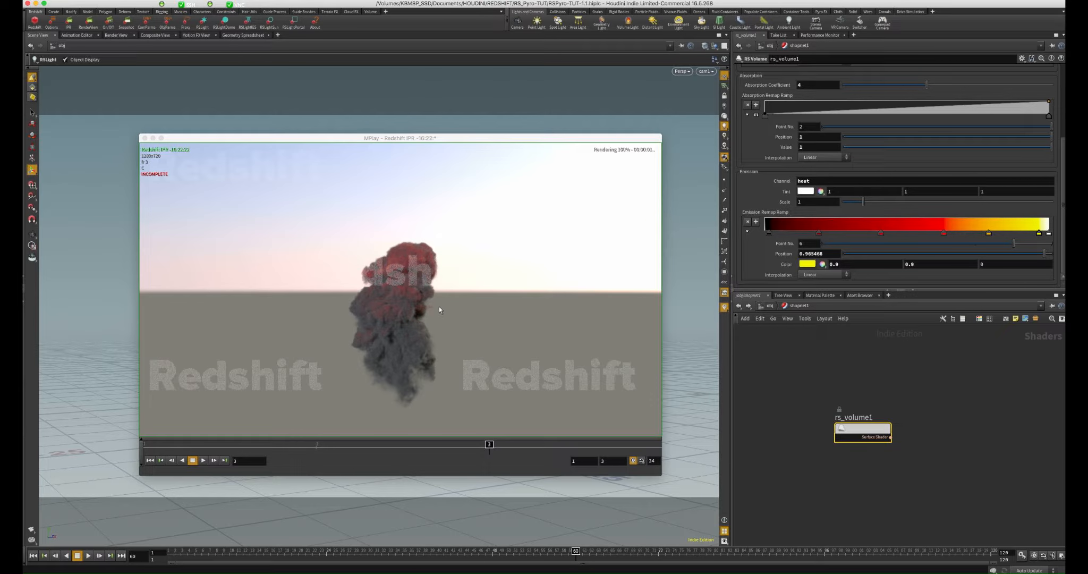
click(177, 154)
click(72, 25)
click(73, 25)
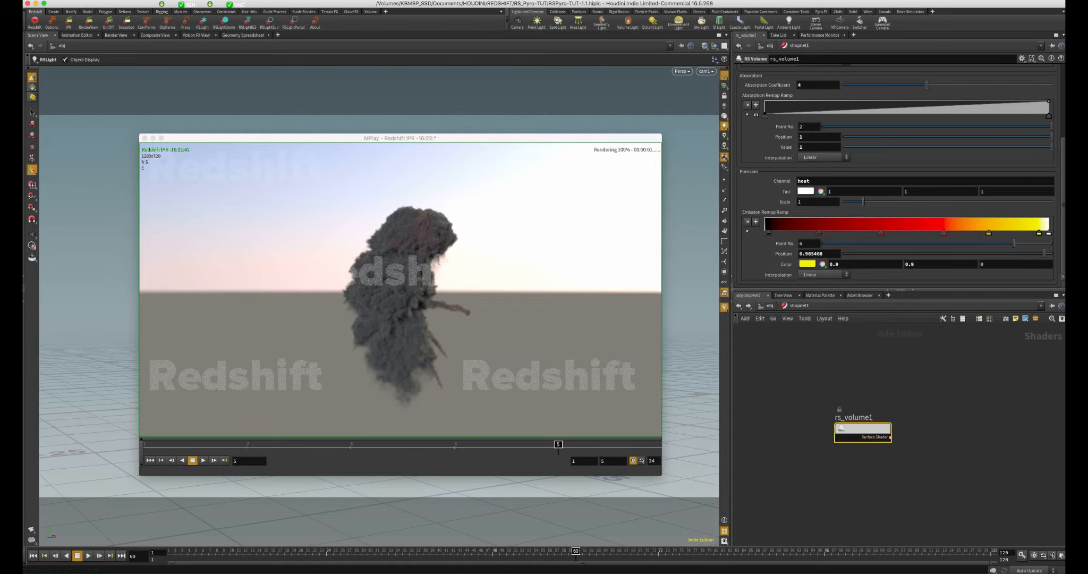
Step: Try an emission scale of 2, raise it to 4, and shift the darkest red ramp point to about 0.14
double_click(819, 201)
text(2)
key(Return)
double_click(819, 201)
text(4)
key(Return)
drag(819, 234, 803, 234)
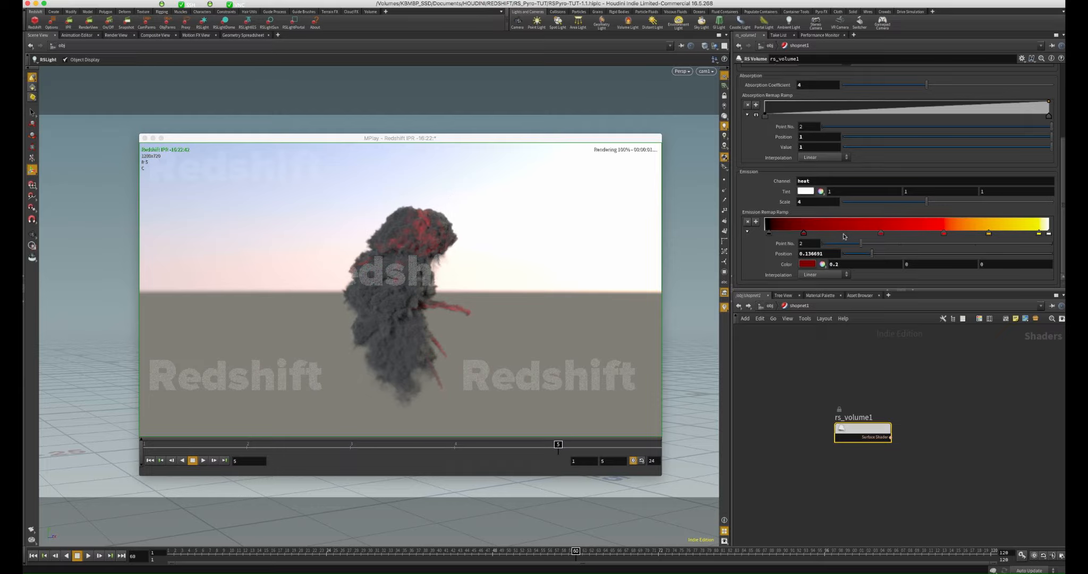
Step: Shift the emission ramp's dark reds toward the start and move bright red to about 0.29, orange to 0.44 and yellow to 0.71
drag(881, 234, 847, 232)
drag(944, 233, 885, 233)
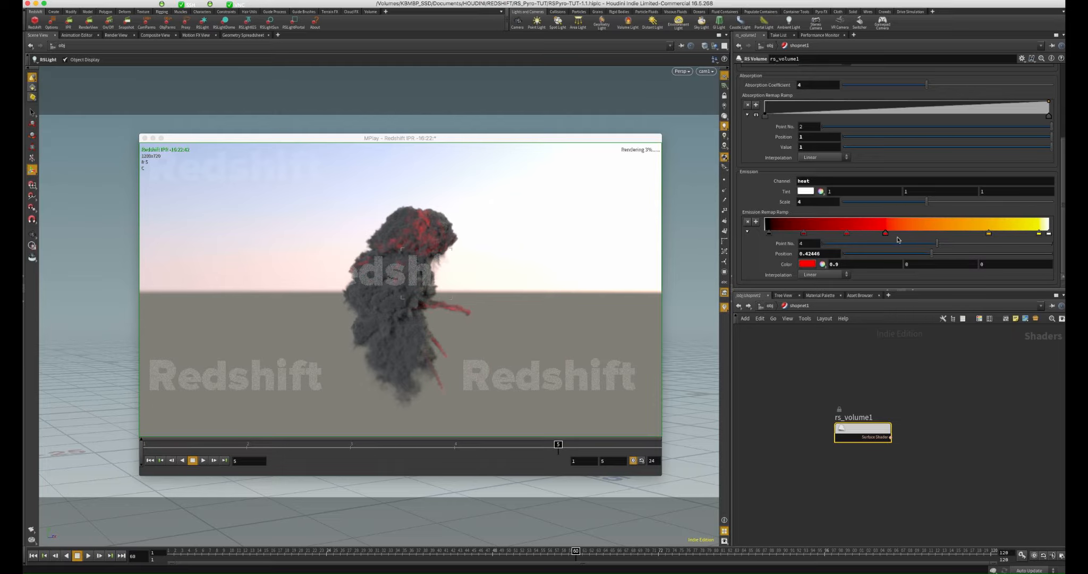
drag(989, 234, 934, 234)
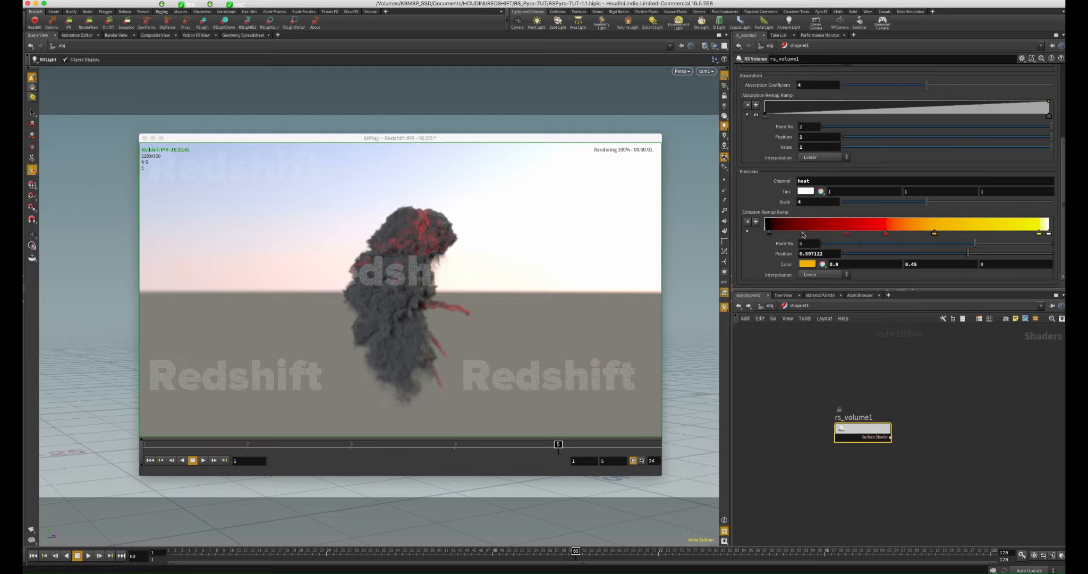
drag(803, 233, 848, 234)
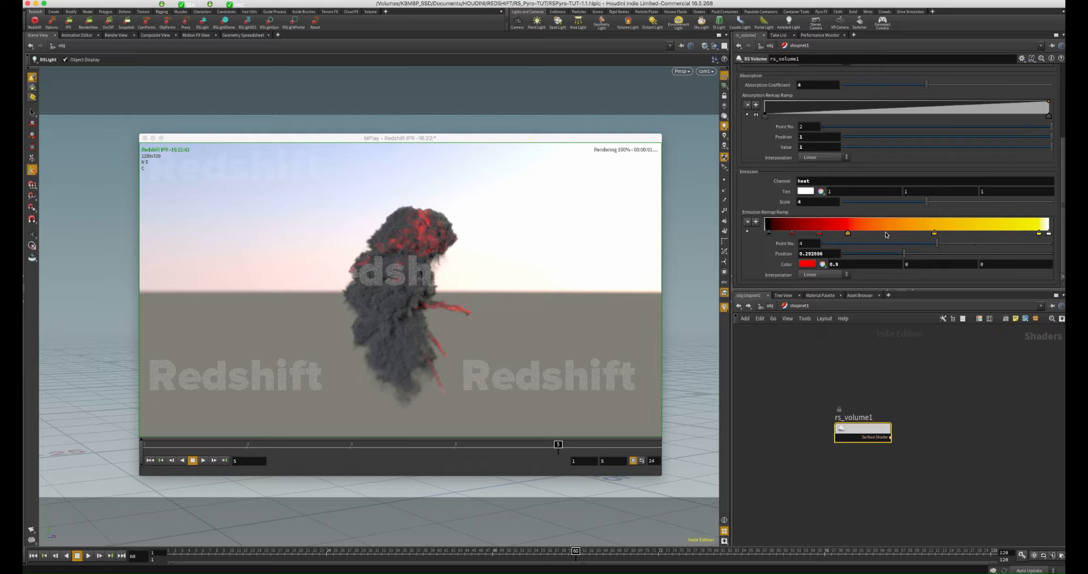
drag(934, 234, 889, 233)
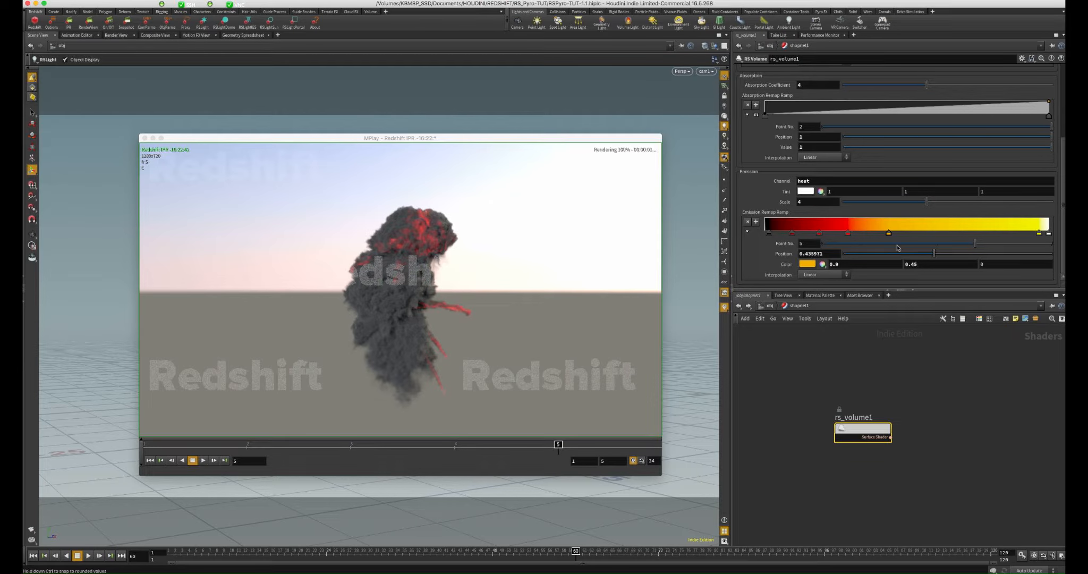
drag(1039, 233, 965, 233)
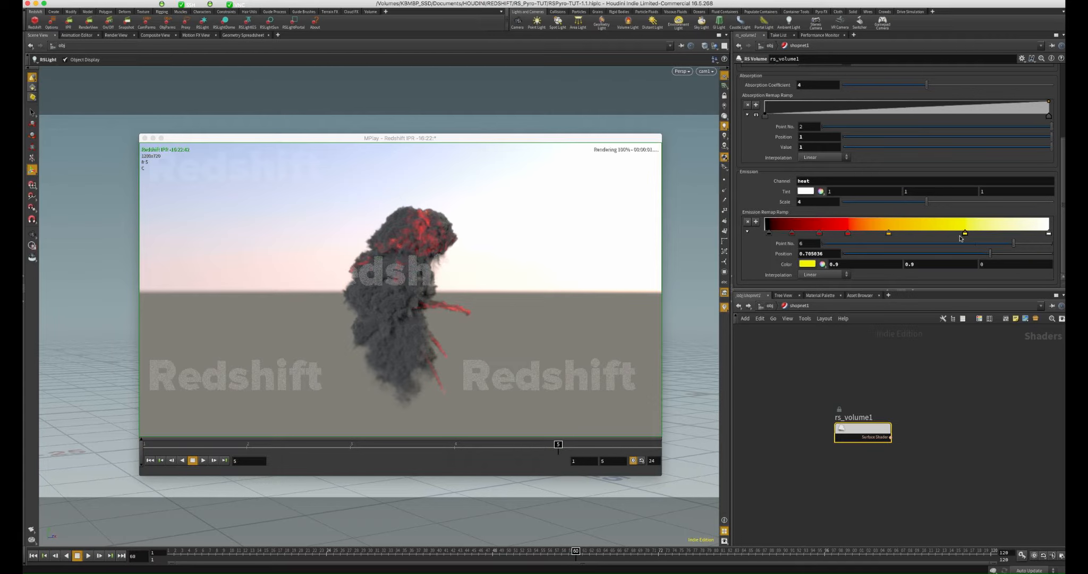
Step: In the volume material's advanced settings, try an emission remap New Max of 4 and 2, and settle on 3
scroll(984, 107, up, 5)
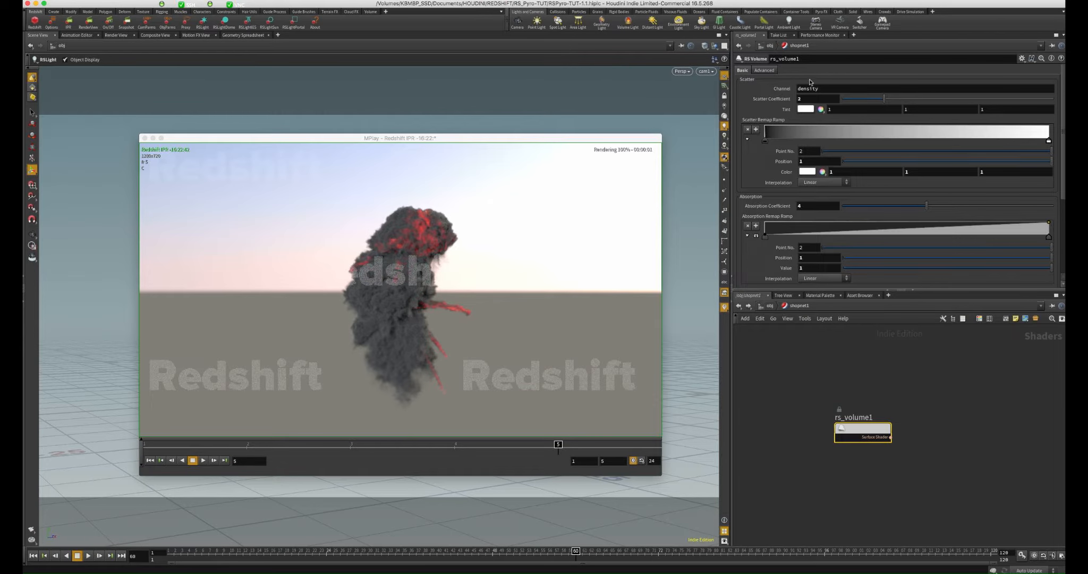
click(767, 71)
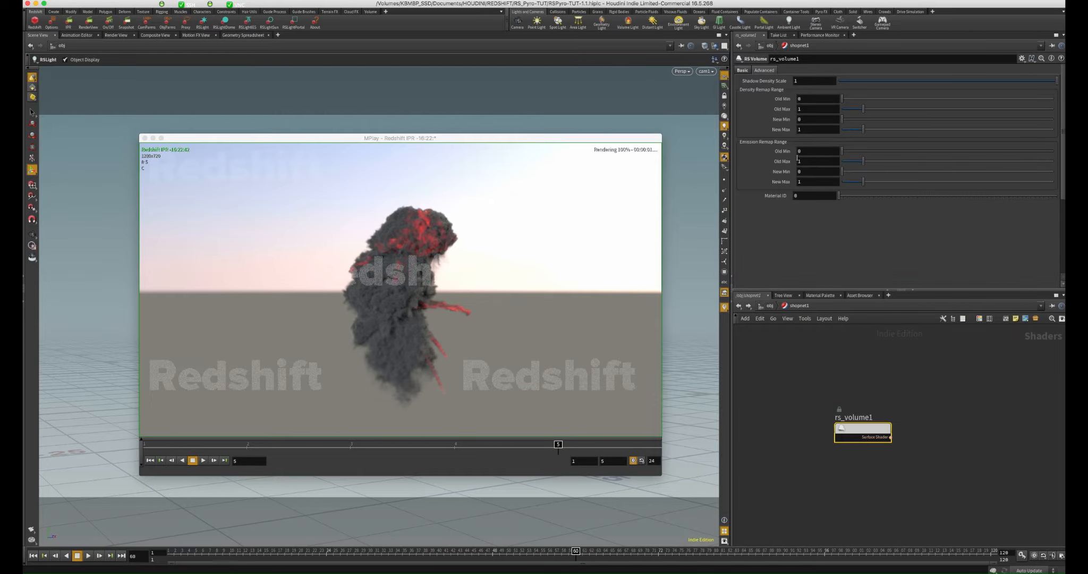
click(819, 182)
text(4)
key(Return)
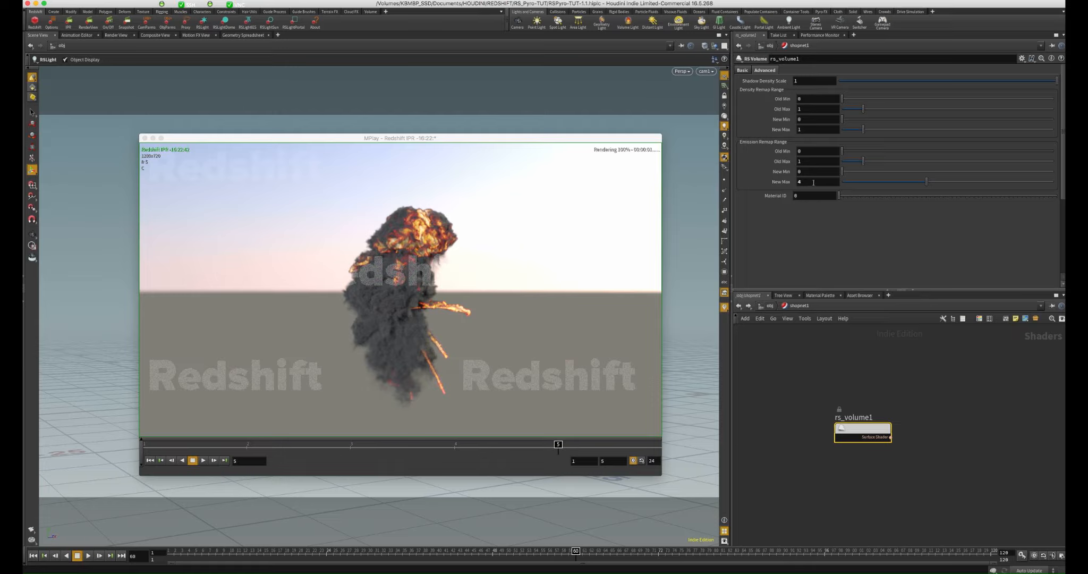
click(813, 182)
text(2)
key(Return)
click(813, 182)
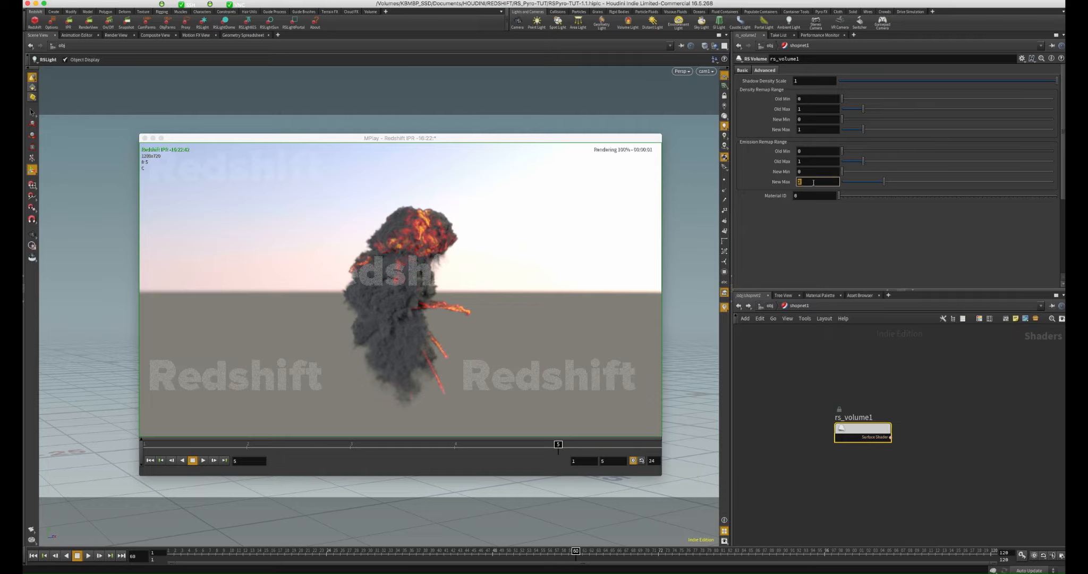
key(Return)
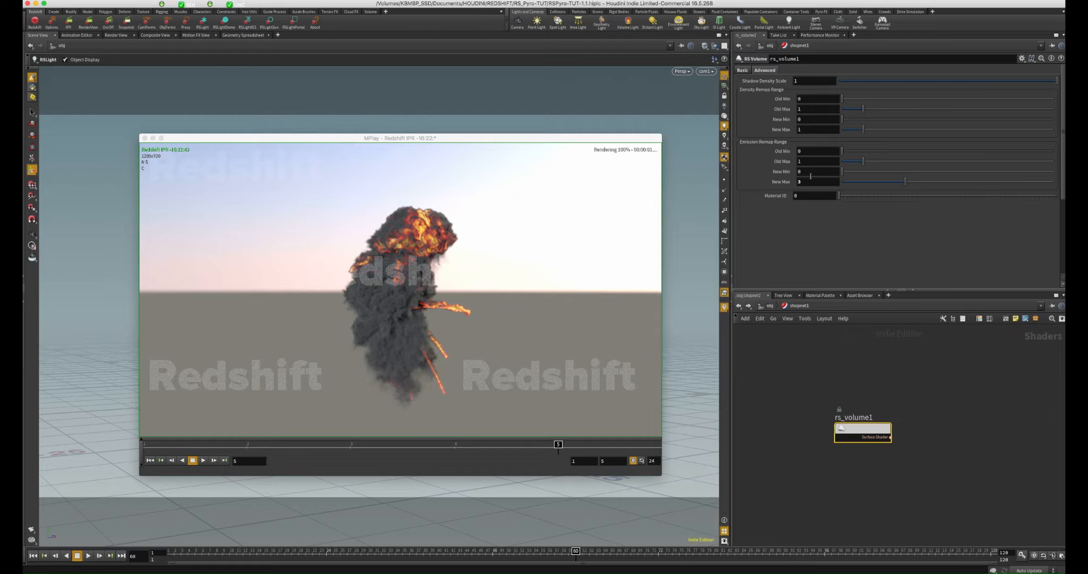
Step: Try an emission remap Old Max of 2, and reduce it to 1.2
click(810, 161)
text(2)
key(Return)
click(811, 161)
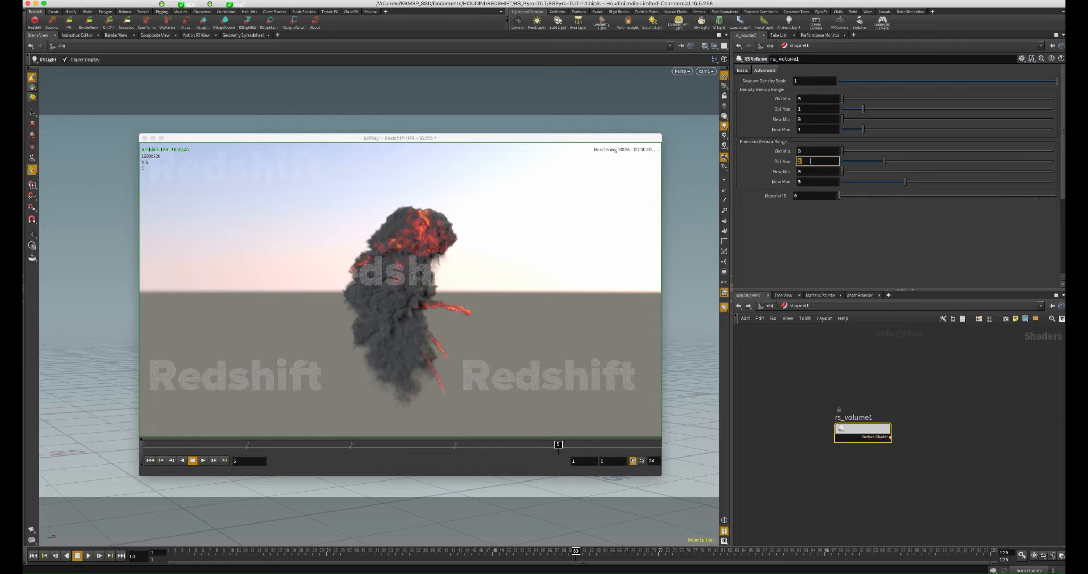
text(1.2)
key(Return)
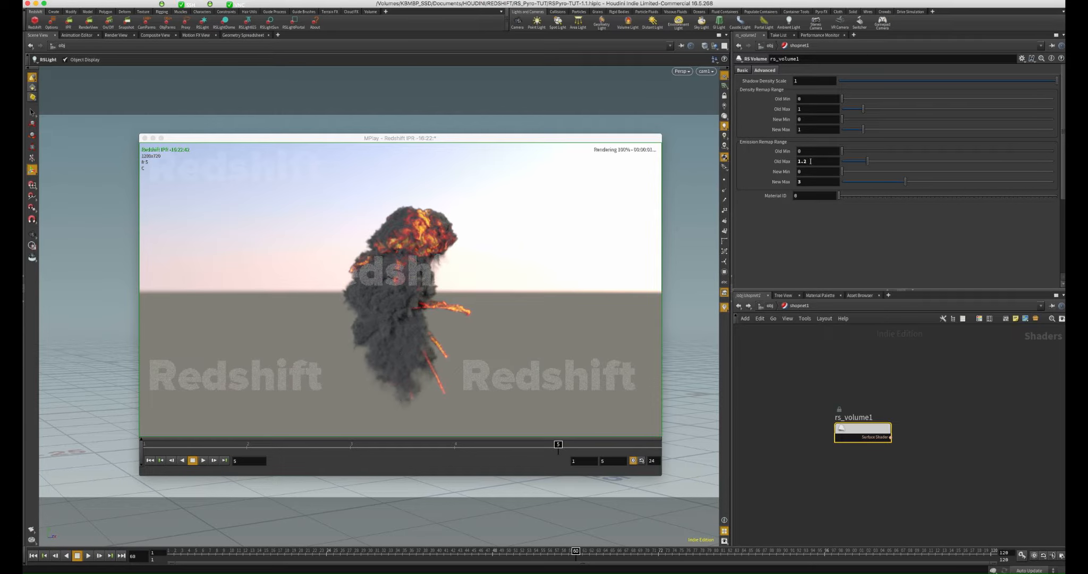
Step: Try a density remap Old Max of 0.8, and lower it to 0.2
click(808, 110)
text(0.8)
key(Return)
click(807, 110)
text(0.2)
key(Return)
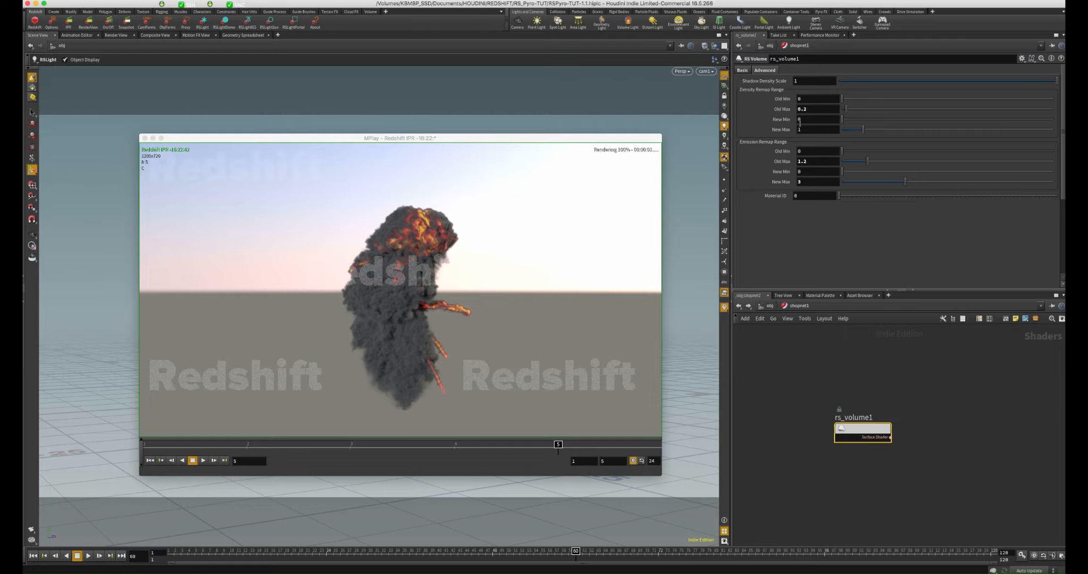
Step: Try a density remap New Max of 2, and restore it to 1
click(818, 130)
text(2)
key(Return)
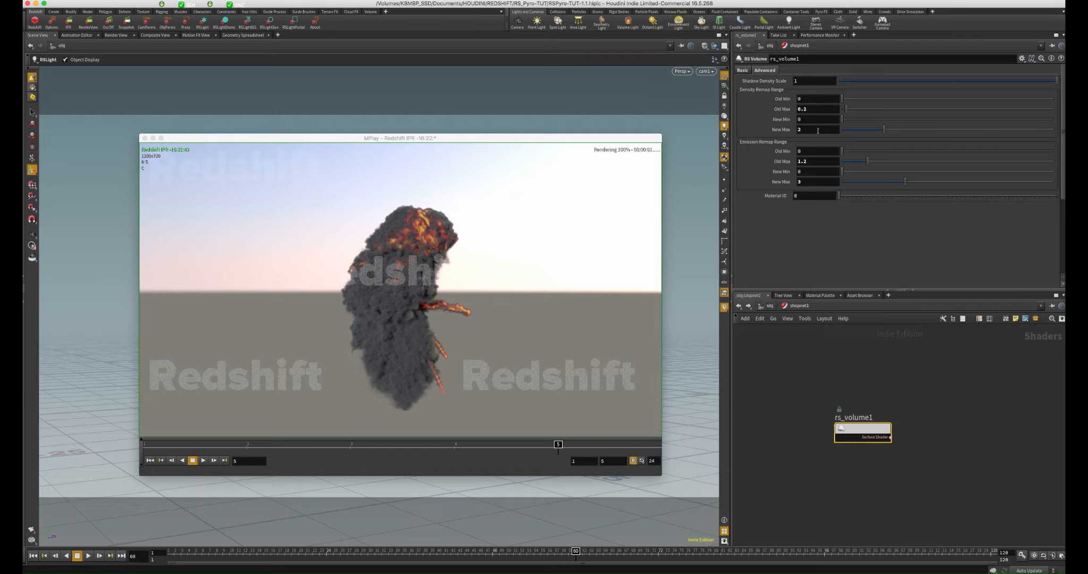
click(818, 131)
text(1)
key(Return)
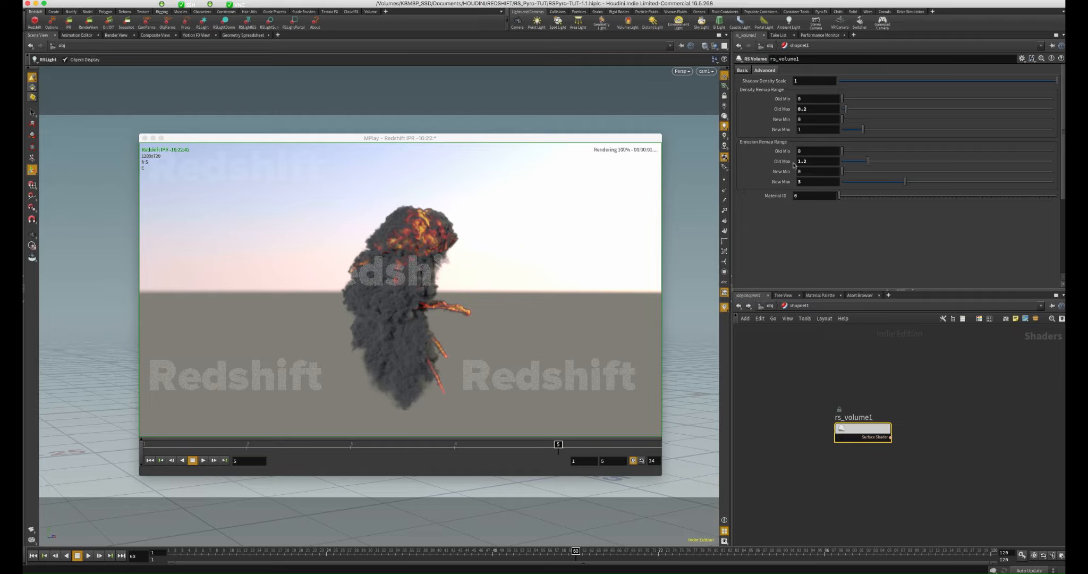
Step: Try a density remap New Min of 0.8 and a smaller value, and restore it to 0
click(811, 120)
key(Return)
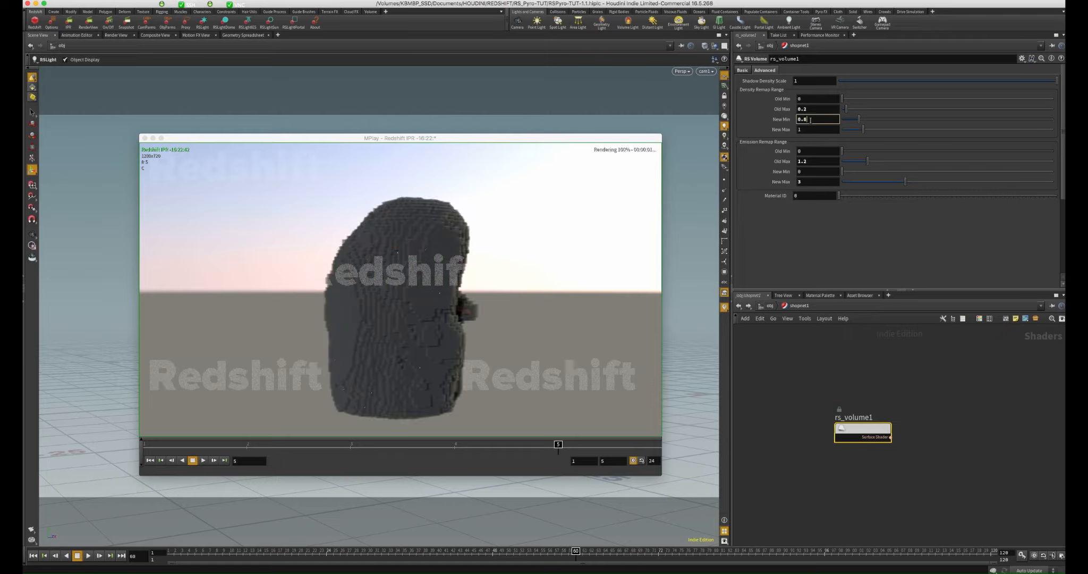
click(810, 120)
text(0.)
key(Return)
click(810, 120)
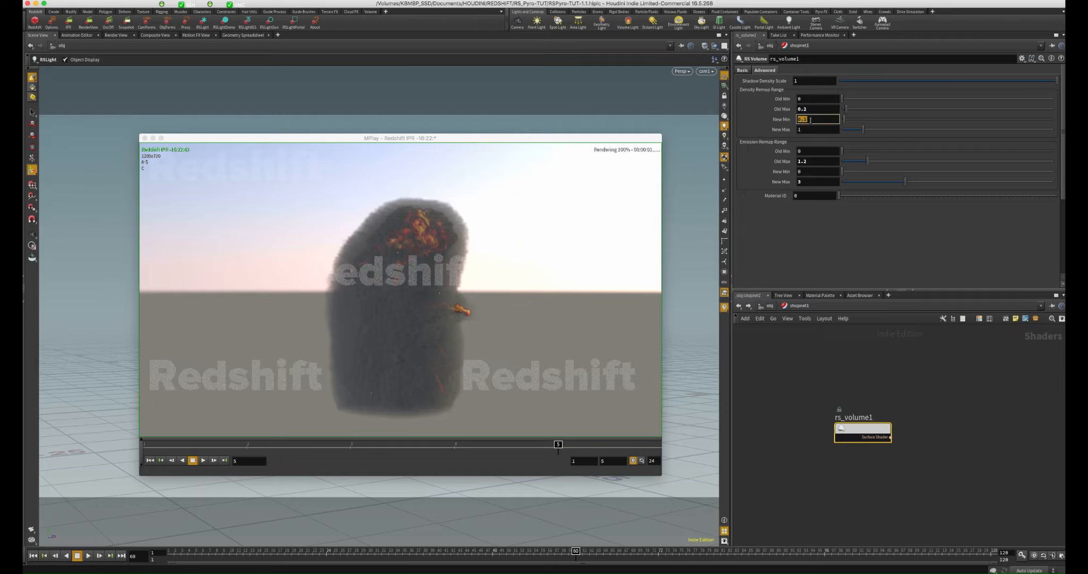
text(0)
key(Return)
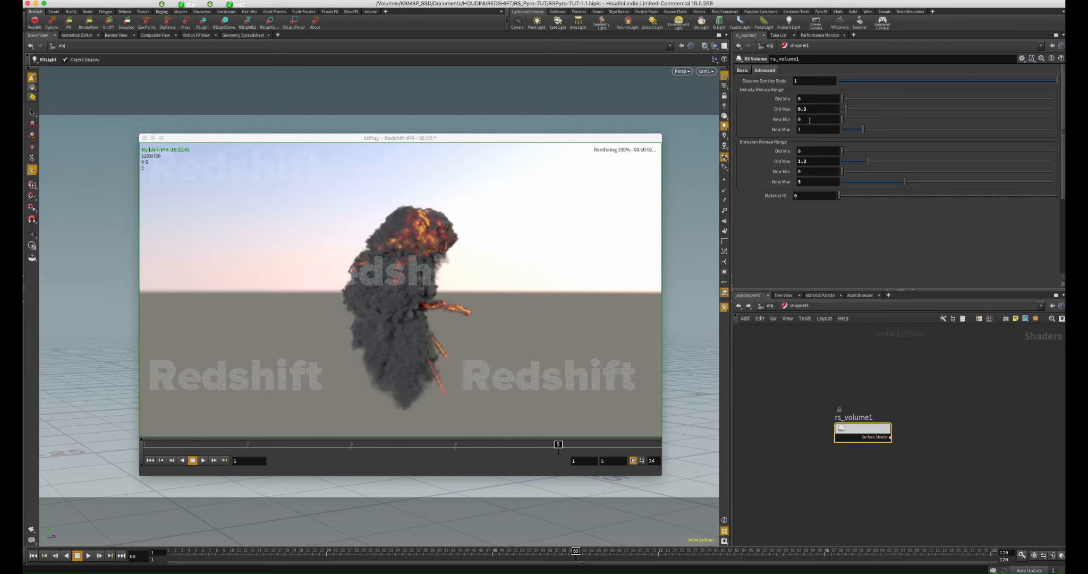
Step: Try a density remap Old Min of 0.8, and restore it to 0
click(814, 101)
text(0.8)
key(Return)
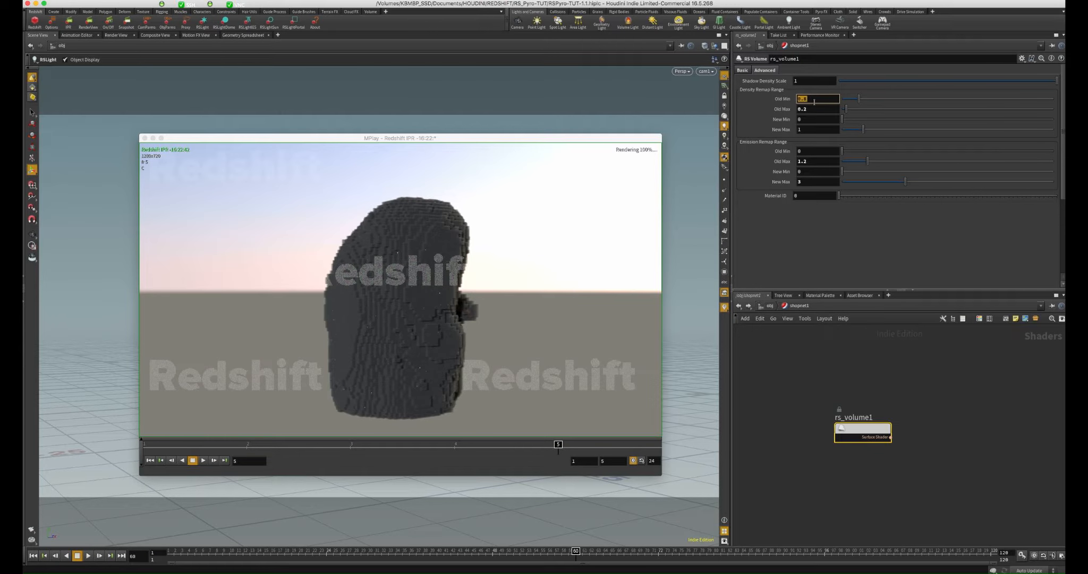
text(0)
key(Return)
Step: Try a density remap Old Max of 0.8, and settle on 0.4
click(814, 108)
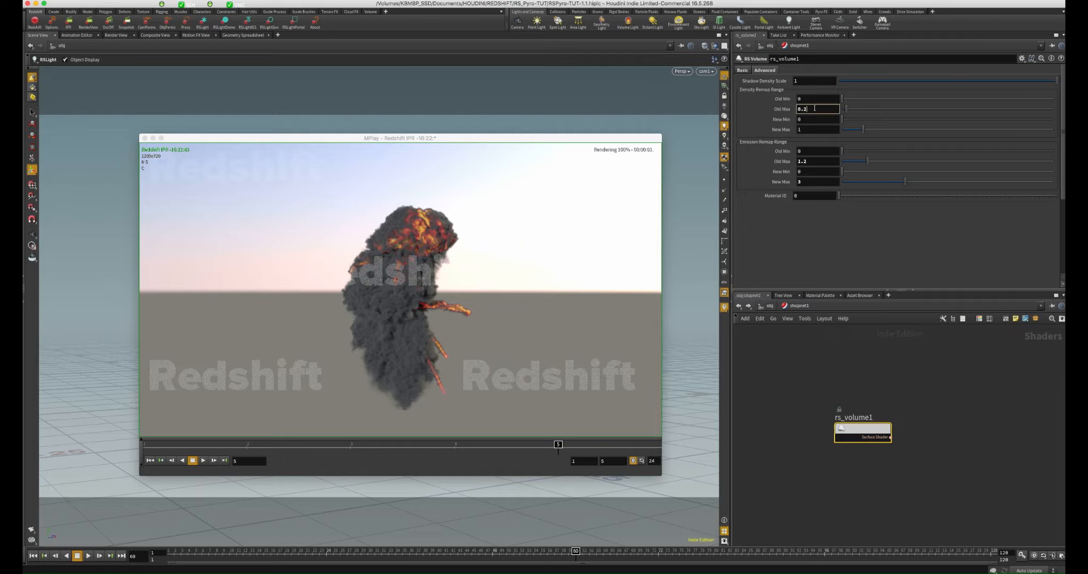
text(0.8)
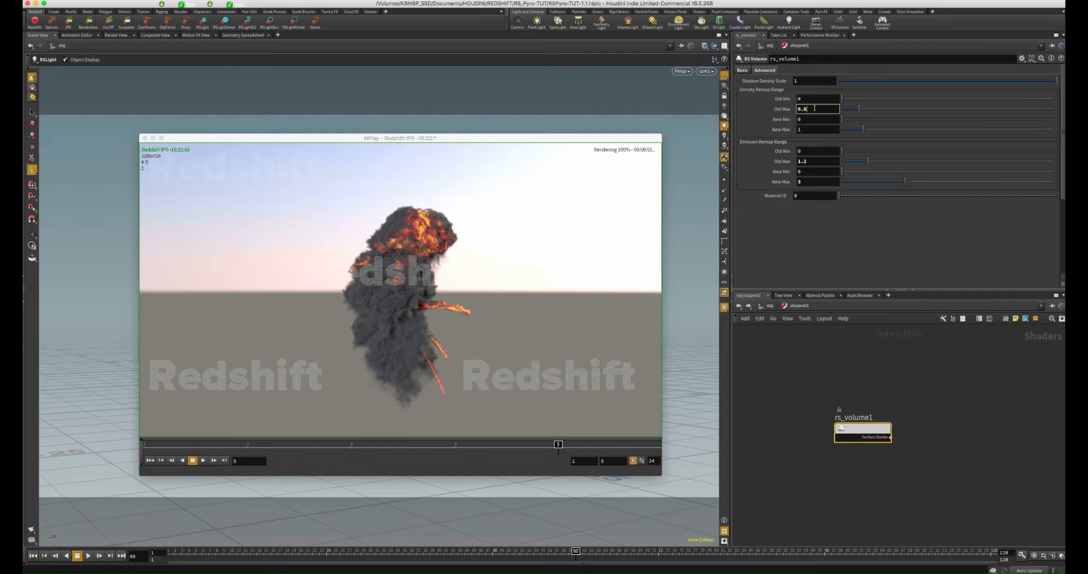
key(Return)
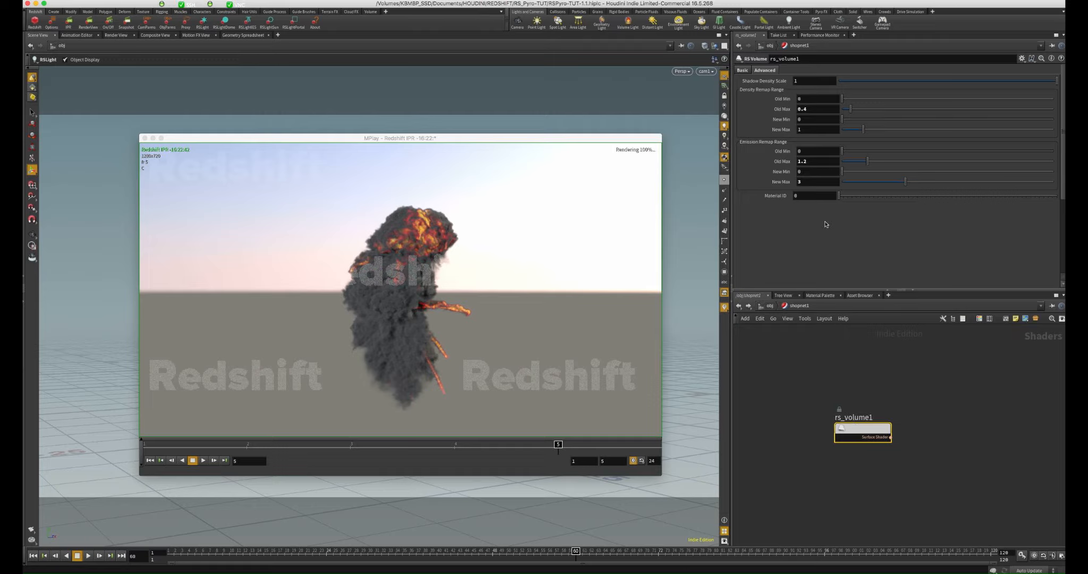
Step: Set the emission remap range's New Max to 2.8
click(808, 184)
text(2.8)
key(Return)
Step: Try an emission remap Old Max of 2.4
click(820, 160)
key(BackSpace)
key(BackSpace)
key(BackSpace)
text(2.4)
key(Return)
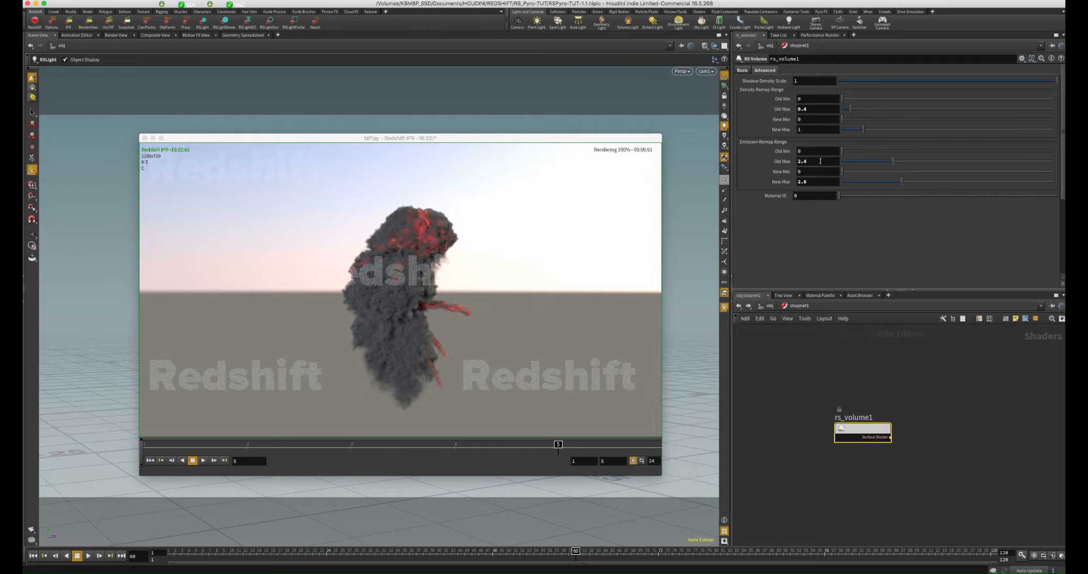
Step: Try an emission remap Old Max of 1 and a value below 1, and restore it to 1.2
click(820, 161)
key(BackSpace)
key(BackSpace)
key(BackSpace)
key(Return)
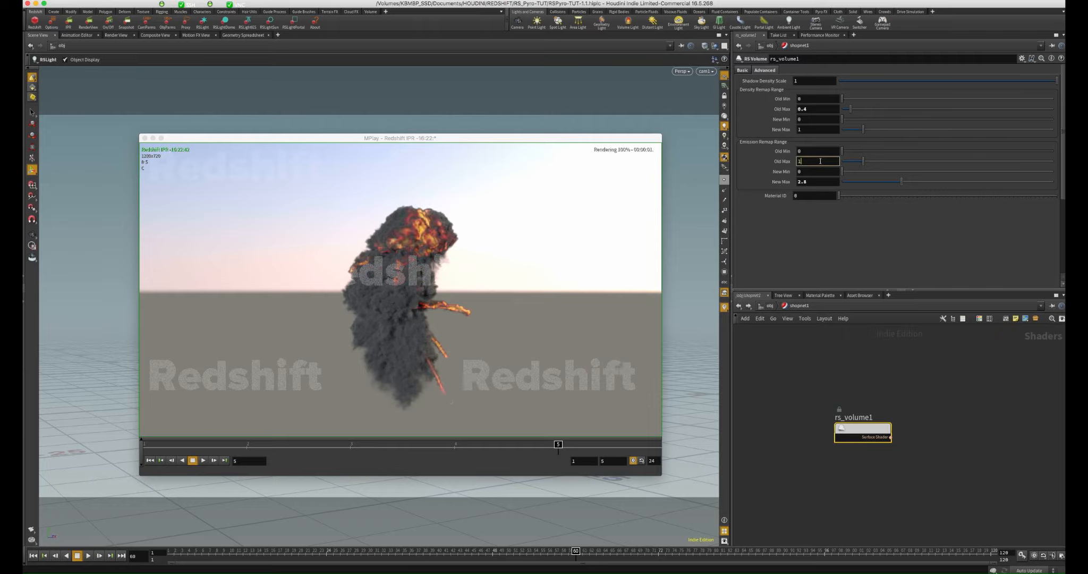
text(0.)
key(Return)
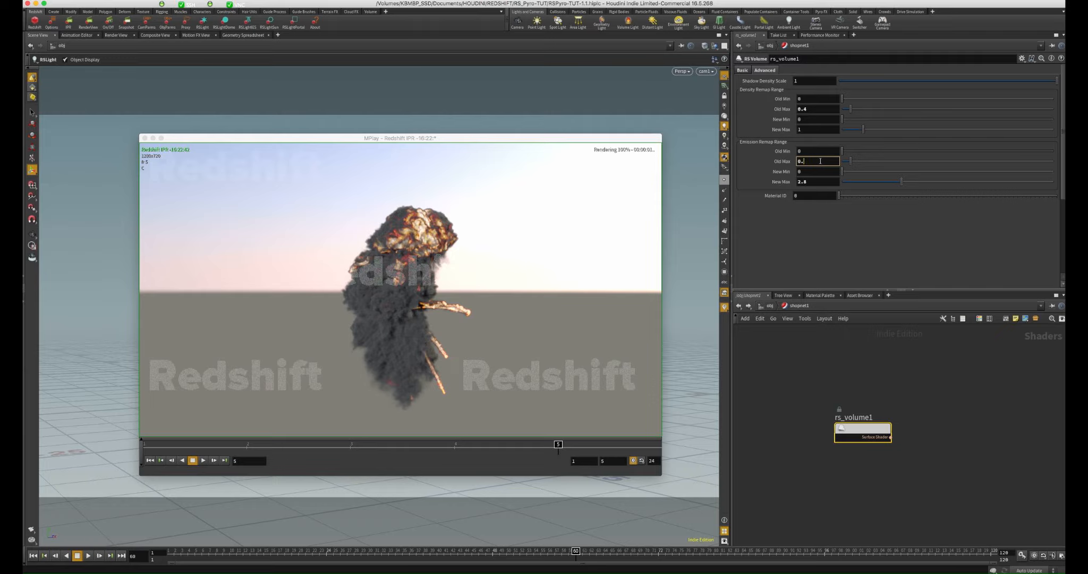
key(BackSpace)
key(BackSpace)
text(1.)
key(BackSpace)
text(.2)
key(Return)
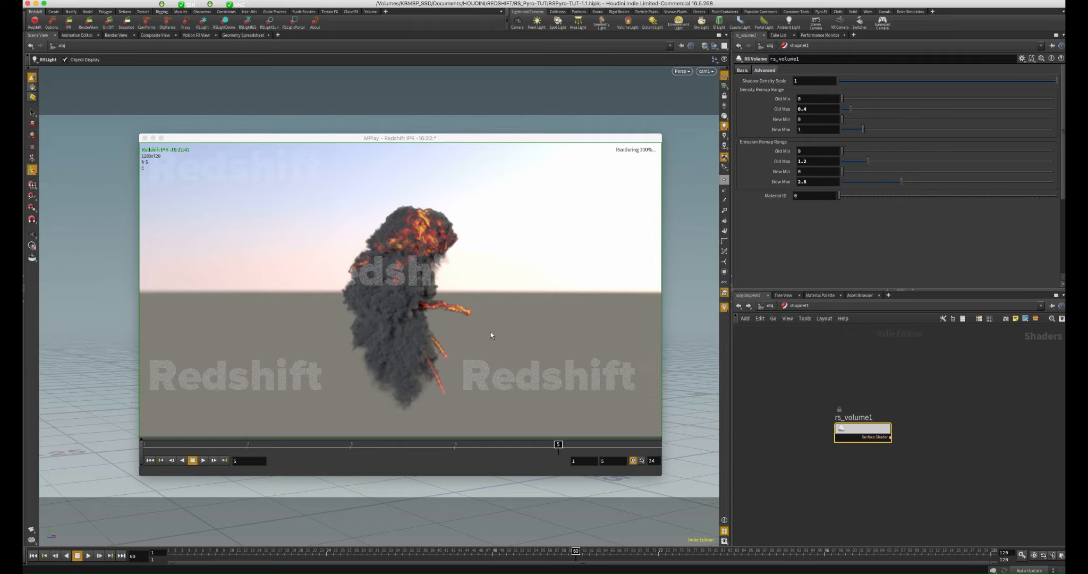
Step: Return to the object-level network, save the scene and close the IPR render window
click(770, 306)
click(780, 397)
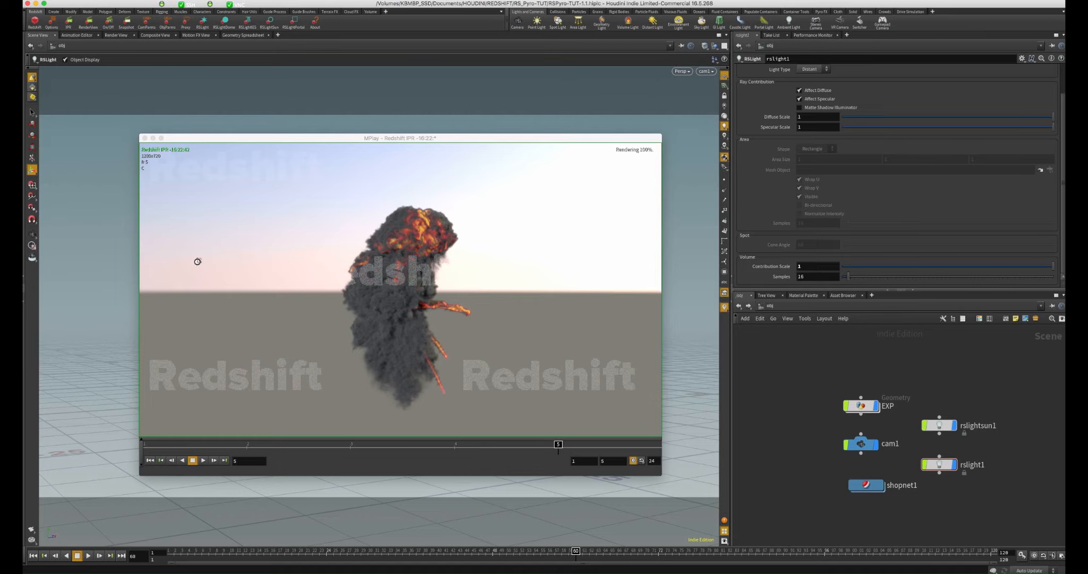
key(super+s)
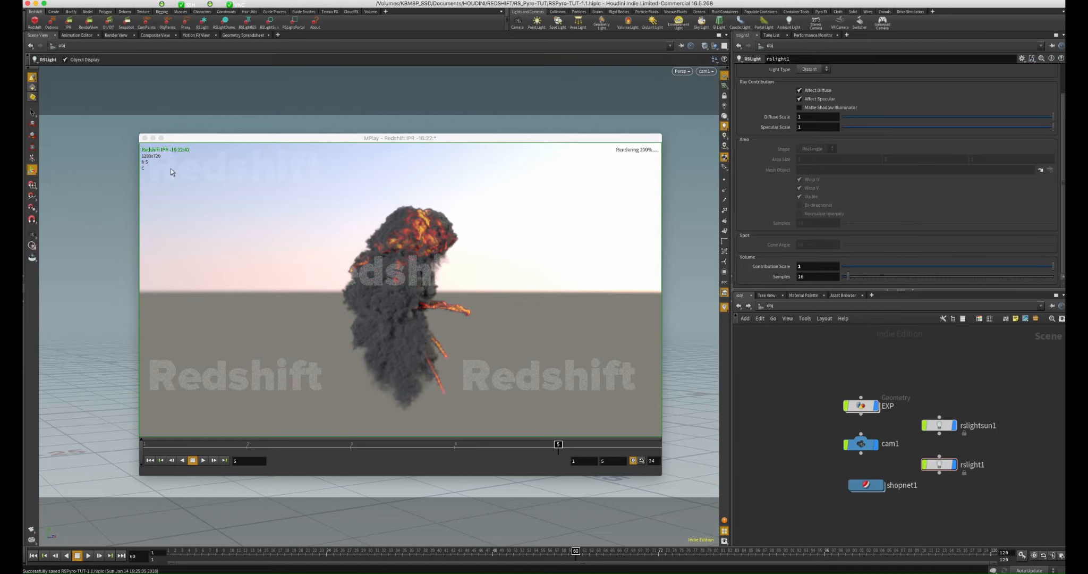
click(145, 138)
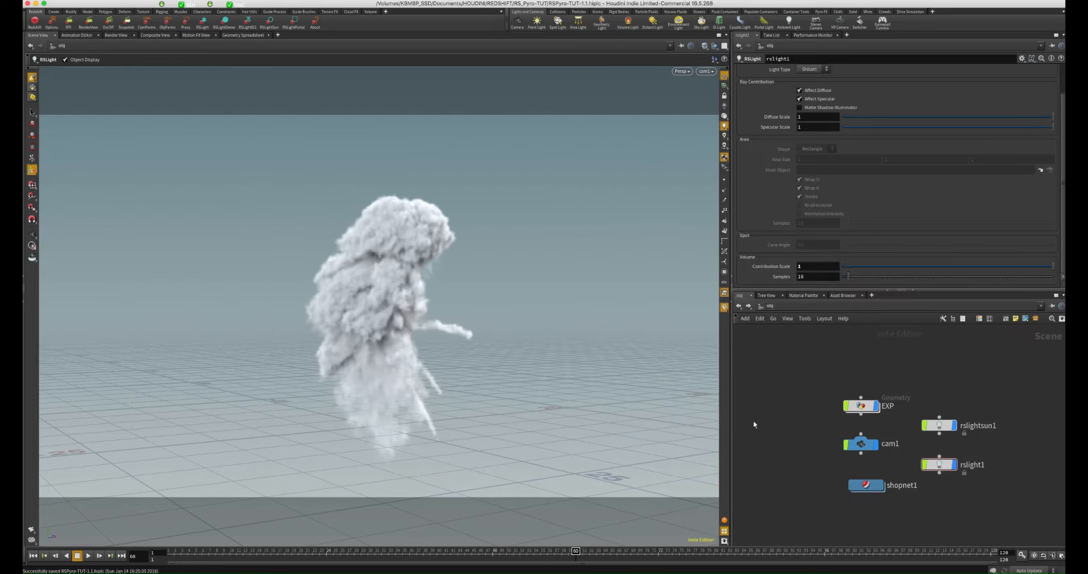
Step: Open the out network and set Redshift_ROP1's valid frame range to Render Frame Range
click(765, 306)
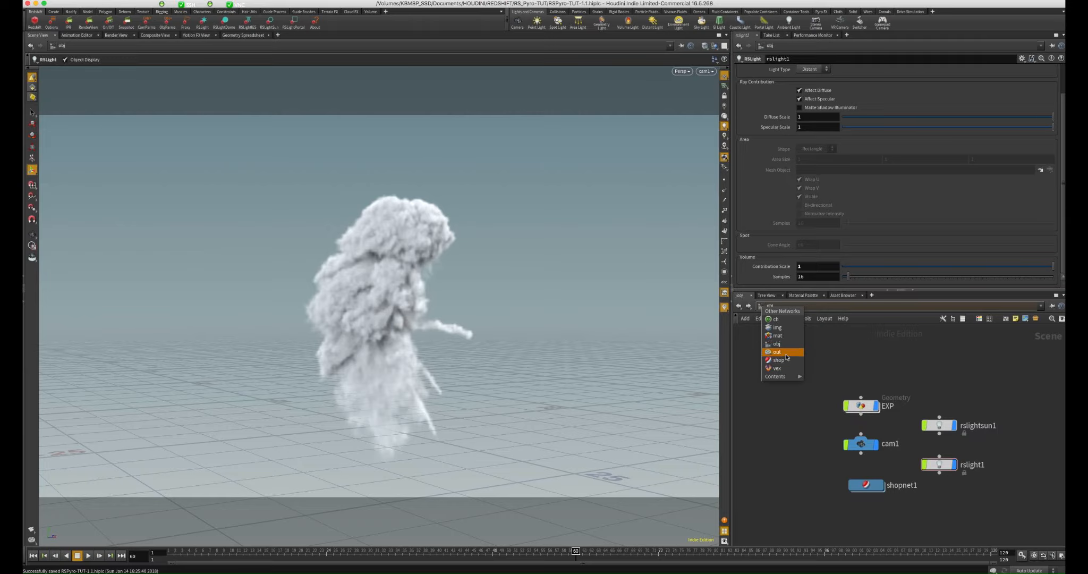
click(781, 353)
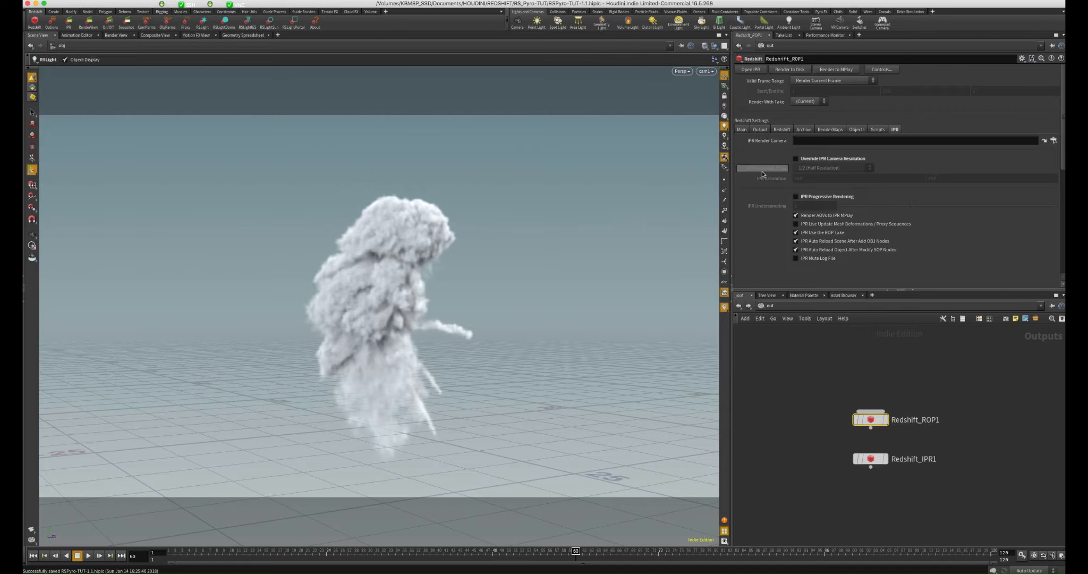
click(850, 81)
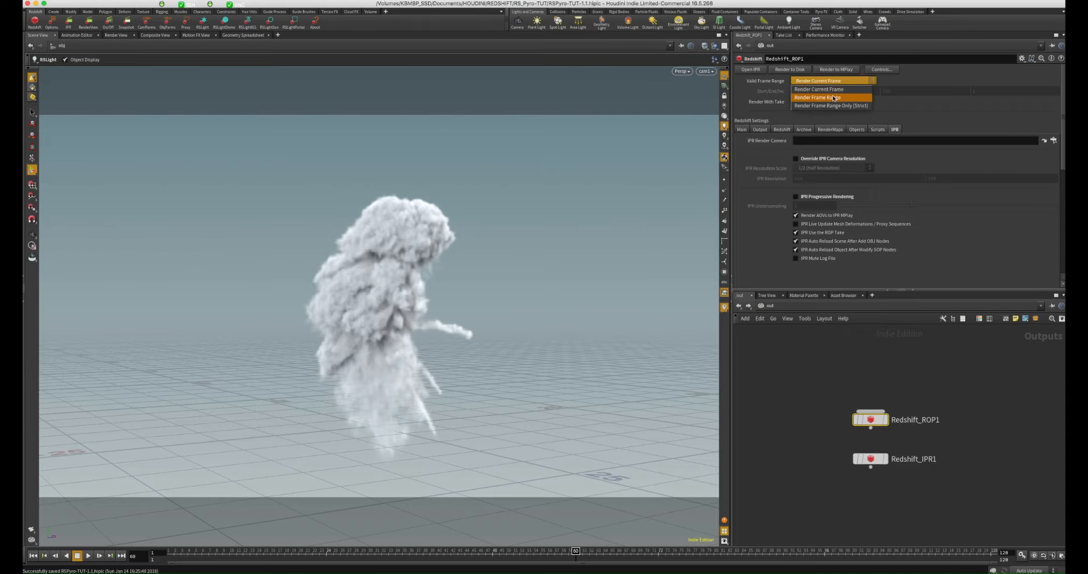
click(834, 98)
Step: Delete the channel on Redshift_ROP1's end frame and set the end frame to 72
right_click(897, 93)
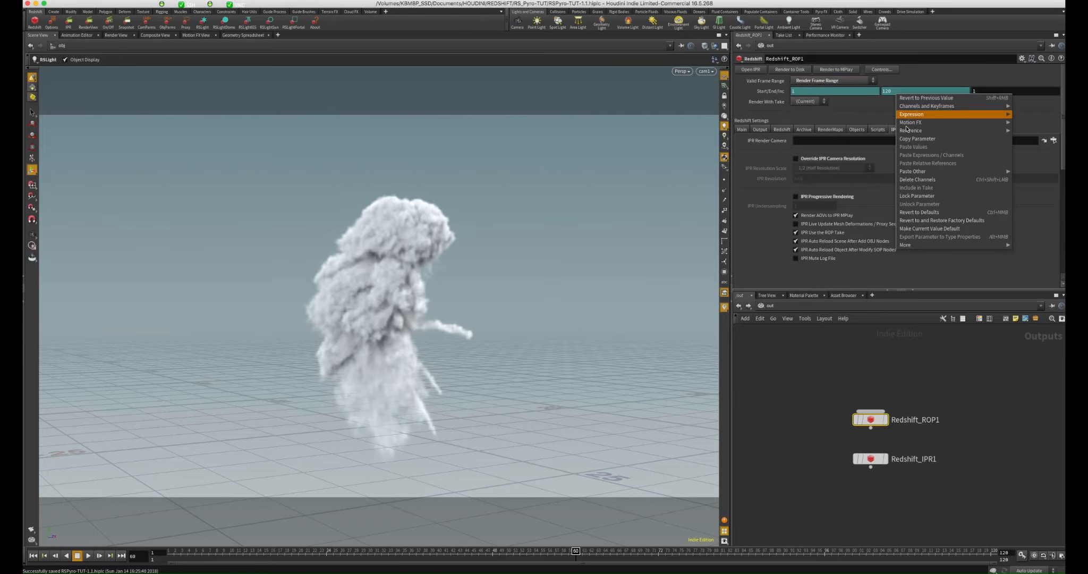
click(916, 180)
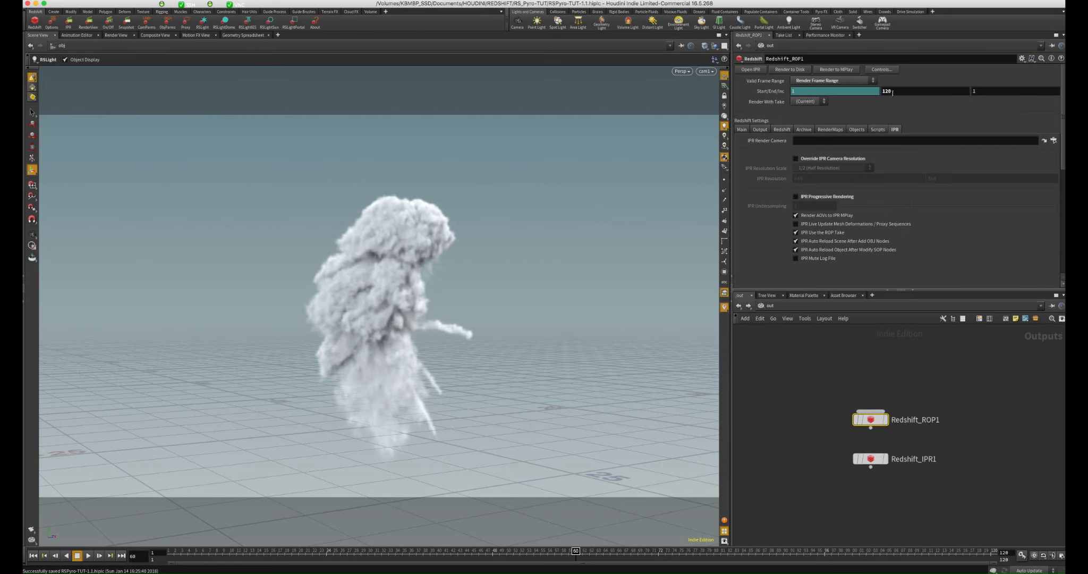
click(893, 92)
text(62)
key(Return)
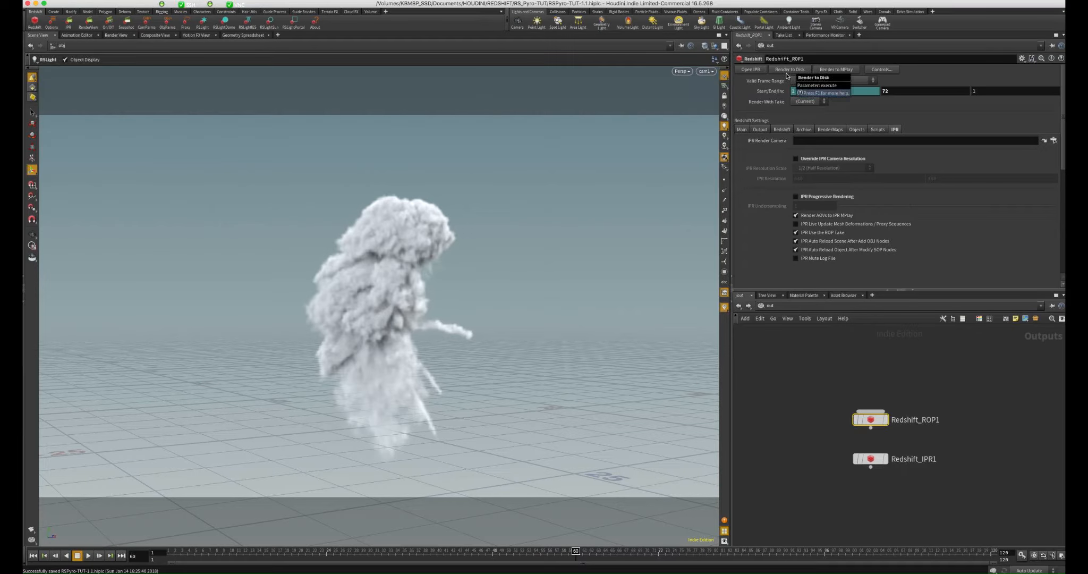
Step: Set Redshift_ROP1's common output file prefix to $JOB/render/$OS.$F4.exr
click(760, 130)
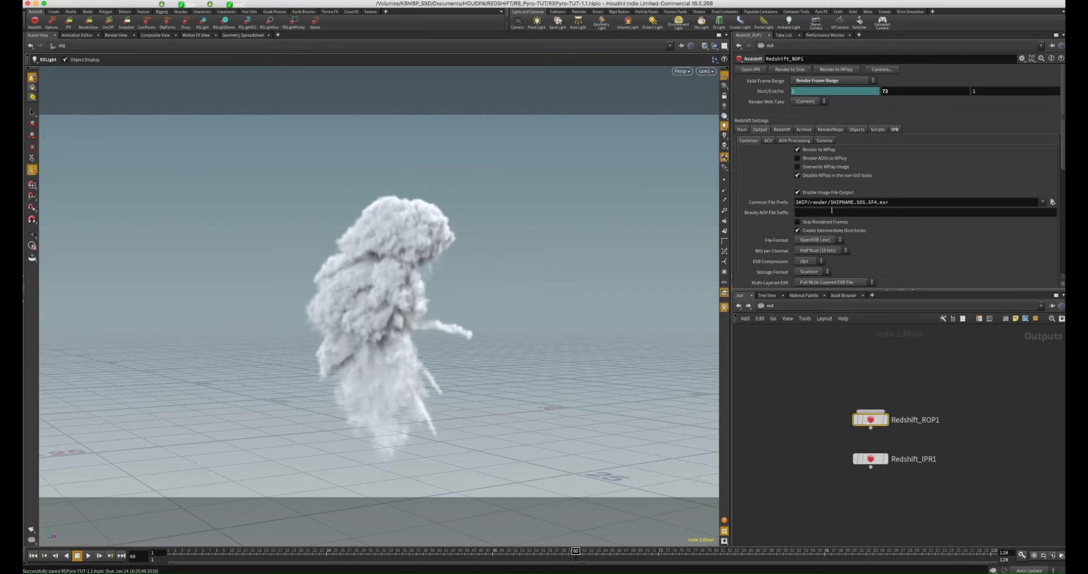
click(808, 202)
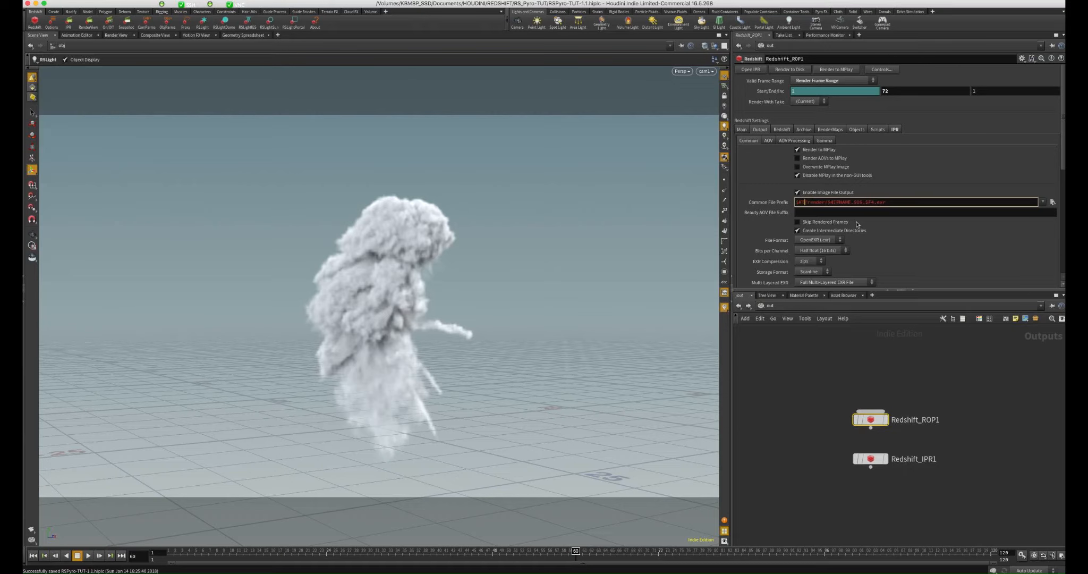
key(BackSpace)
text(JOB)
click(799, 390)
click(857, 203)
key(BackSpace)
key(BackSpace)
key(BackSpace)
key(BackSpace)
key(BackSpace)
key(BackSpace)
key(BackSpace)
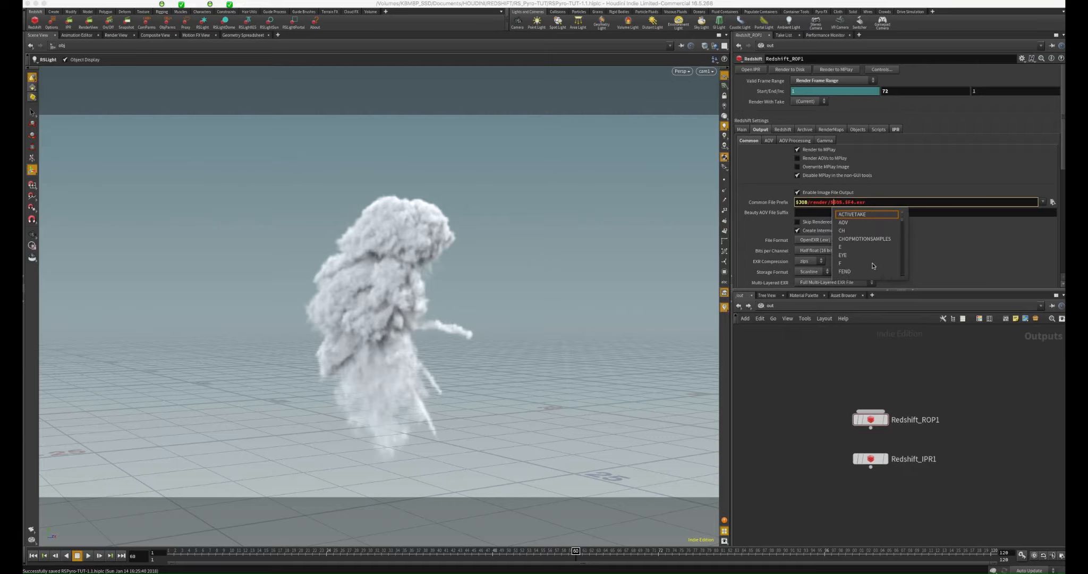
click(812, 374)
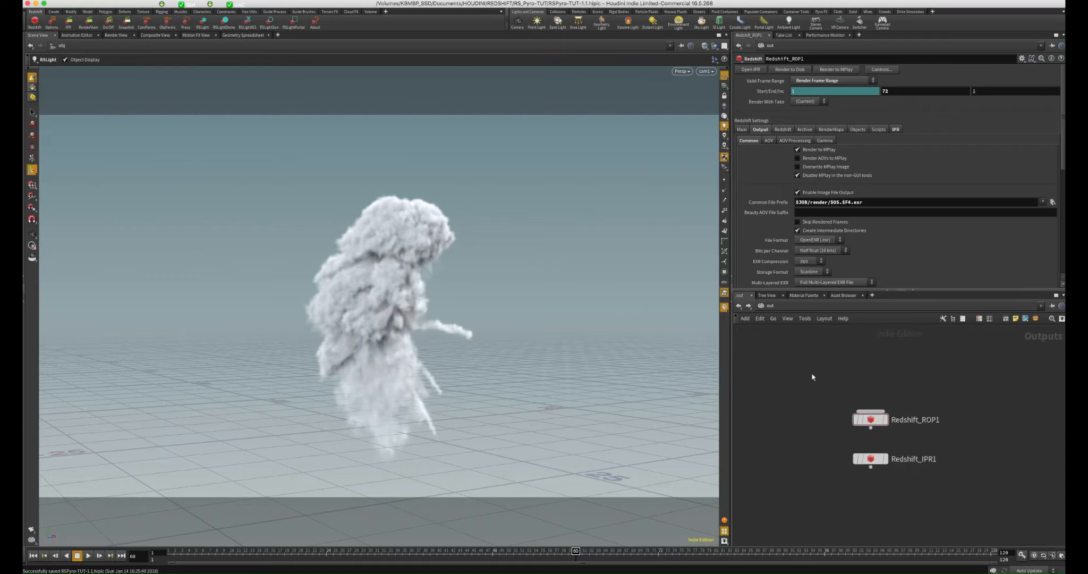
Step: Render the frame range to disk and review the sequence by playing and scrubbing it, closing the MPlay window at the end
click(786, 72)
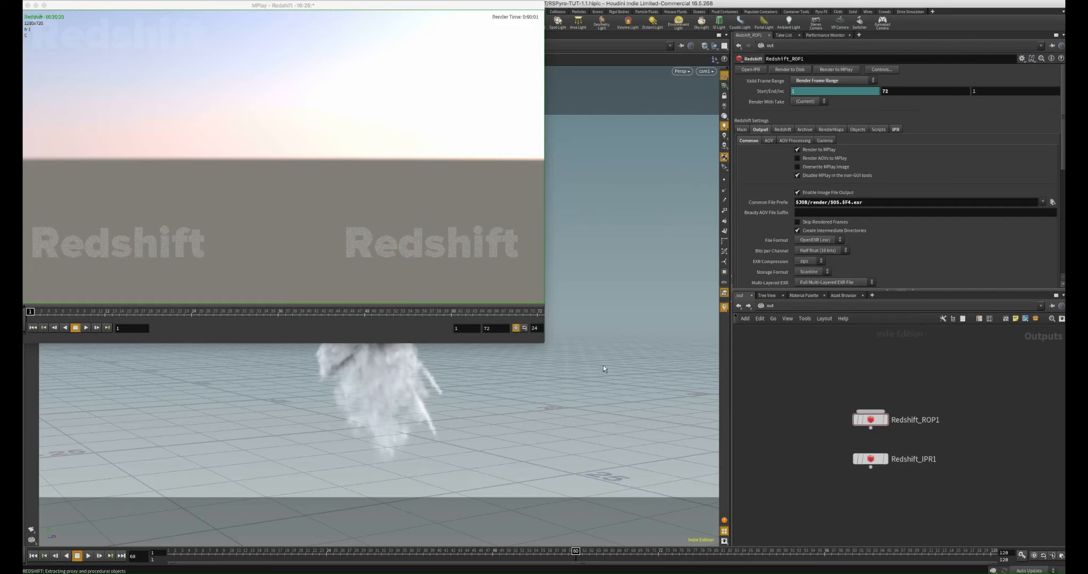
click(407, 229)
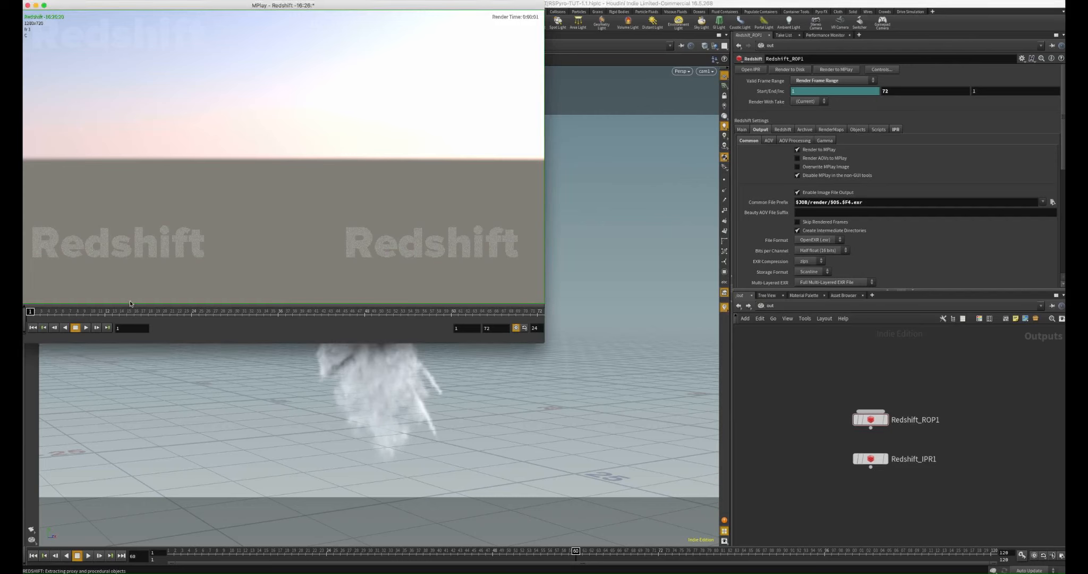
click(87, 328)
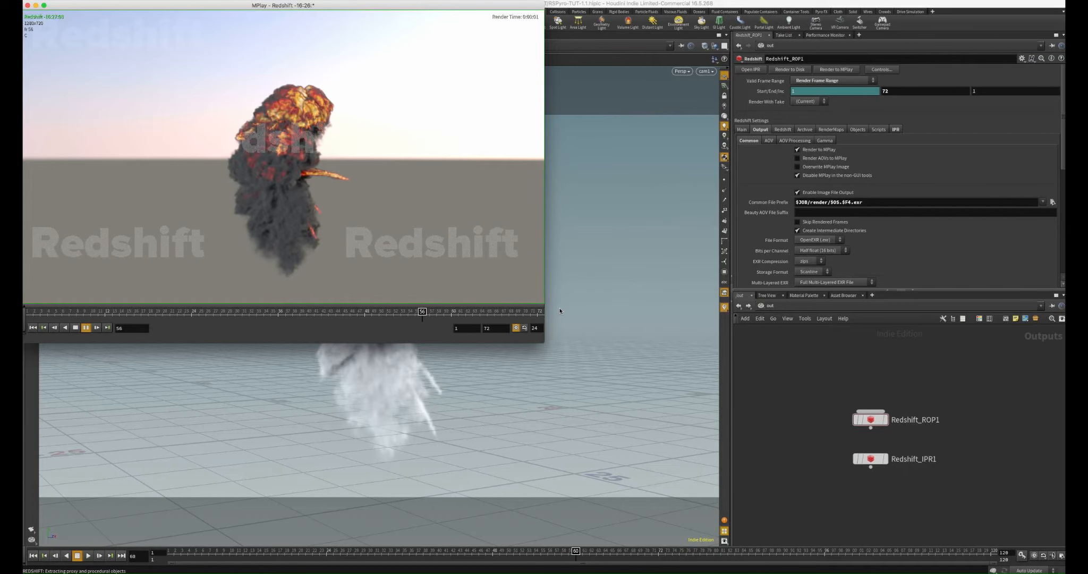
click(75, 327)
click(438, 312)
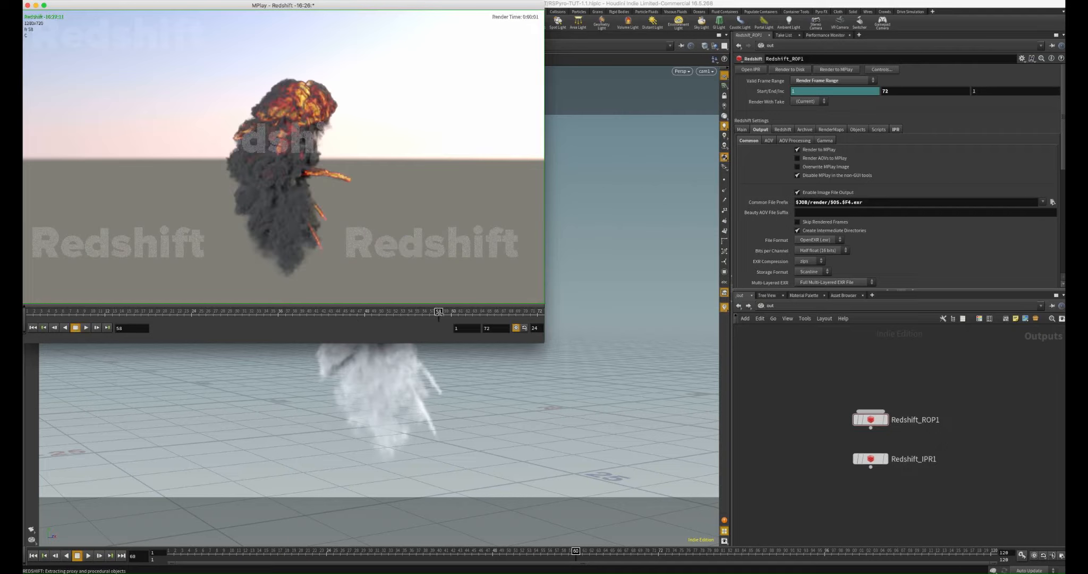
drag(439, 314, 472, 312)
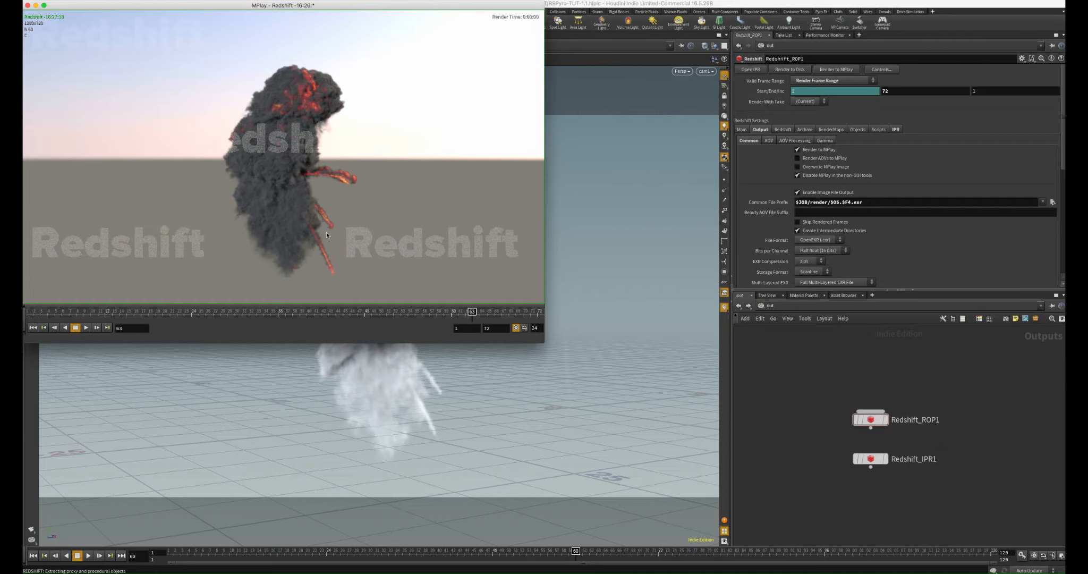
click(28, 5)
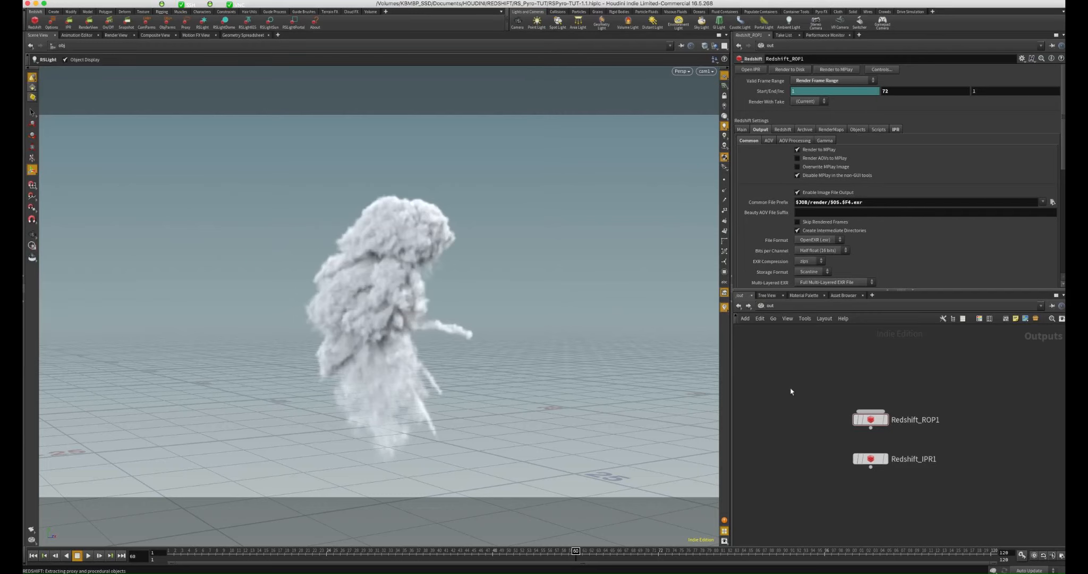
Step: Set Redshift_ROP1's valid frame range to Render Current Frame and start an IPR render
click(817, 80)
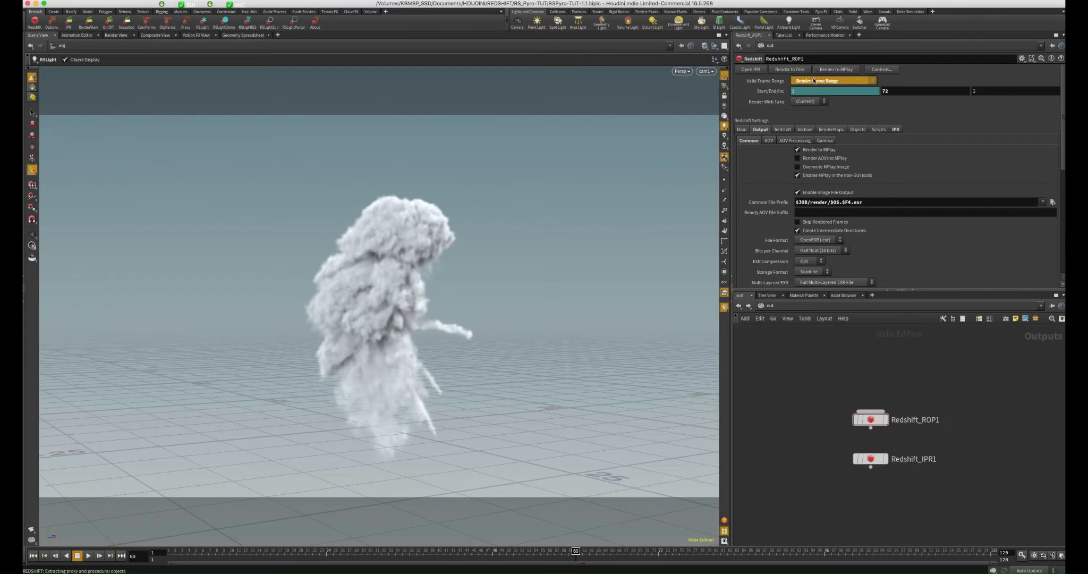
click(819, 89)
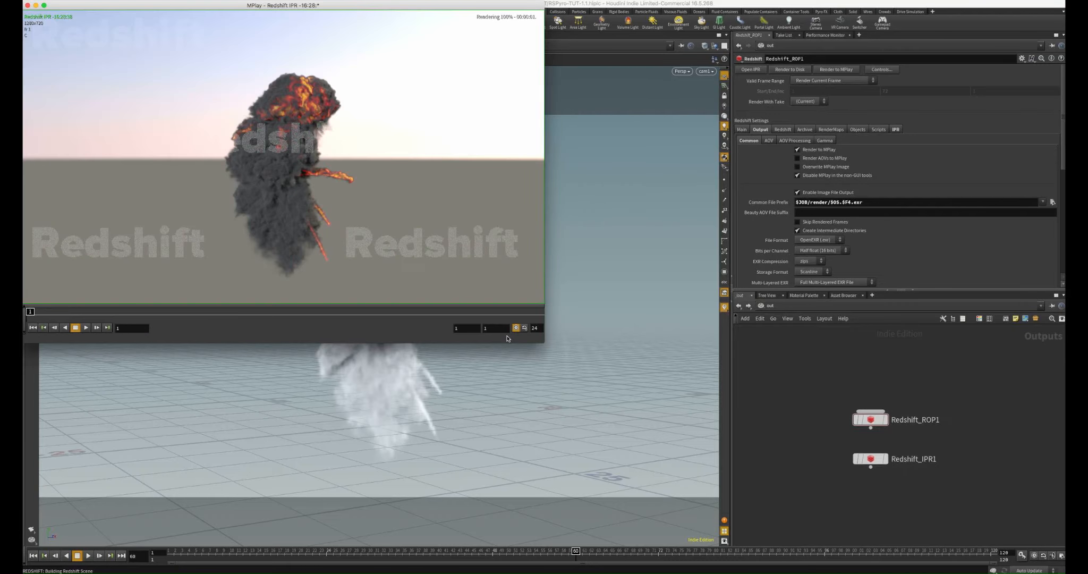
click(826, 458)
Step: Change the common output file prefix to $JOB/render/2/$OS.$F4.exr and save the scene
click(826, 202)
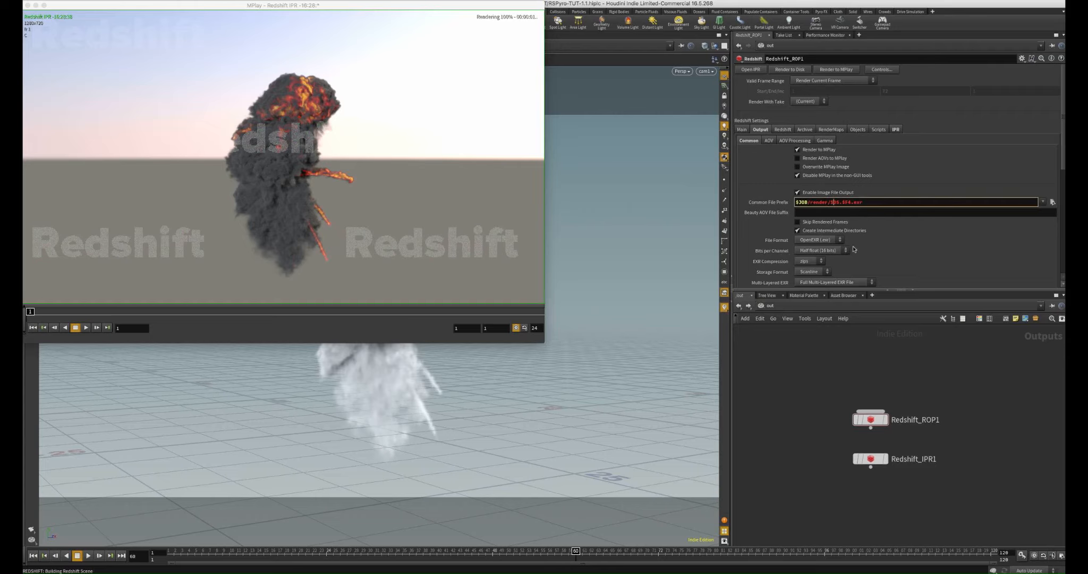
text(2/)
key(Return)
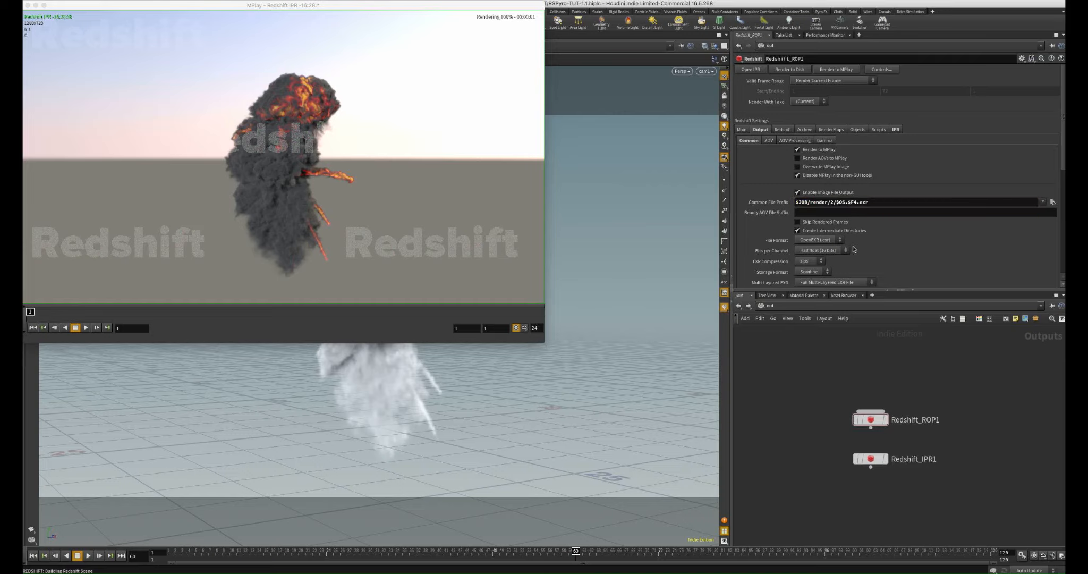
key(super+s)
Step: Set the primary GI engine in Redshift_ROP1's Global Illumination settings to Brute Force
click(772, 308)
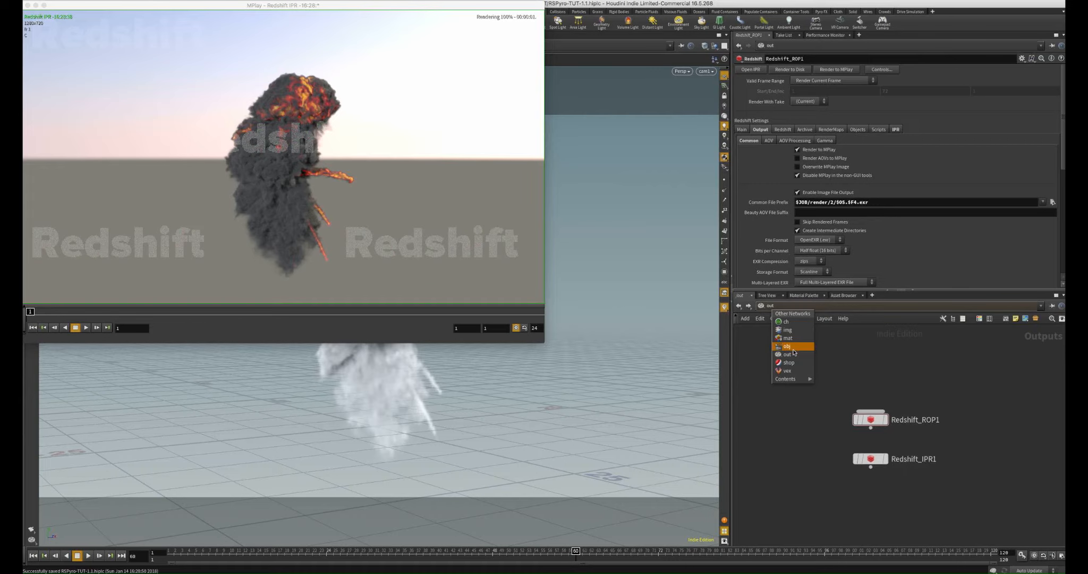
click(861, 383)
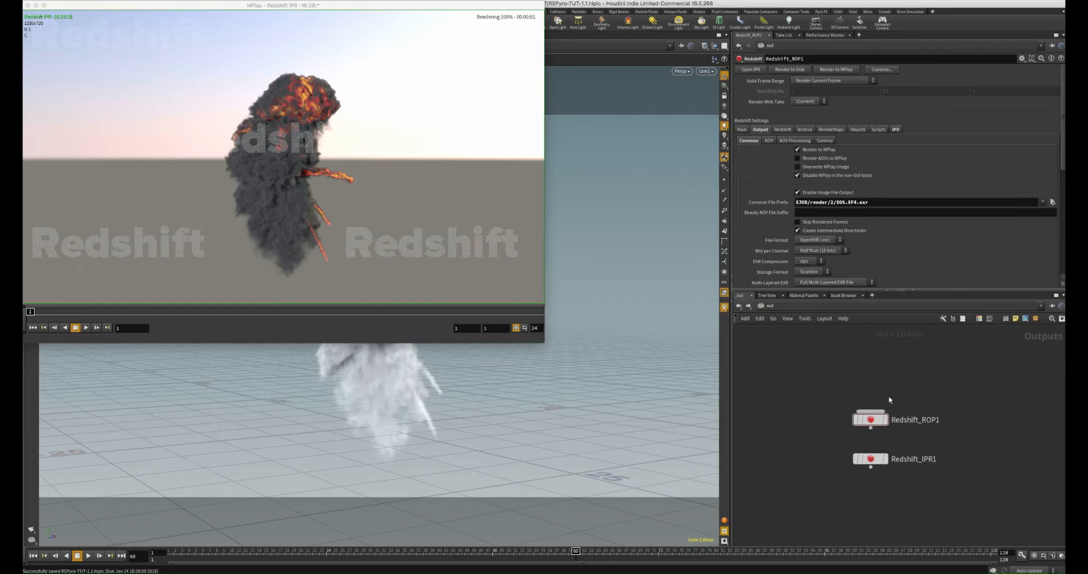
click(869, 419)
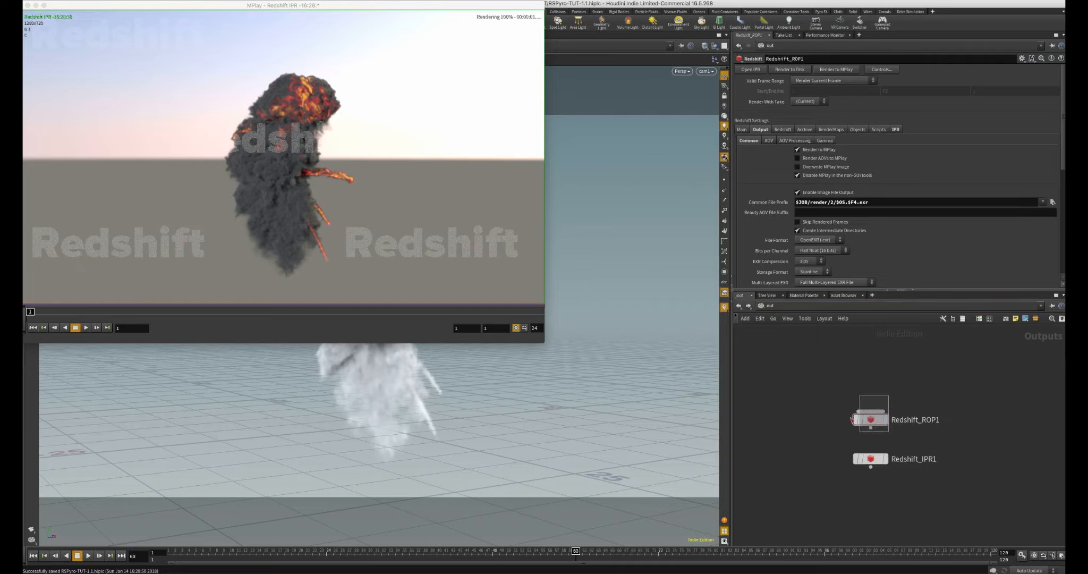
click(783, 130)
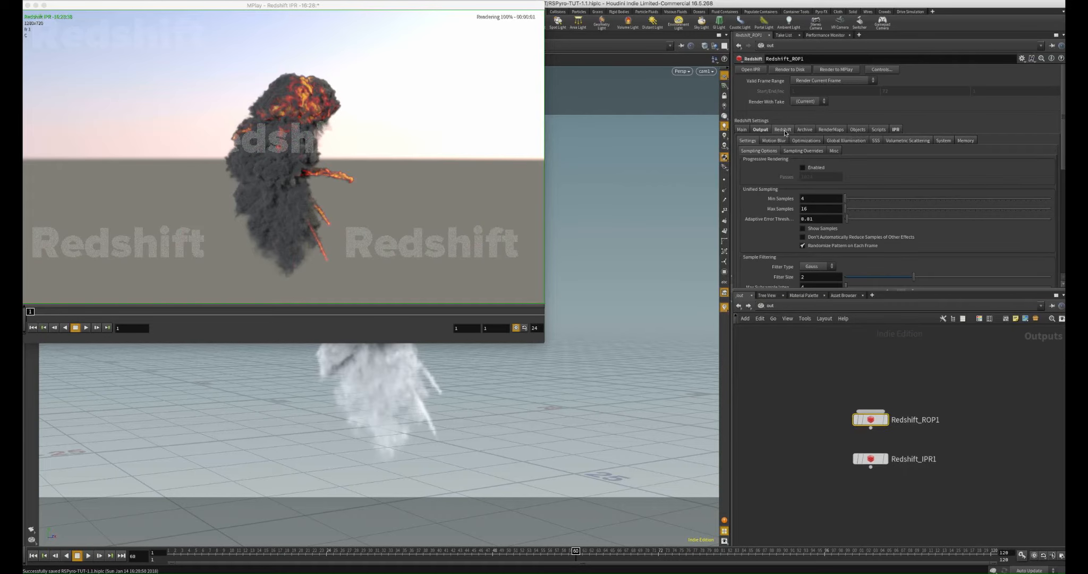
click(851, 141)
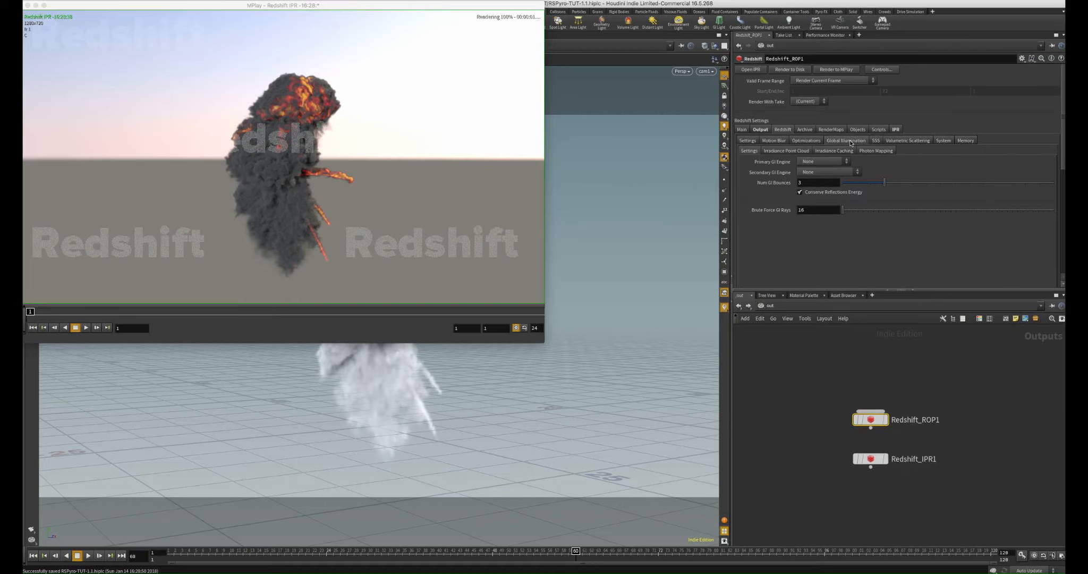
click(818, 162)
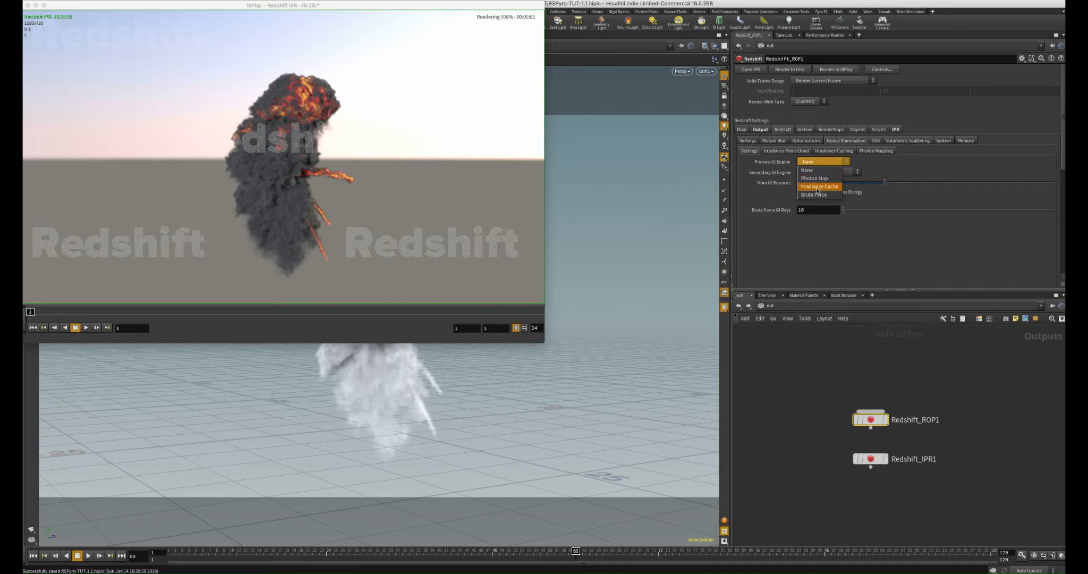
click(814, 195)
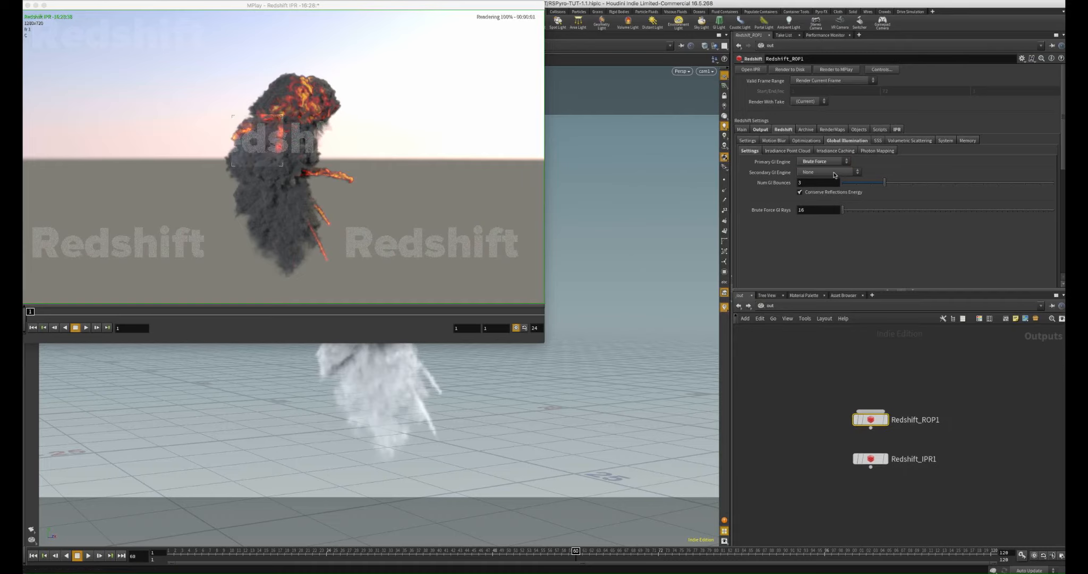
Step: Set the secondary GI engine to Irradiance Point Cloud and the Brute Force GI Rays to 256
click(834, 173)
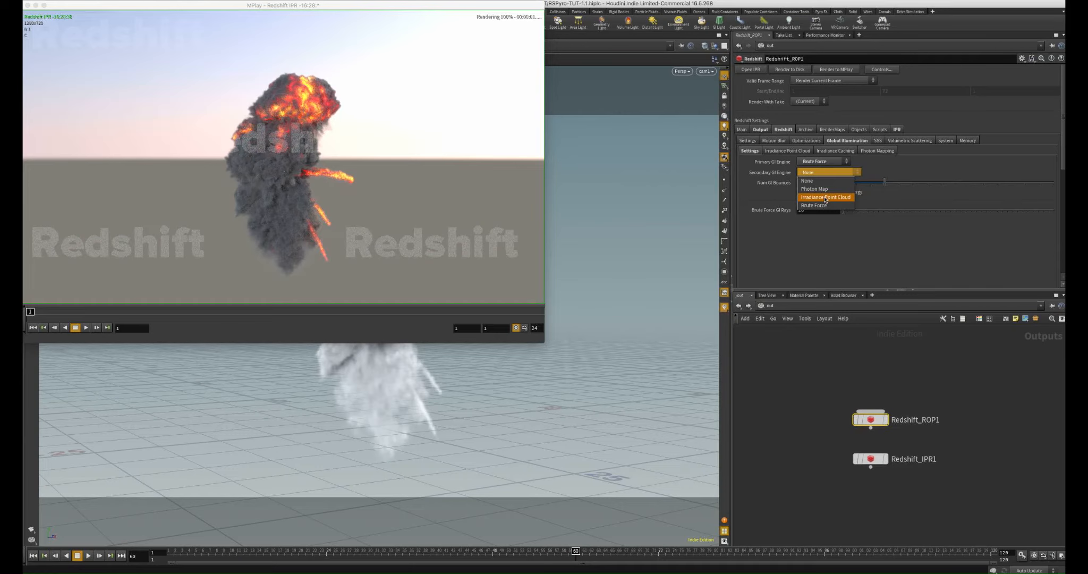
click(825, 198)
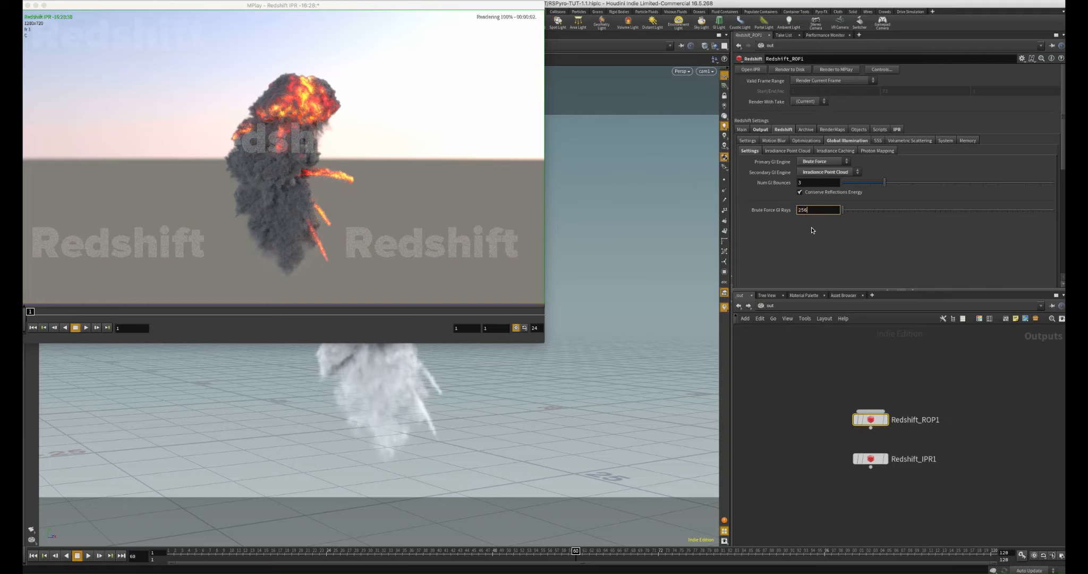
key(Return)
drag(352, 7, 382, 42)
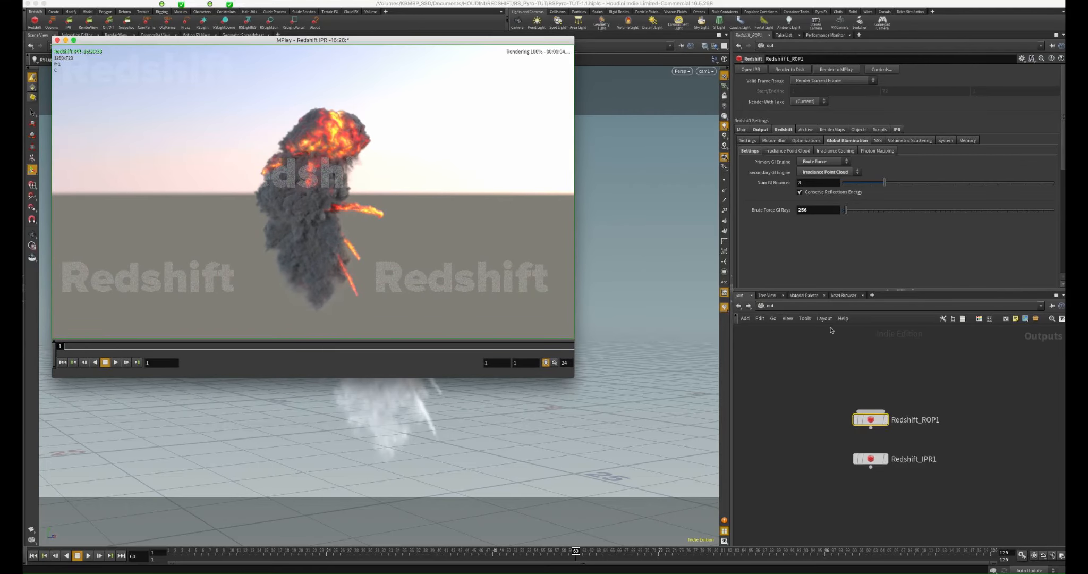
Step: Try Photon Map and Irradiance Cache as the primary GI engine in the IPR, and restore Brute Force
click(816, 163)
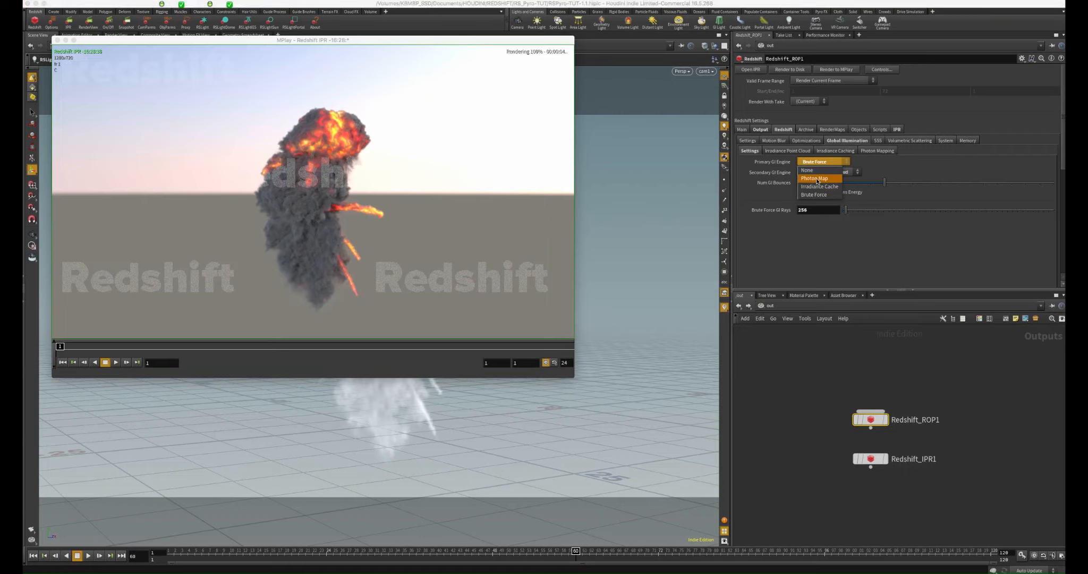
click(814, 179)
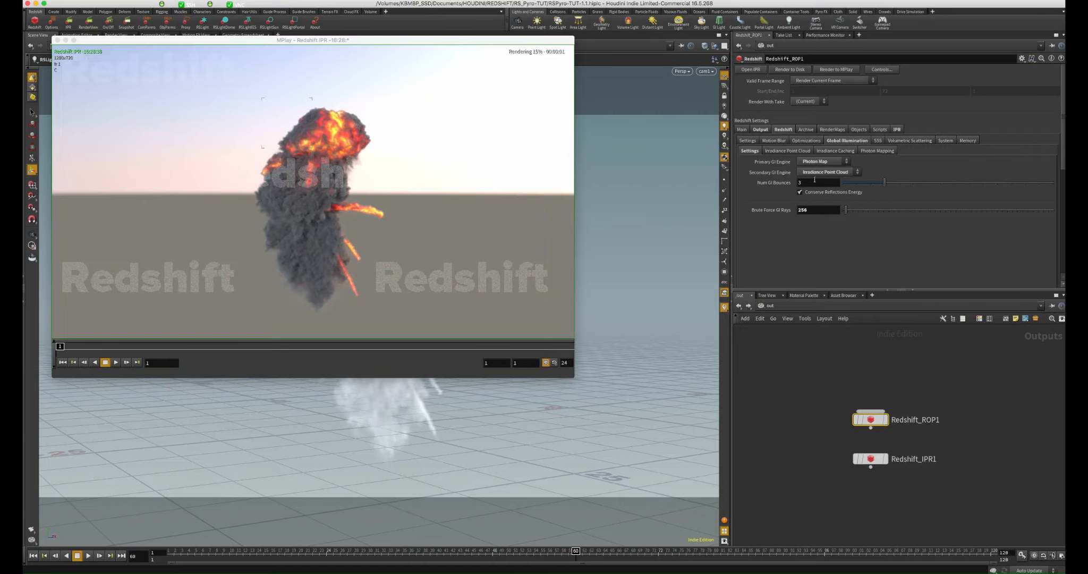
click(822, 162)
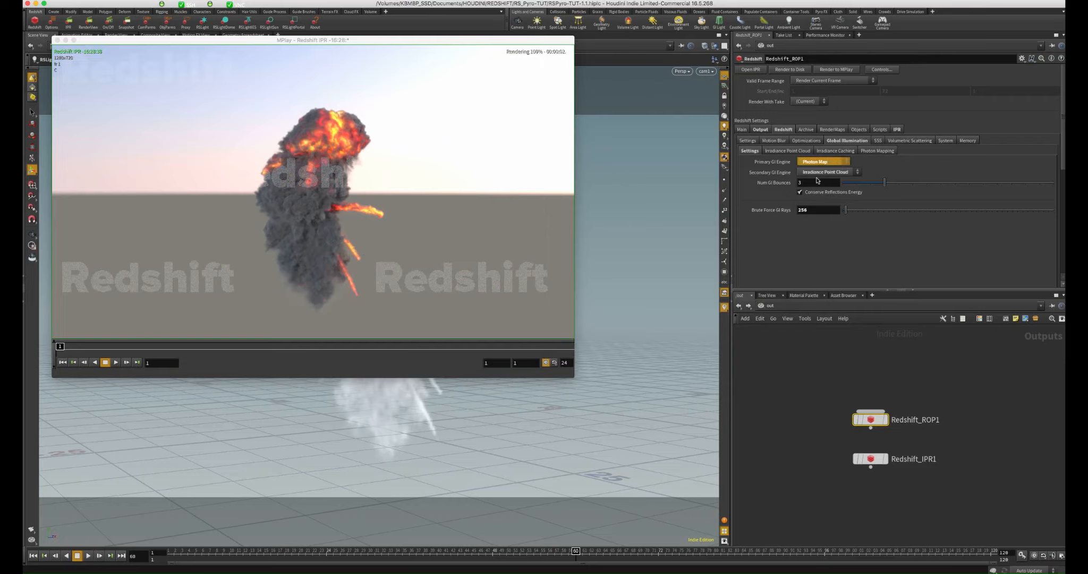
click(814, 187)
click(484, 191)
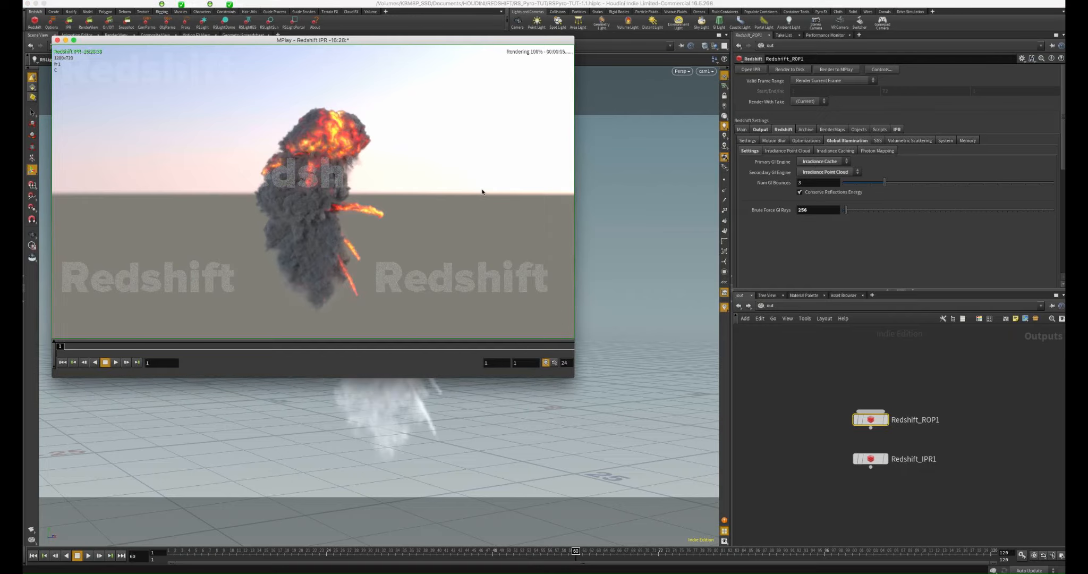
click(821, 161)
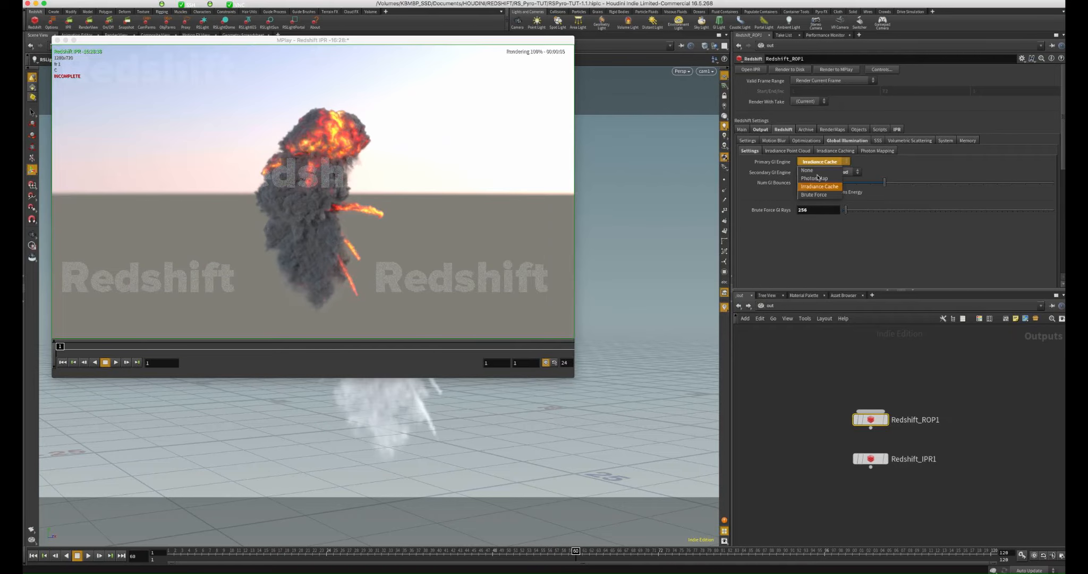
click(818, 179)
click(820, 162)
click(815, 195)
click(479, 230)
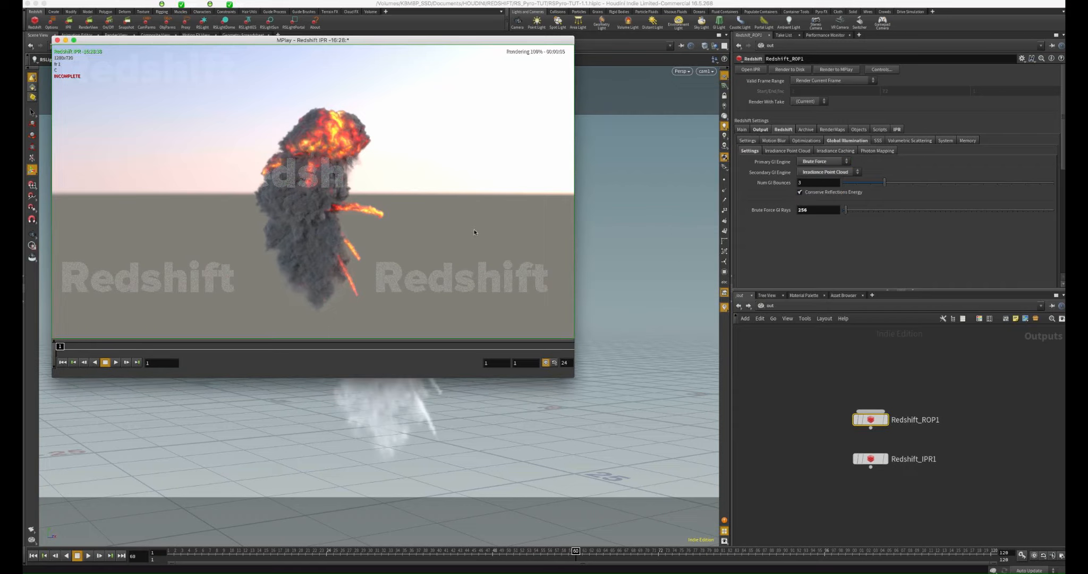
Step: Restart the IPR render with the current GI settings and inspect the new frame on the MPlay timeline
click(68, 22)
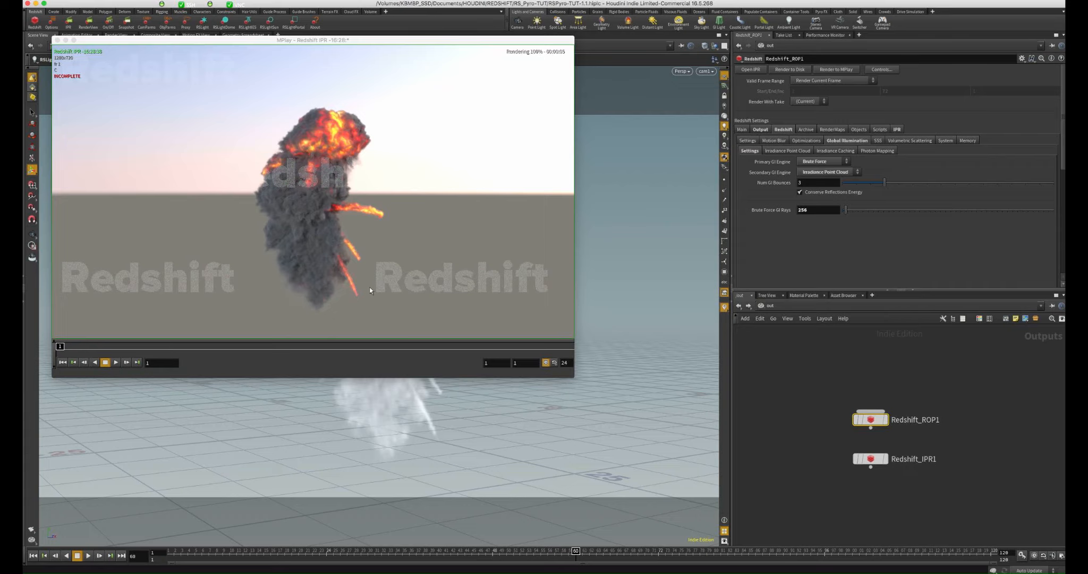
click(431, 359)
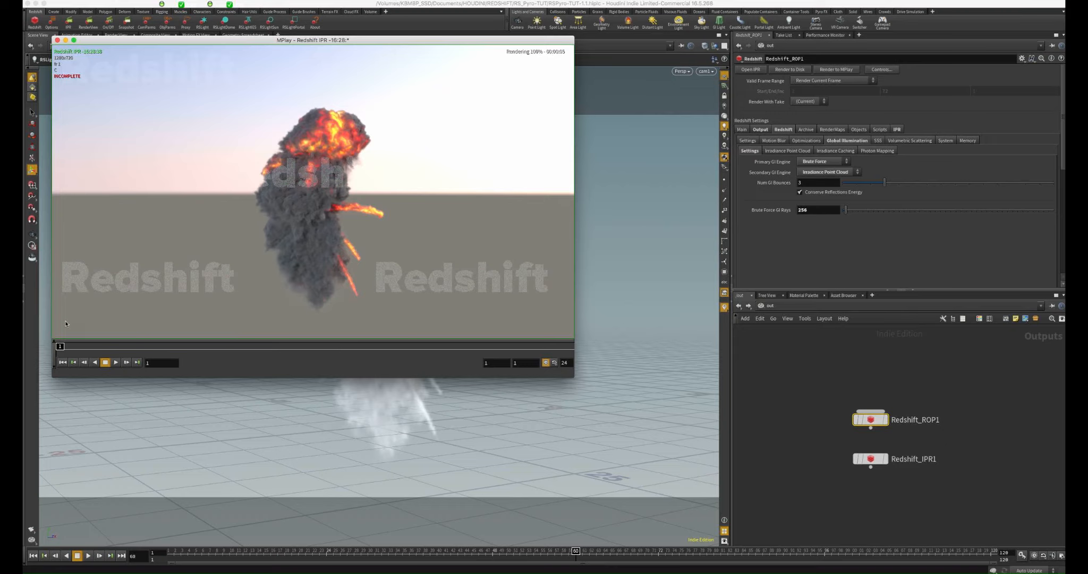
click(68, 22)
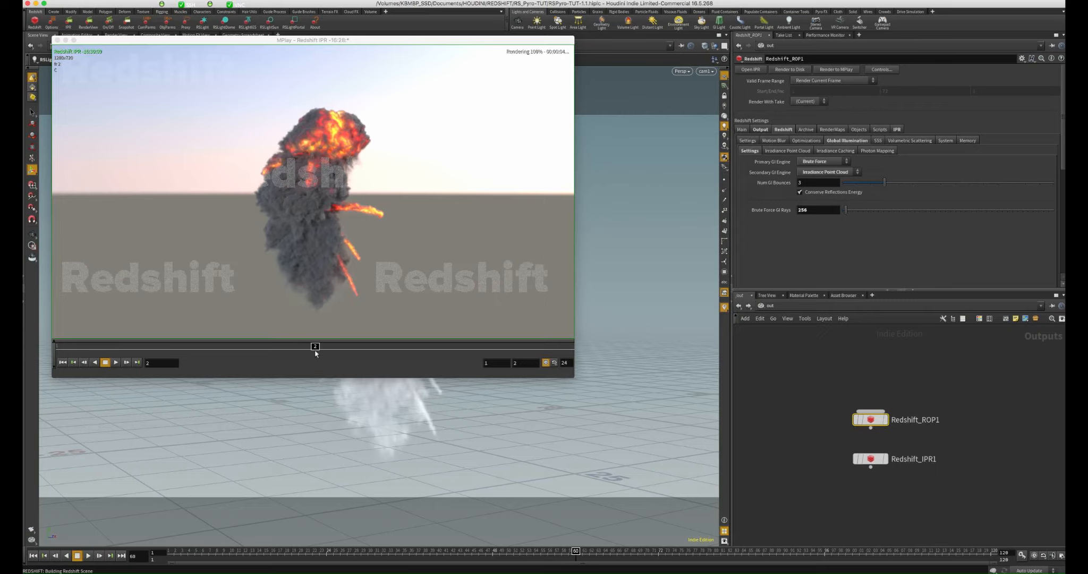
drag(315, 353, 406, 352)
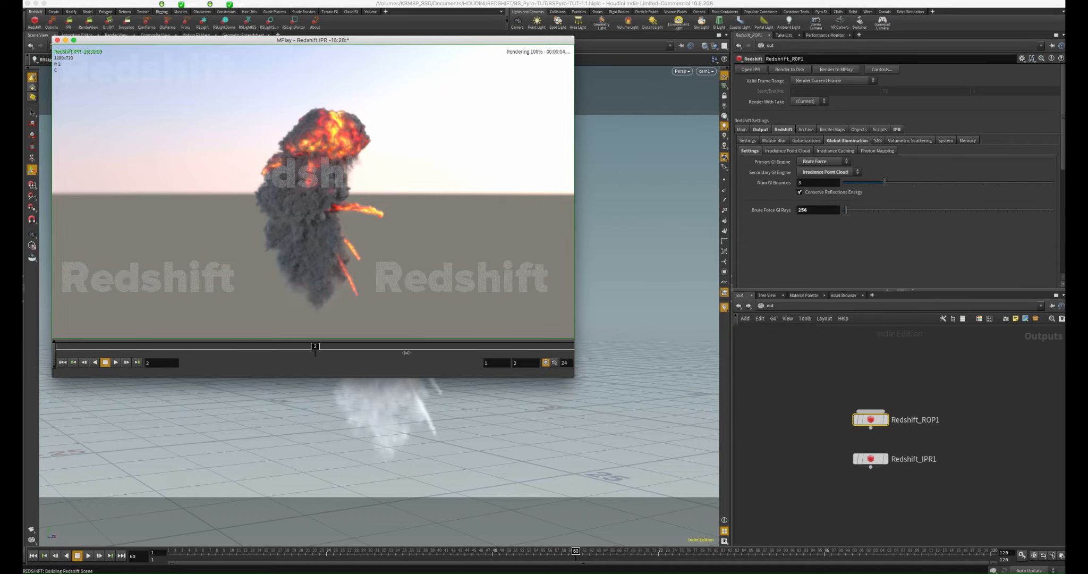
click(811, 261)
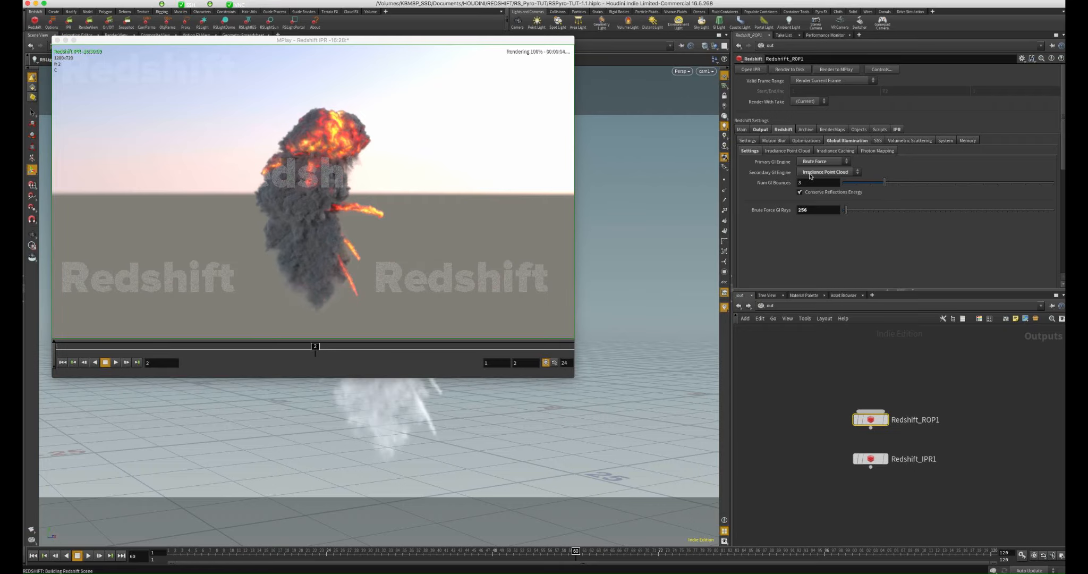
Step: Save the scene and open the rs_volume1 shader inside the object-level shopnet1 network
click(804, 373)
key(ctrl+s)
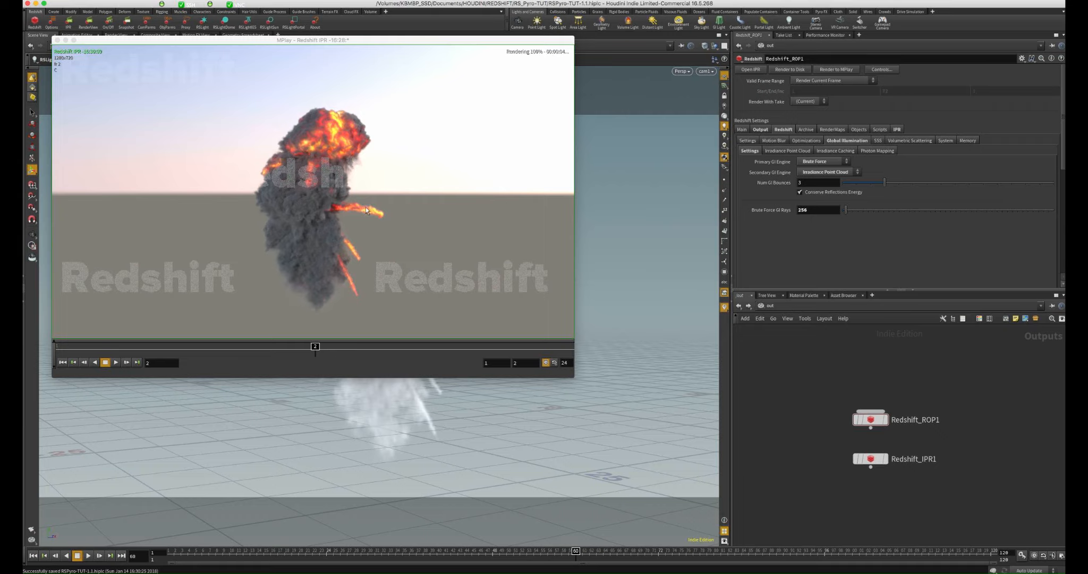
click(762, 306)
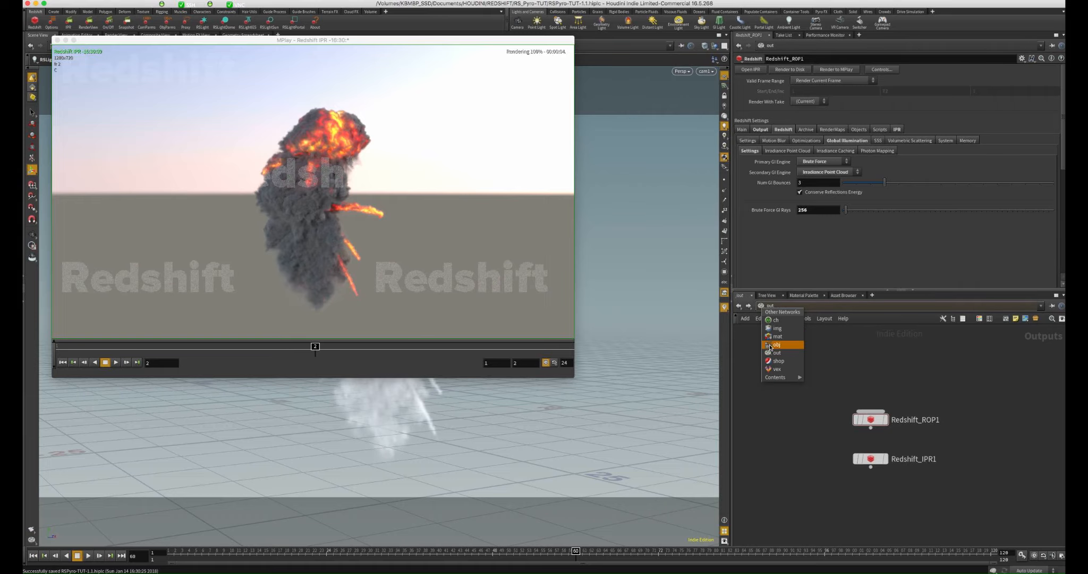
click(774, 345)
click(942, 466)
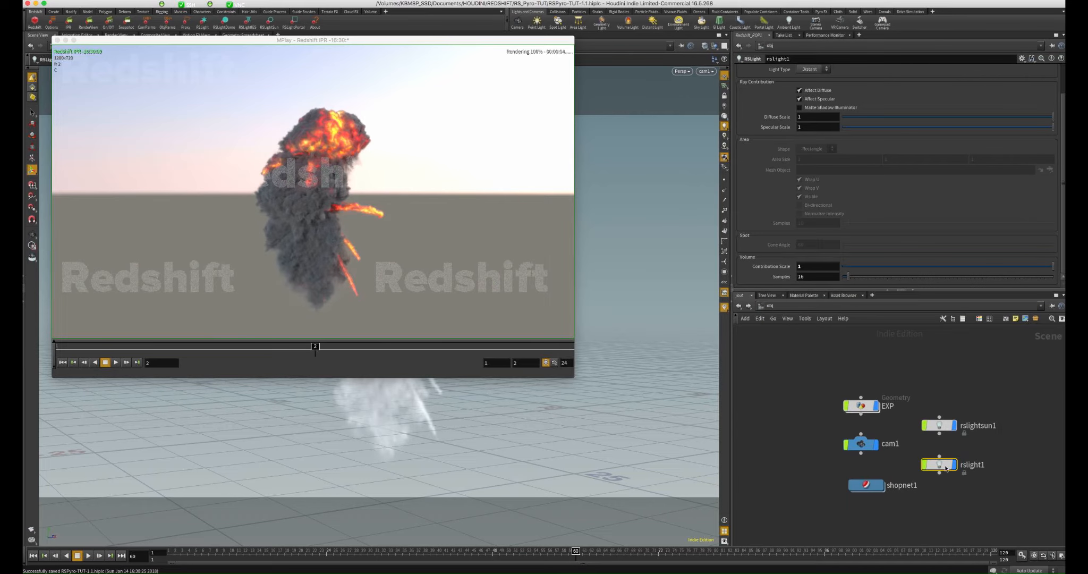
click(861, 484)
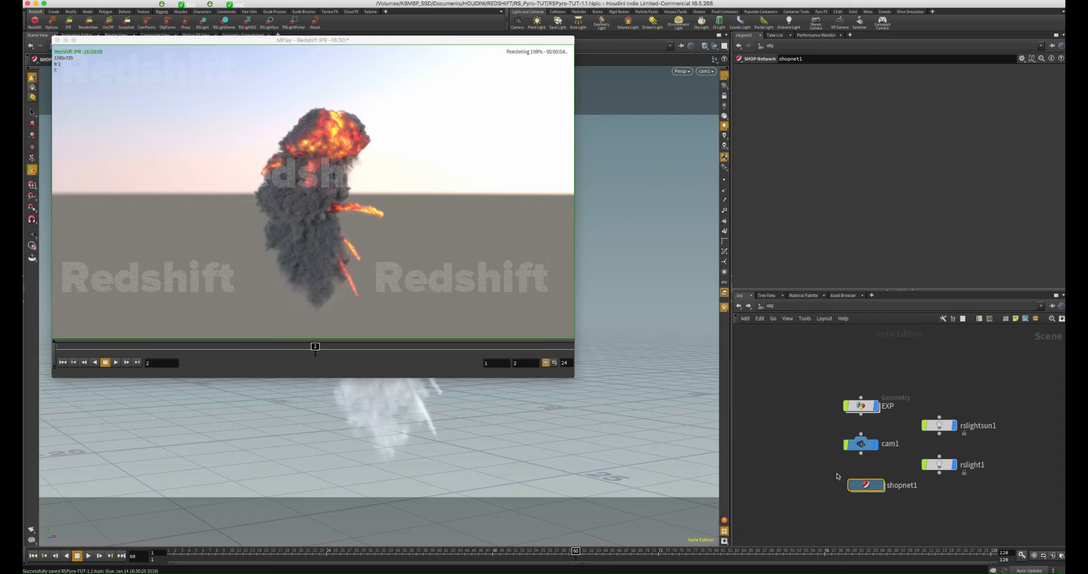
key(i)
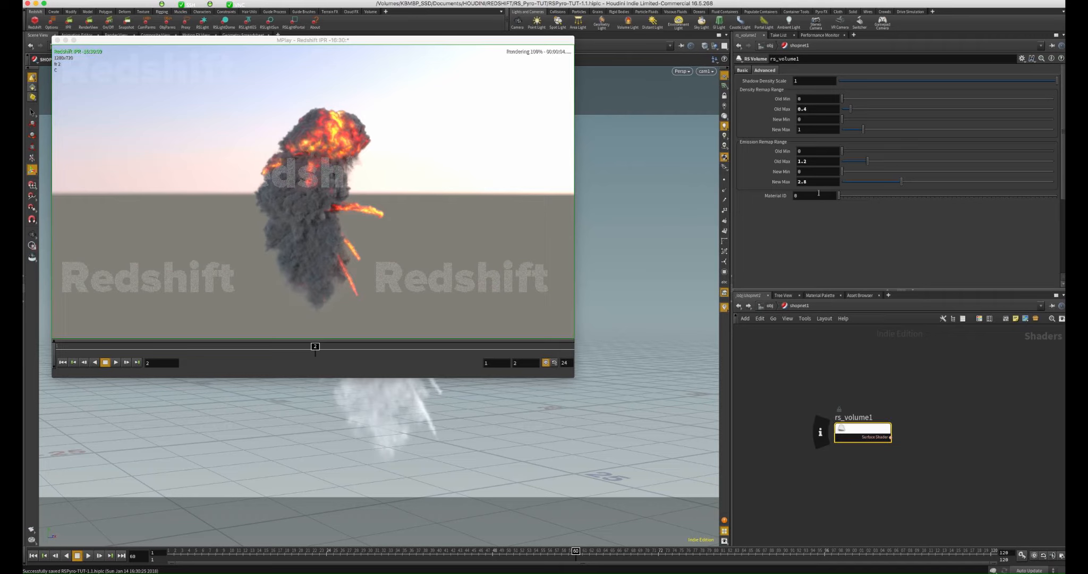
click(743, 70)
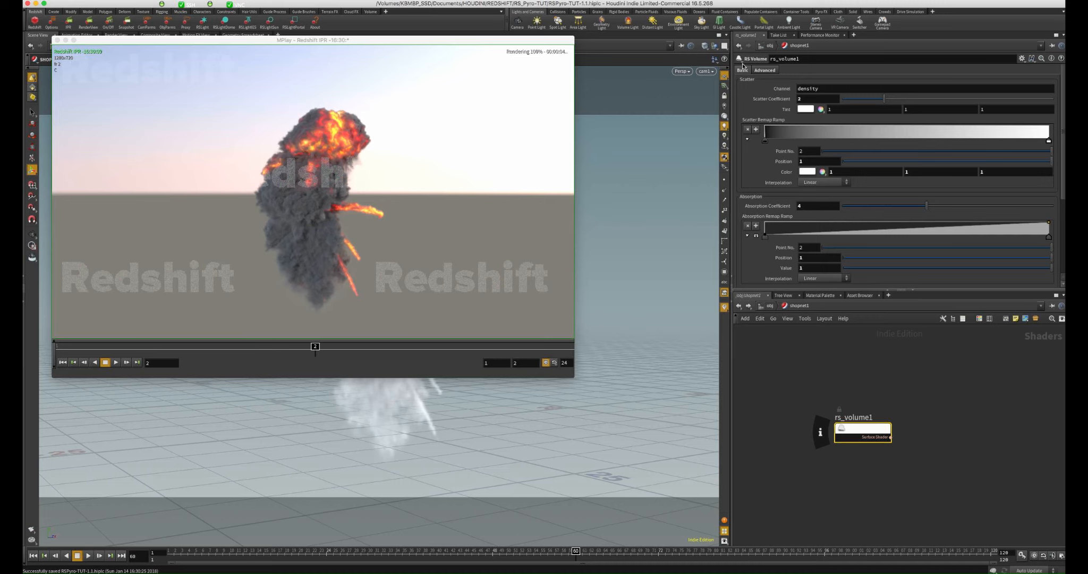
click(738, 46)
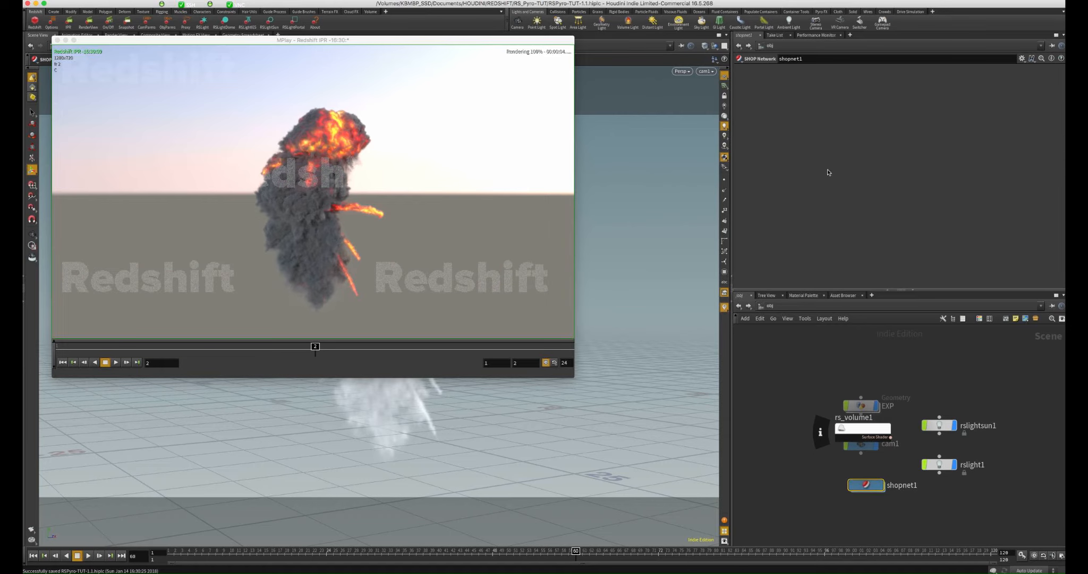
double_click(865, 484)
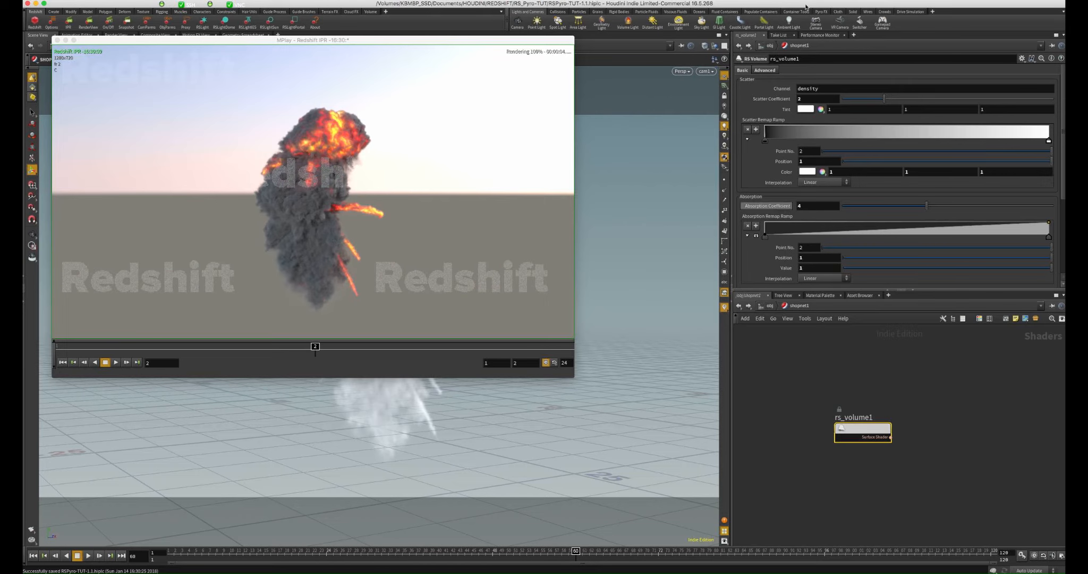
Step: Try a New Max of 5.6 in rs_volume1's Emission Remap Range and restore it to 2.8
click(767, 70)
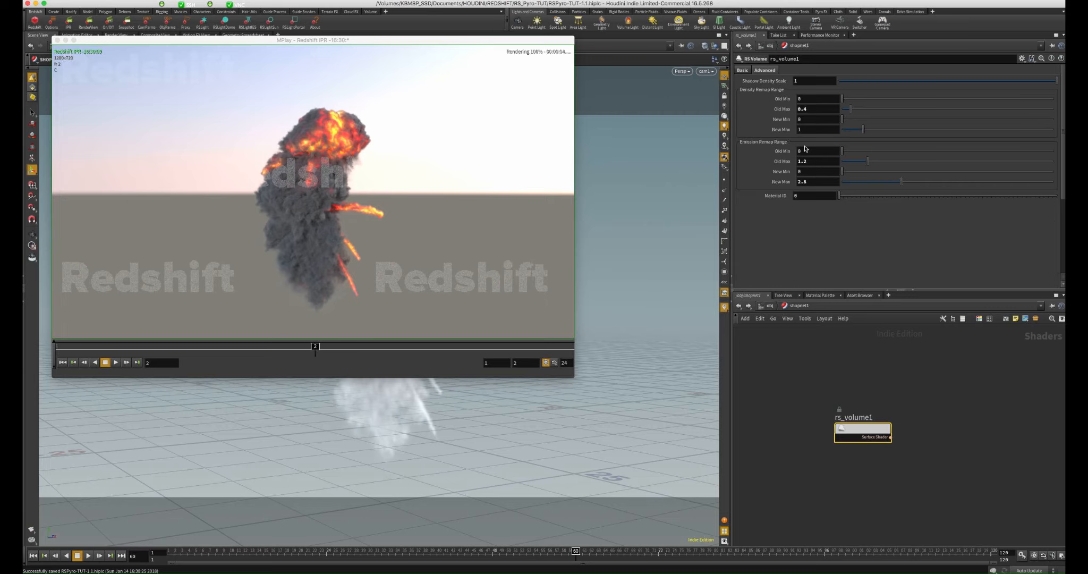
click(810, 182)
text(5.6)
key(Return)
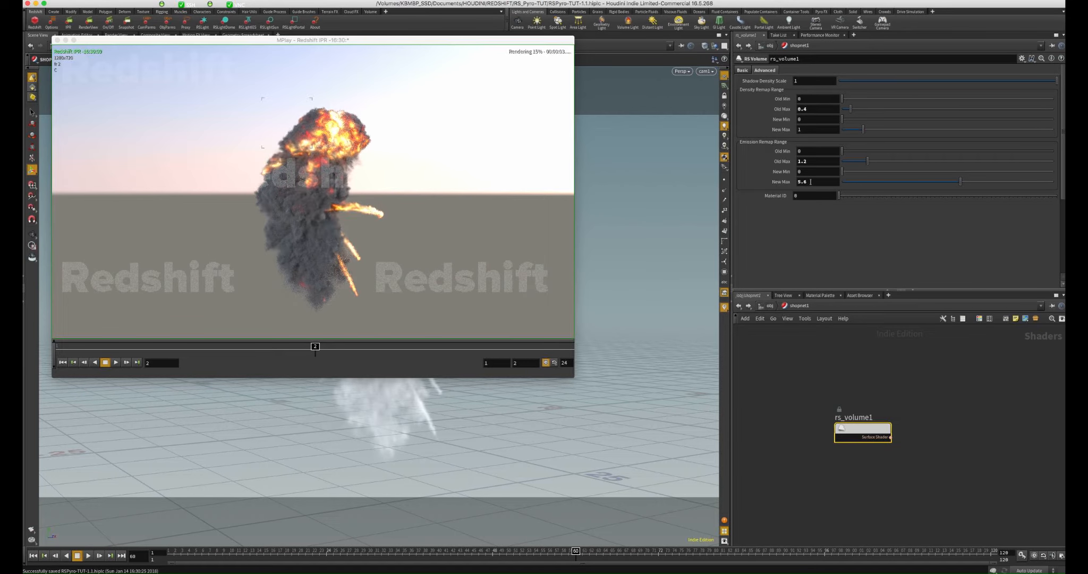
click(810, 182)
text(2.8)
key(Return)
Step: Try a New Max of 2 in rs_volume1's Density Remap Range and undo the change
click(810, 130)
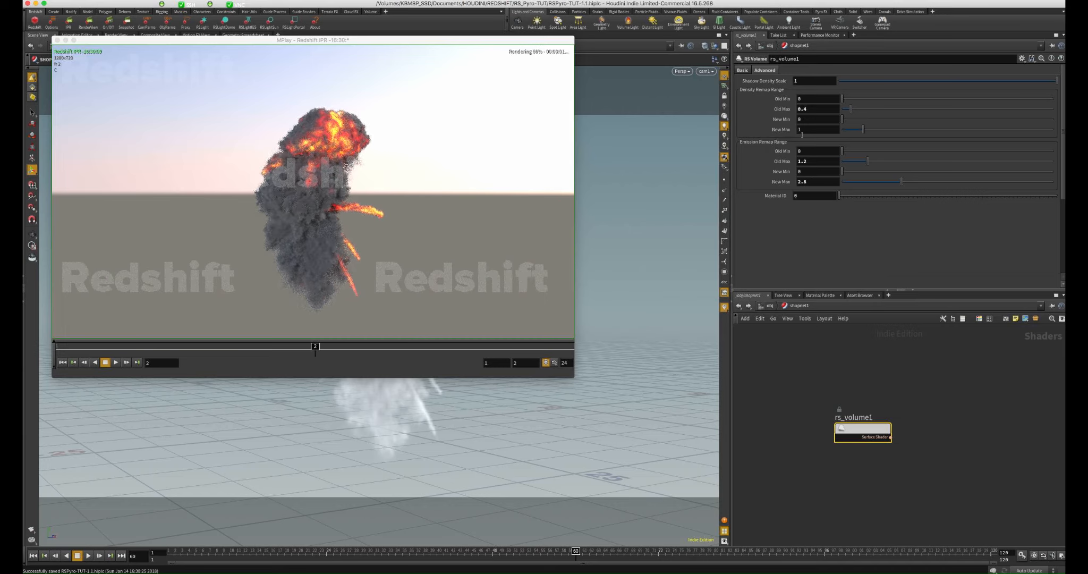
click(811, 133)
text(2)
key(Return)
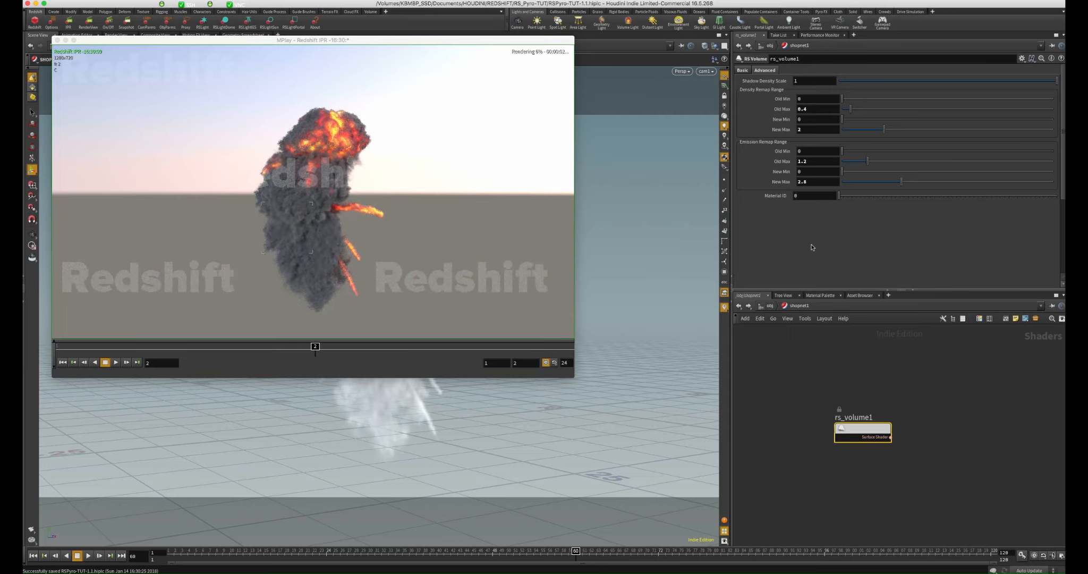
key(super+z)
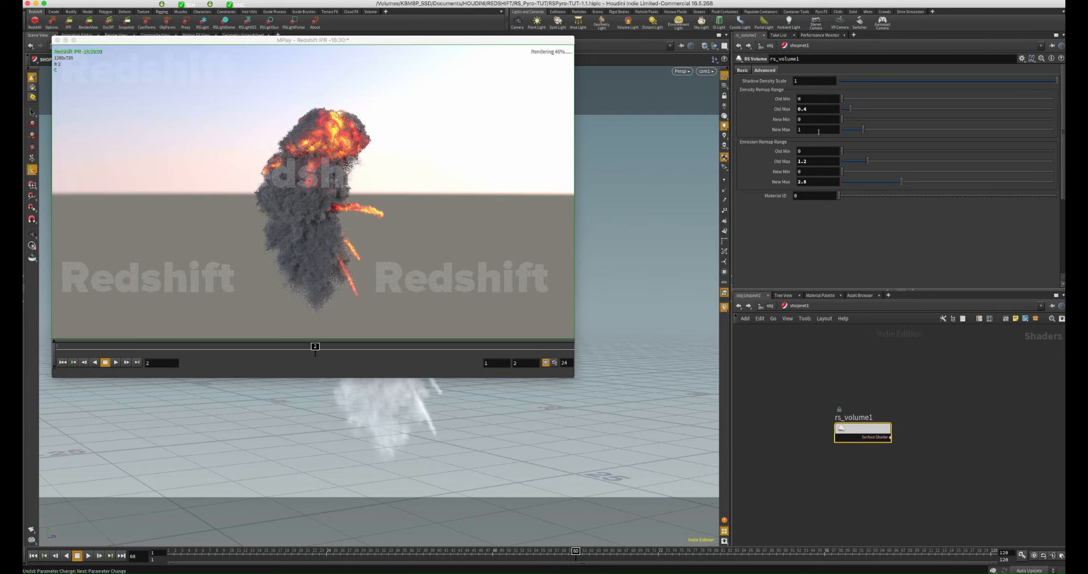
key(super+z)
key(super+shift+z)
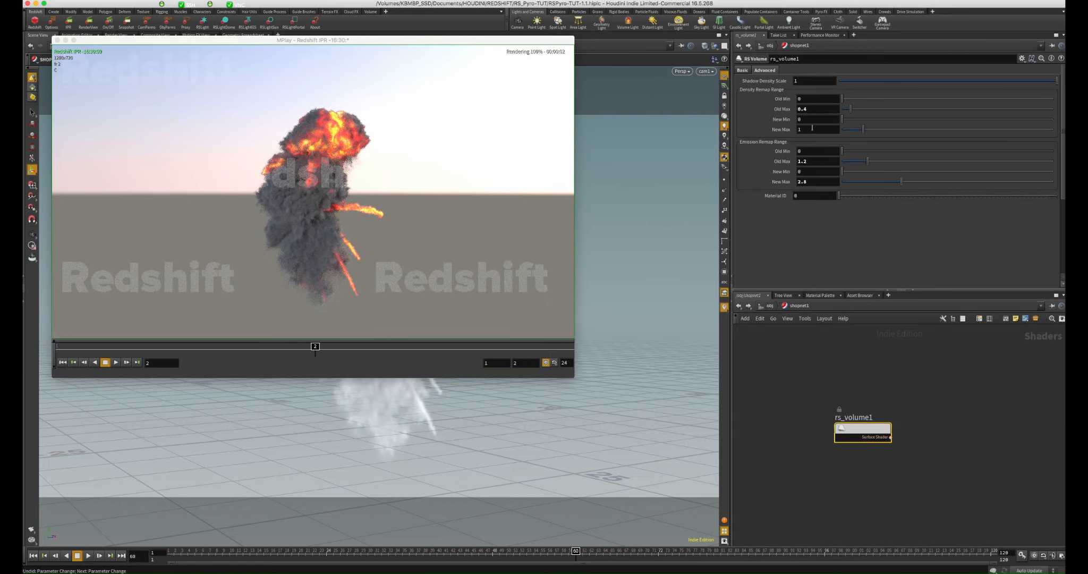
Step: Try an Old Max of 2.4 in rs_volume1's Emission Remap Range and undo the change
click(816, 163)
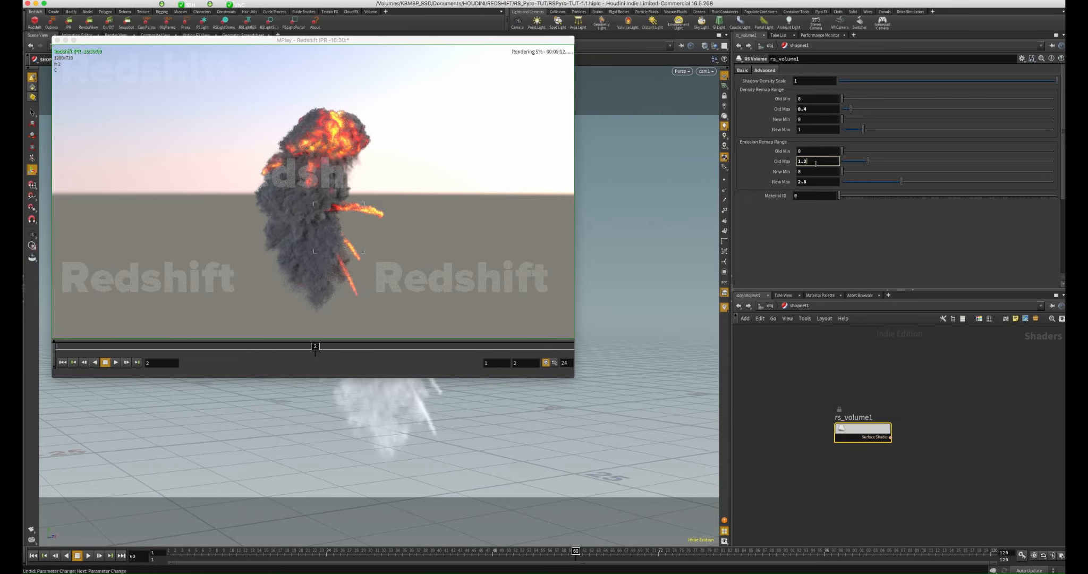
key(BackSpace)
text(2.4)
key(Return)
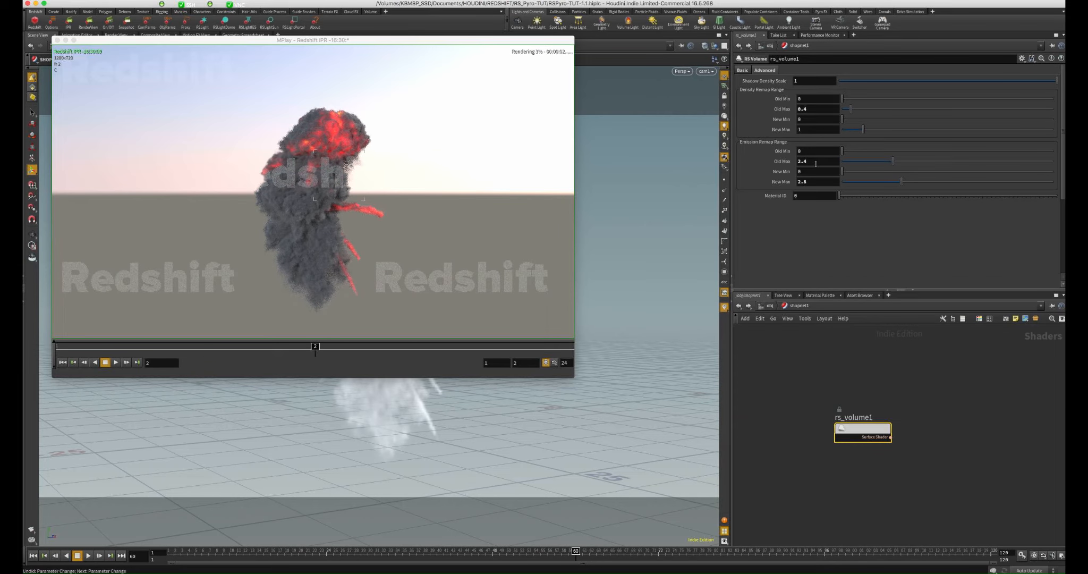
key(super+z)
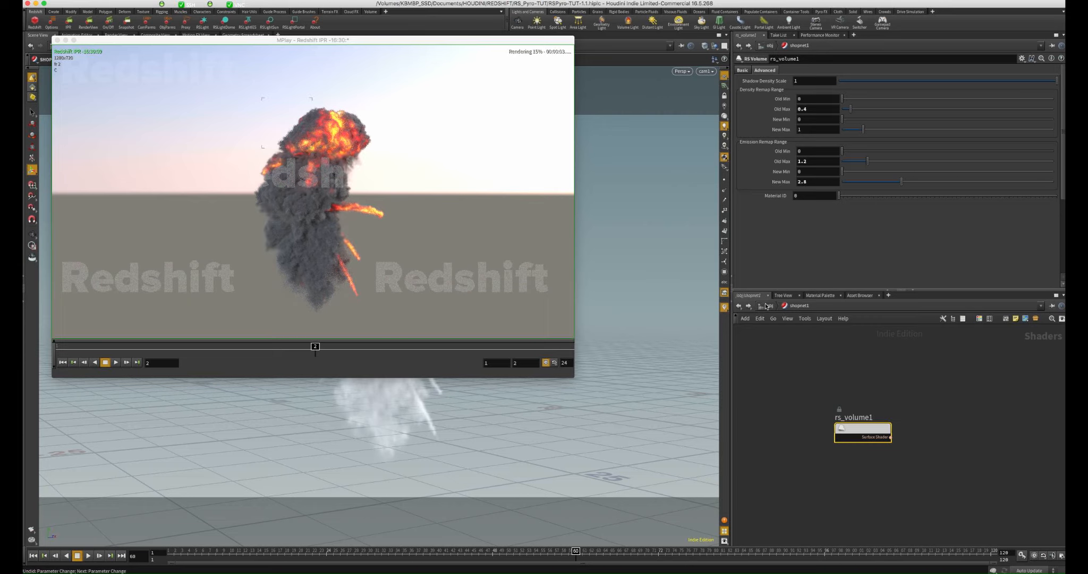
Step: Try an Absorption Coefficient of 8 on rs_volume1 and restore it to 4
click(742, 70)
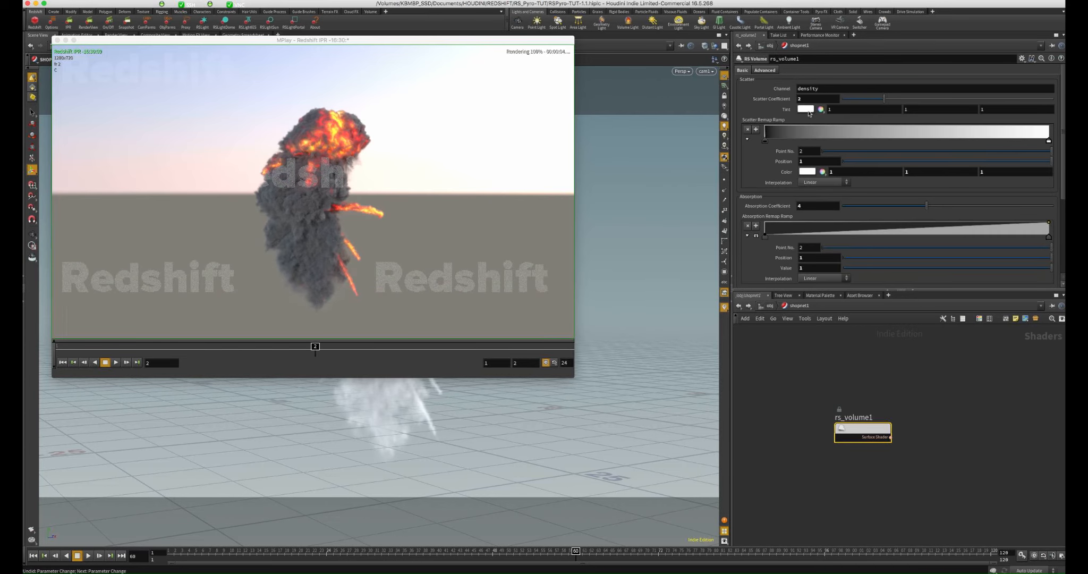
click(806, 205)
text(8)
key(Return)
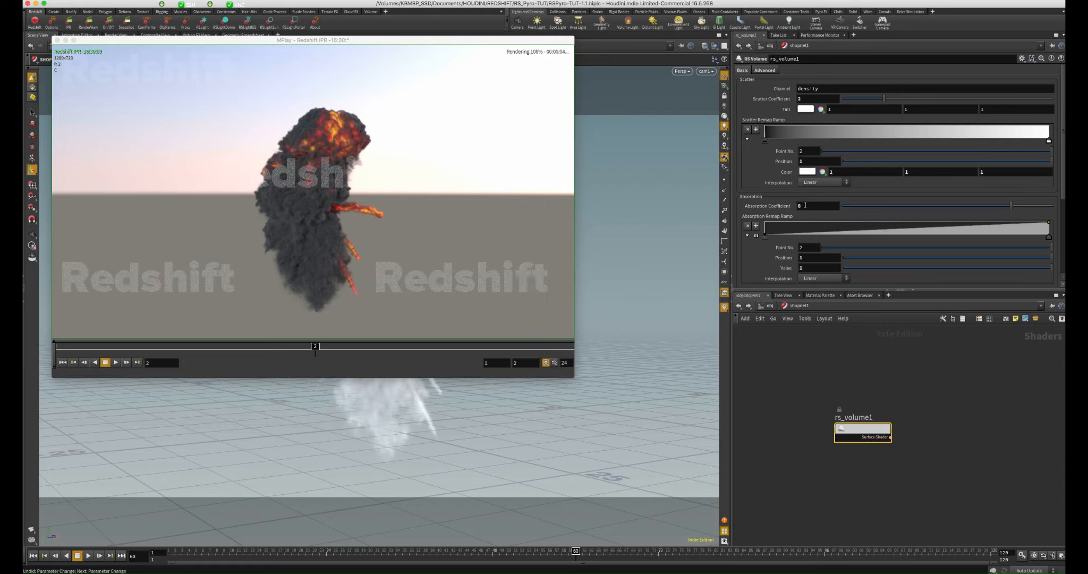
click(806, 205)
text(4)
key(Return)
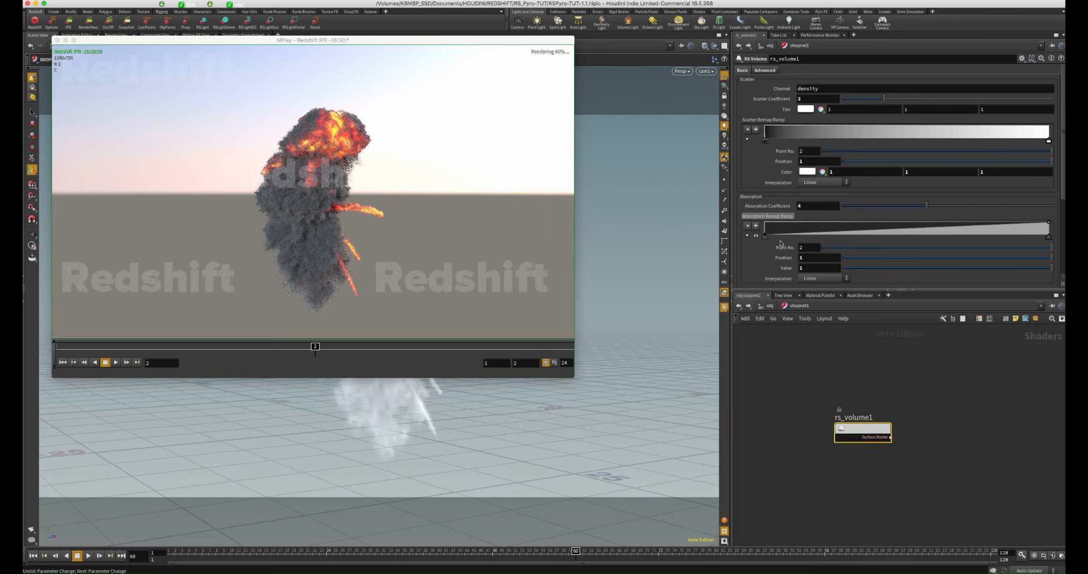
Step: Set the Emission Scale of the rs_volume1 shader to 3.2 and check the IPR render
scroll(783, 264, down, 1)
scroll(783, 264, down, 1)
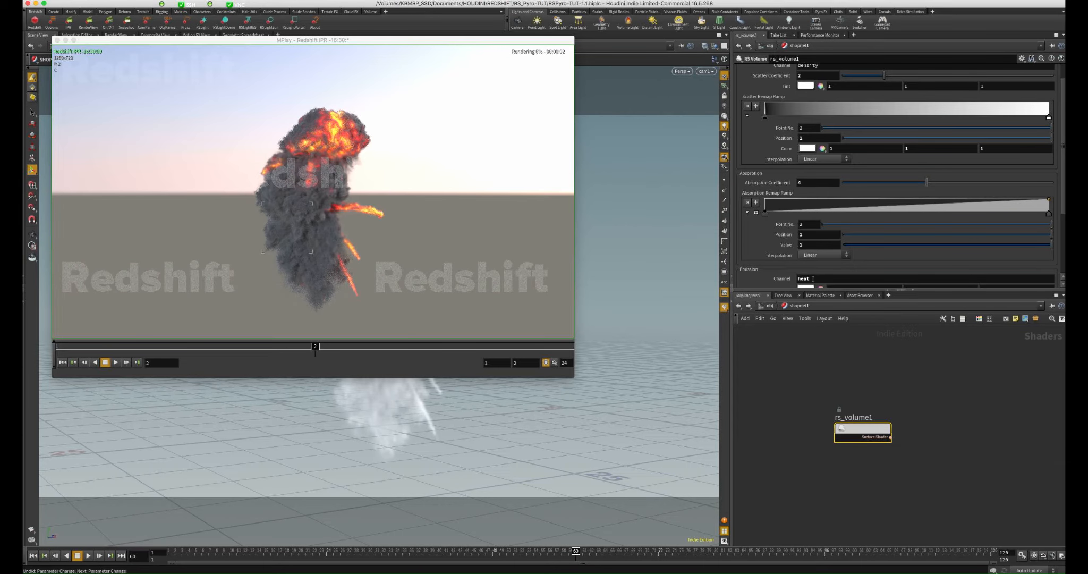
scroll(771, 260, down, 4)
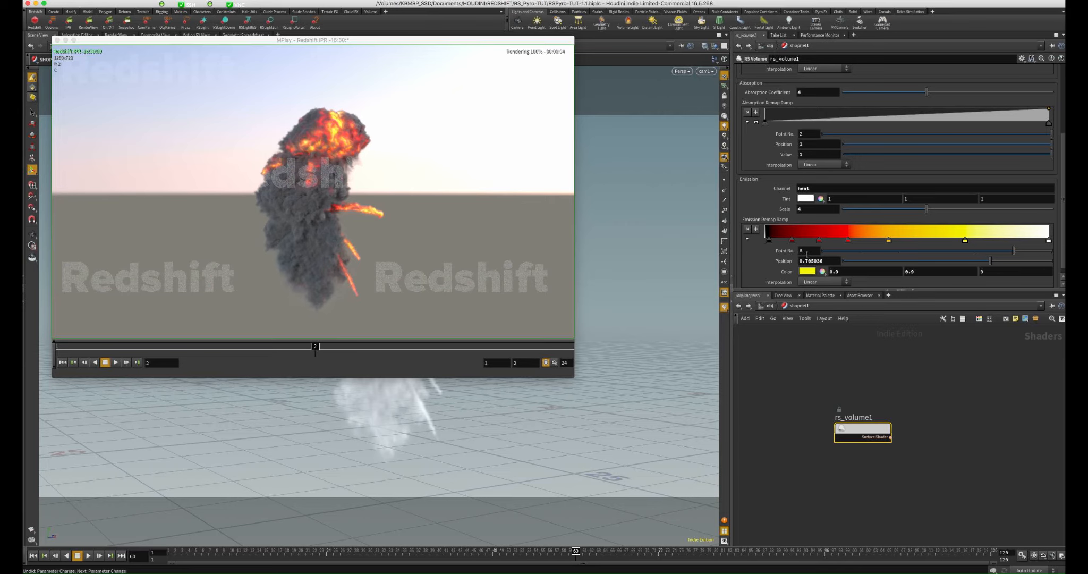
scroll(778, 265, down, 1)
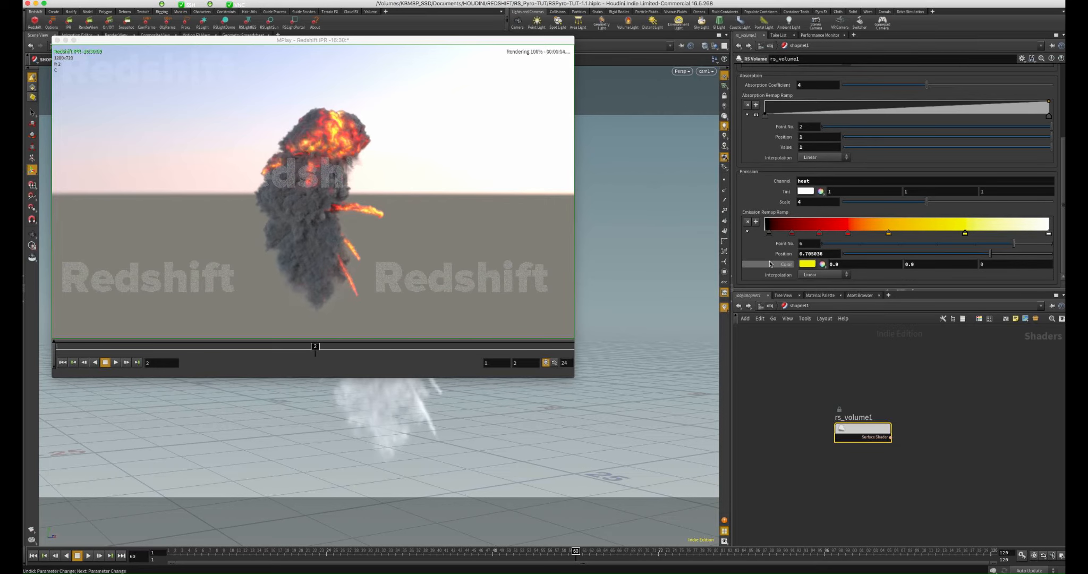
click(806, 203)
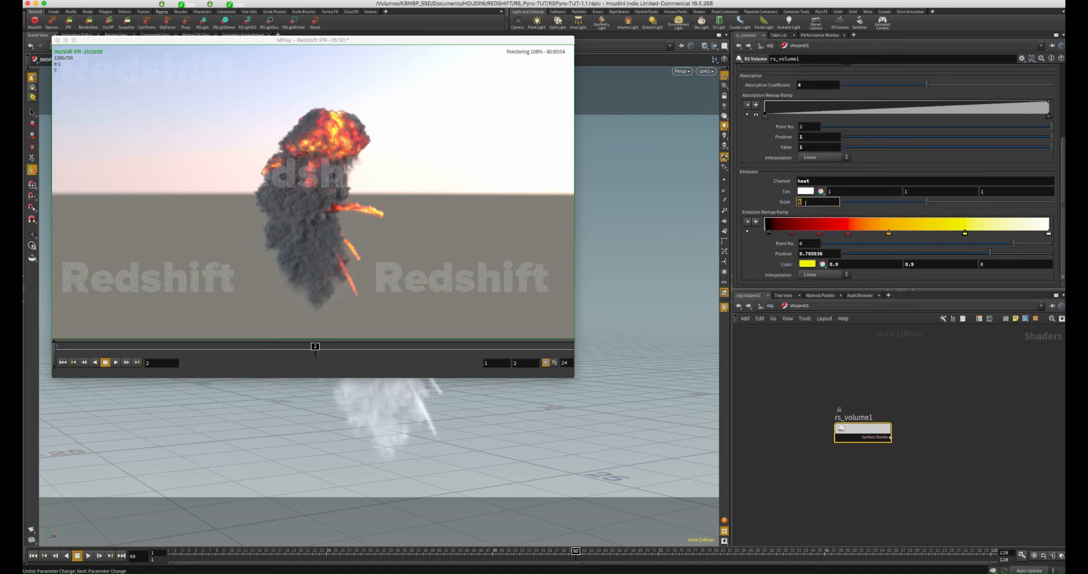
text(3.2)
key(Return)
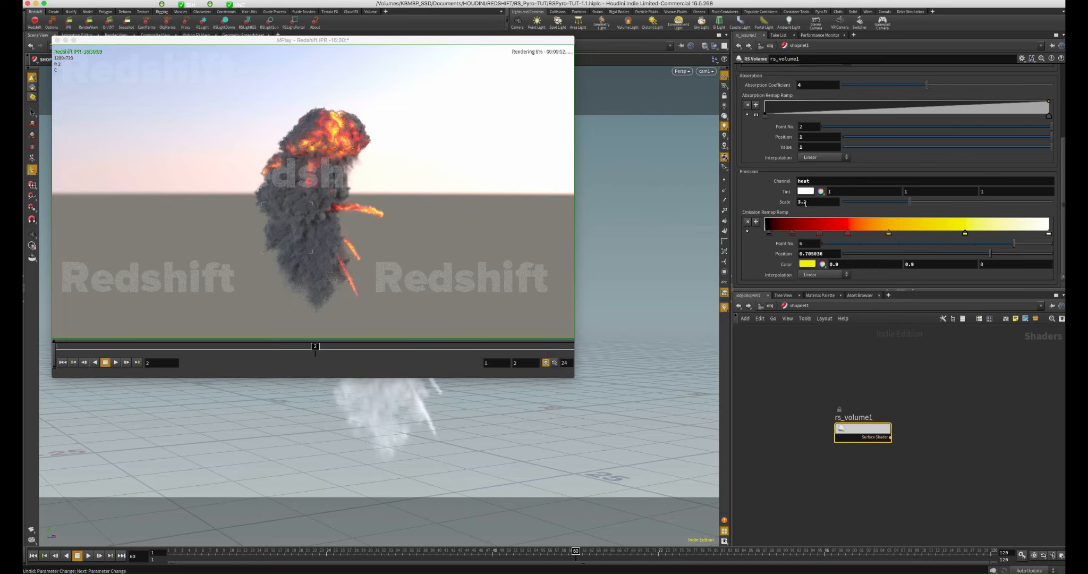
click(421, 238)
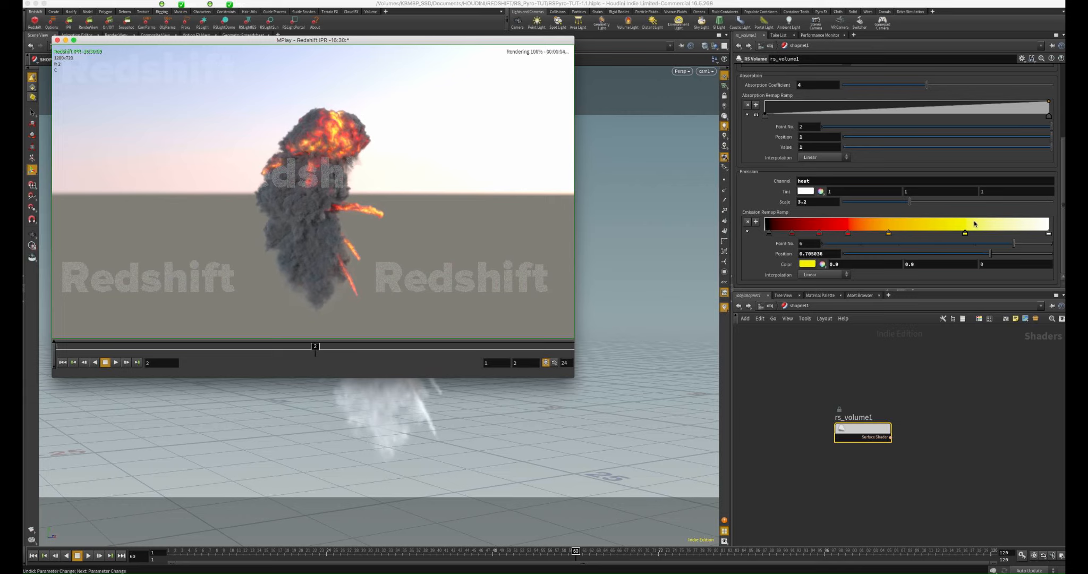
Step: Shift the Emission Remap Ramp's yellow point to about 0.97, its orange point to about 0.49 and its dark red point to about 0.21
drag(965, 233, 1040, 232)
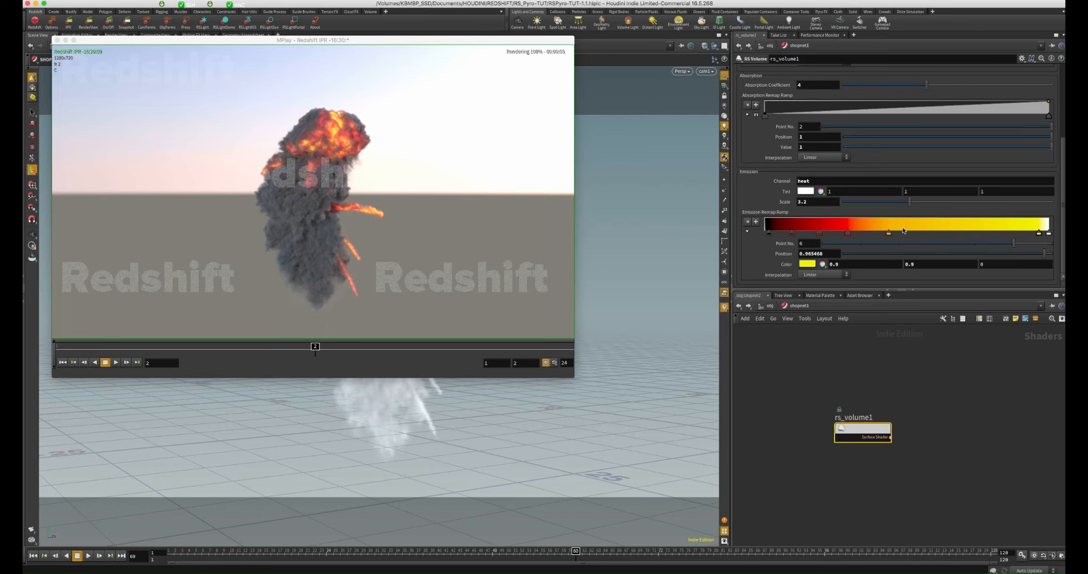
drag(891, 232, 951, 232)
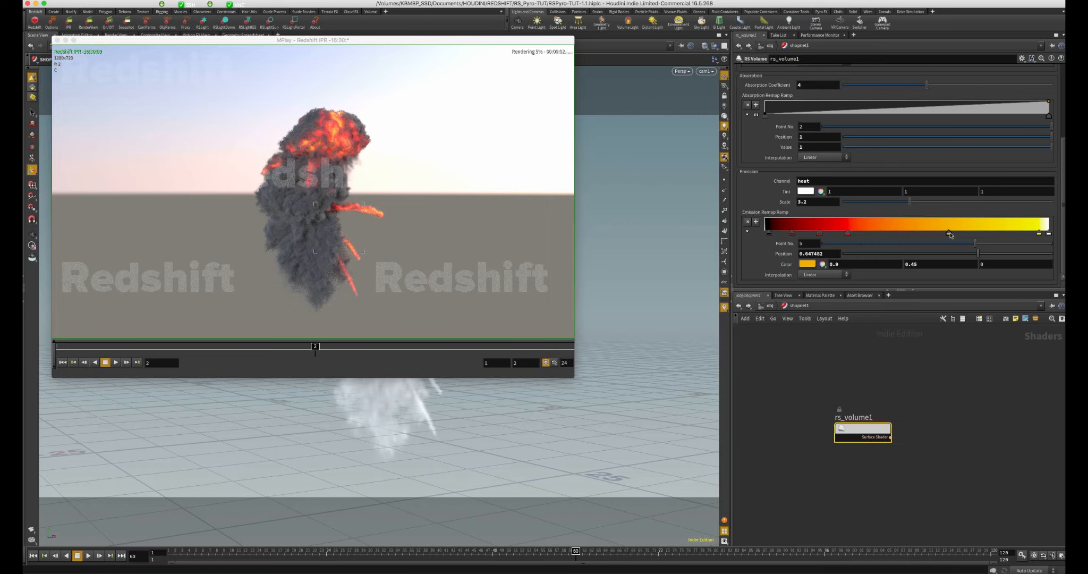
drag(949, 233, 905, 234)
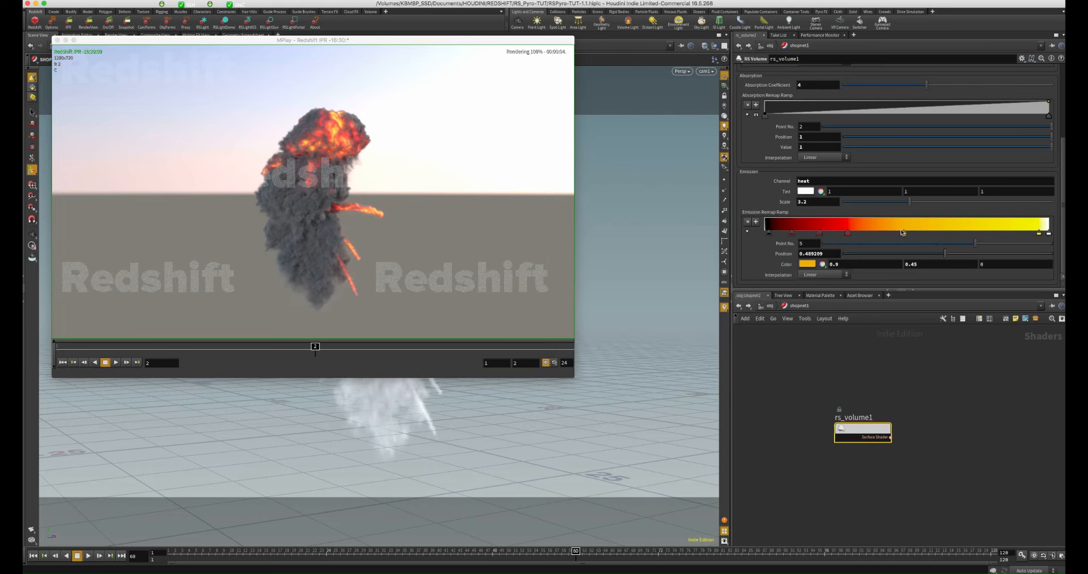
click(825, 232)
drag(796, 234, 824, 234)
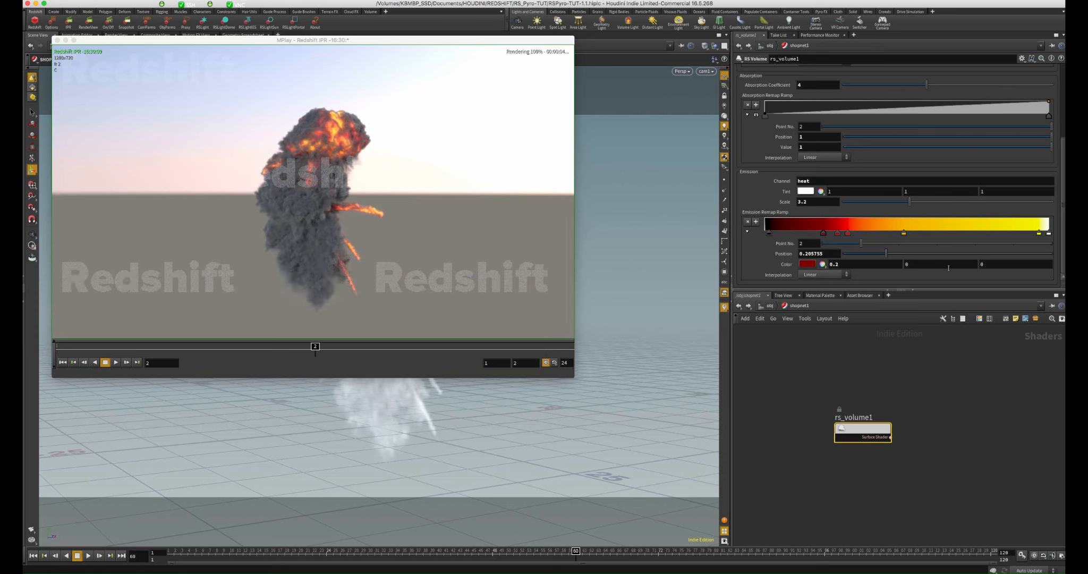
Step: Move the Emission Remap Ramp's white point to about 0.90 and its yellow point to just below it
click(1035, 232)
drag(1033, 233, 1038, 233)
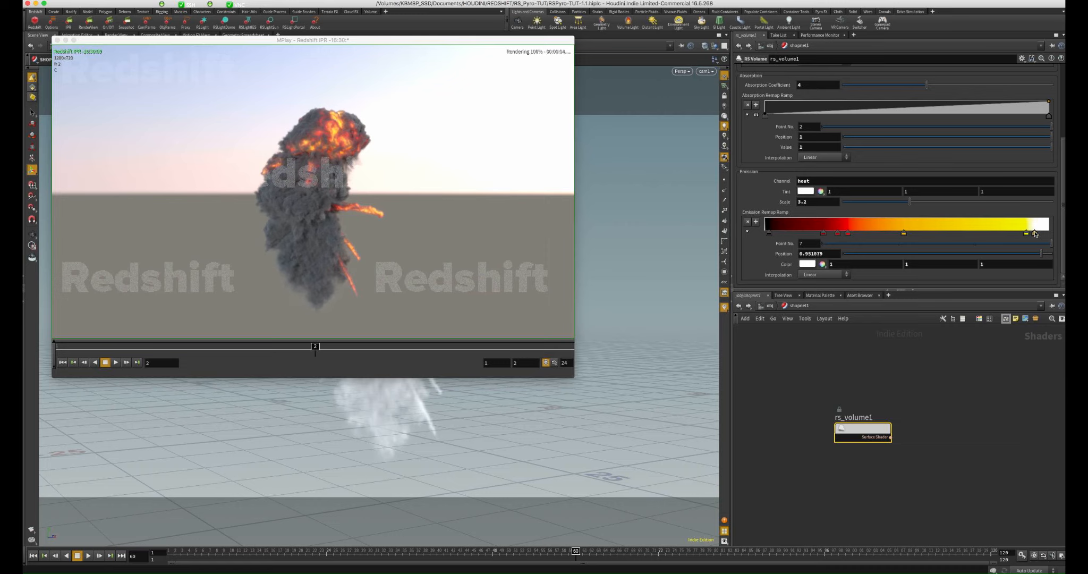
mouse_move(1035, 231)
mouse_down()
mouse_move(1010, 232)
mouse_move(1019, 233)
mouse_up()
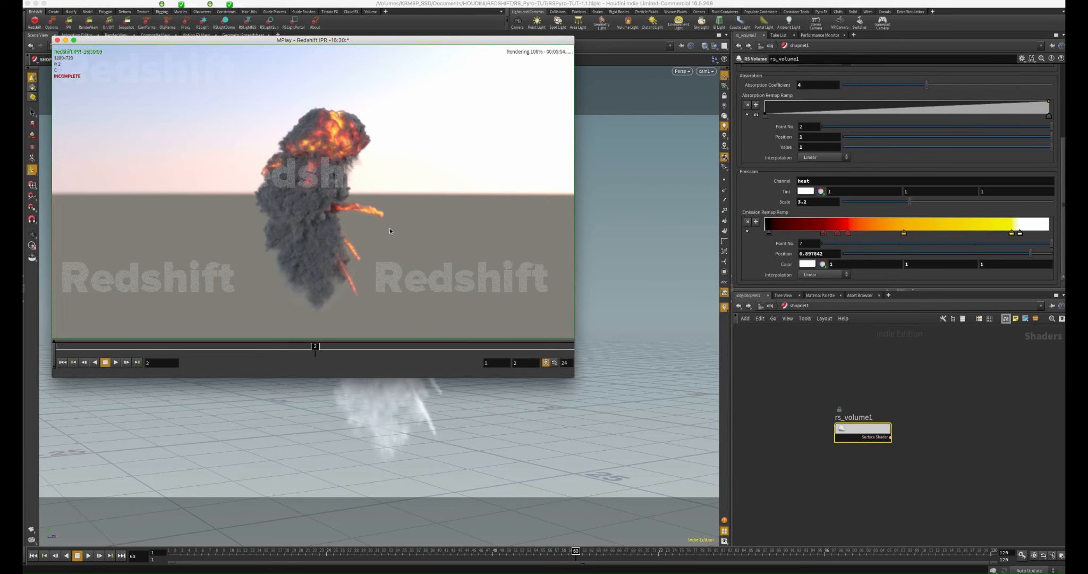
Step: Close the MPlay IPR window and save the scene
click(57, 40)
key(super+s)
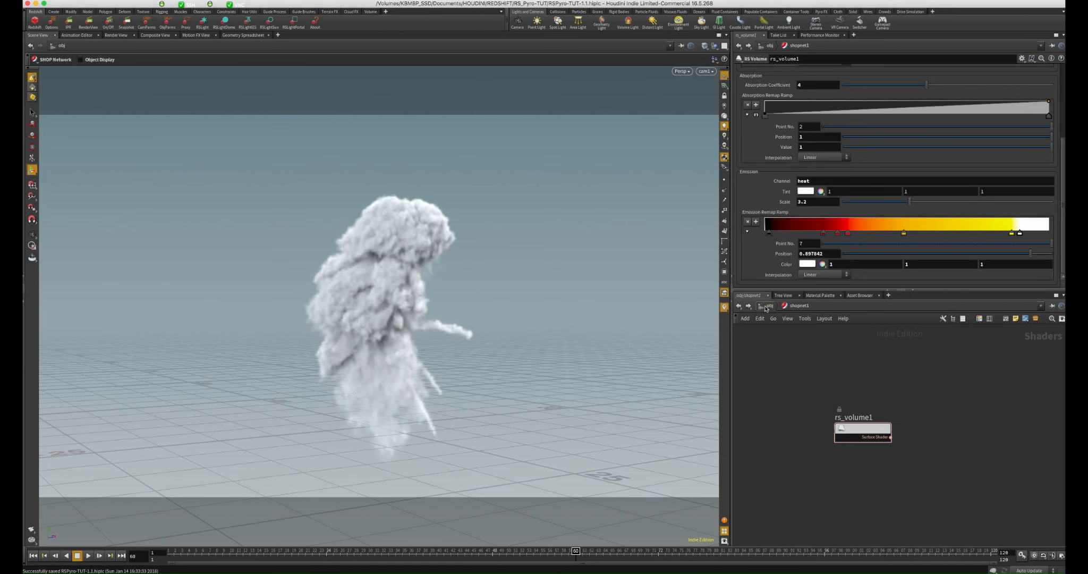
click(768, 306)
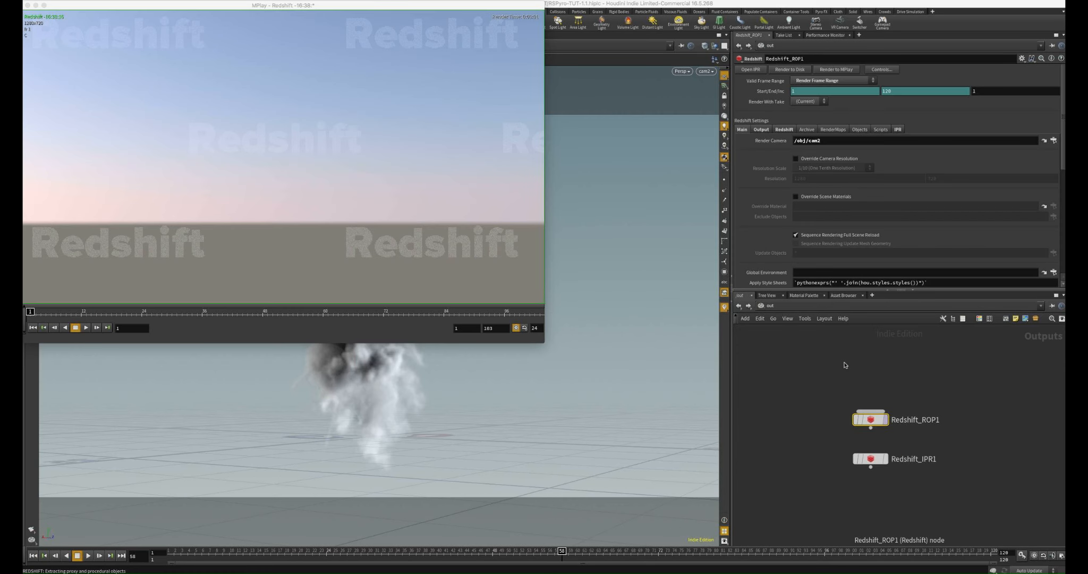
Step: Set the end frame of the rendered sequence's playback range to 102 and play the sequence
click(494, 315)
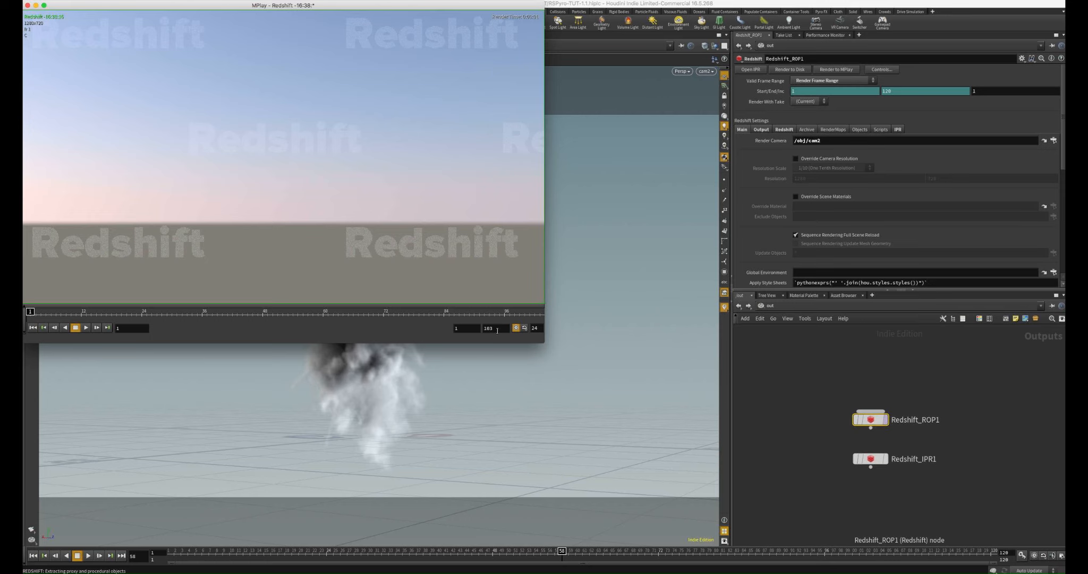
click(497, 330)
key(Return)
click(86, 327)
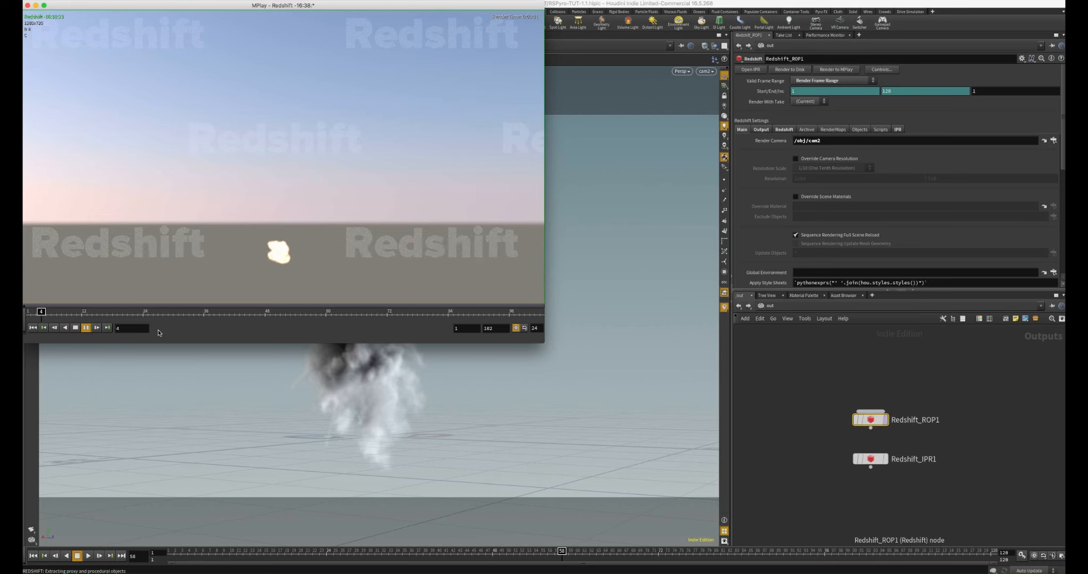
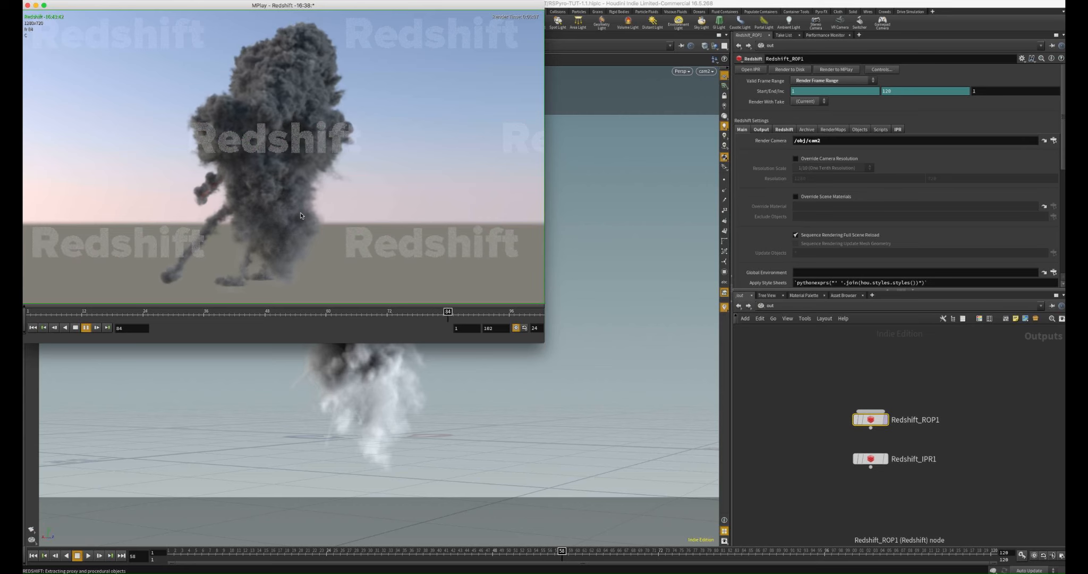
Step: Stop playback, scrub the rendered sequence to frame 45 for inspection and close the MPlay window
click(76, 327)
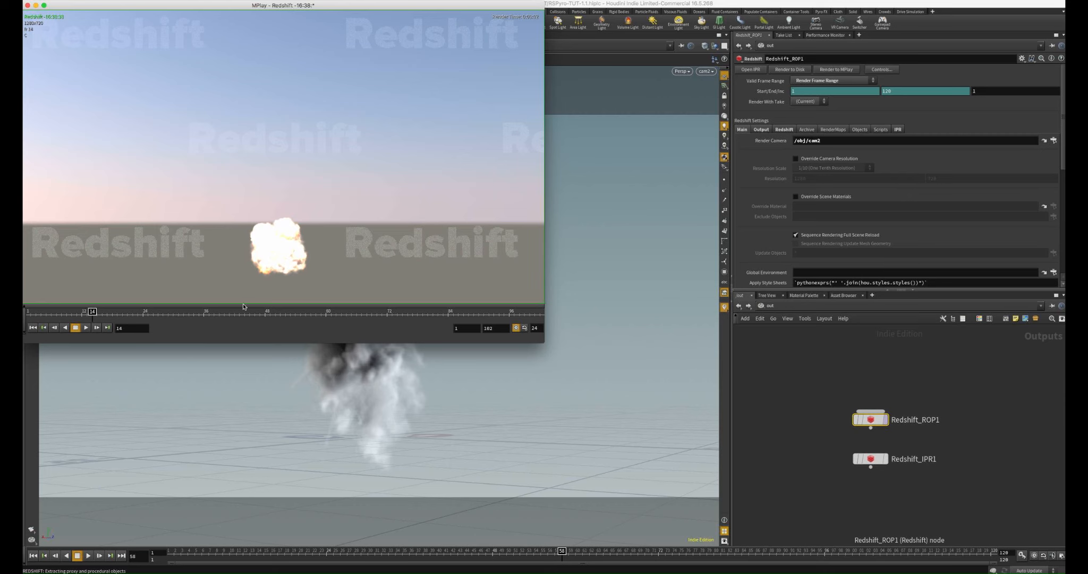
mouse_move(286, 313)
mouse_down()
mouse_move(318, 313)
mouse_move(268, 316)
mouse_move(340, 314)
mouse_move(251, 316)
mouse_up()
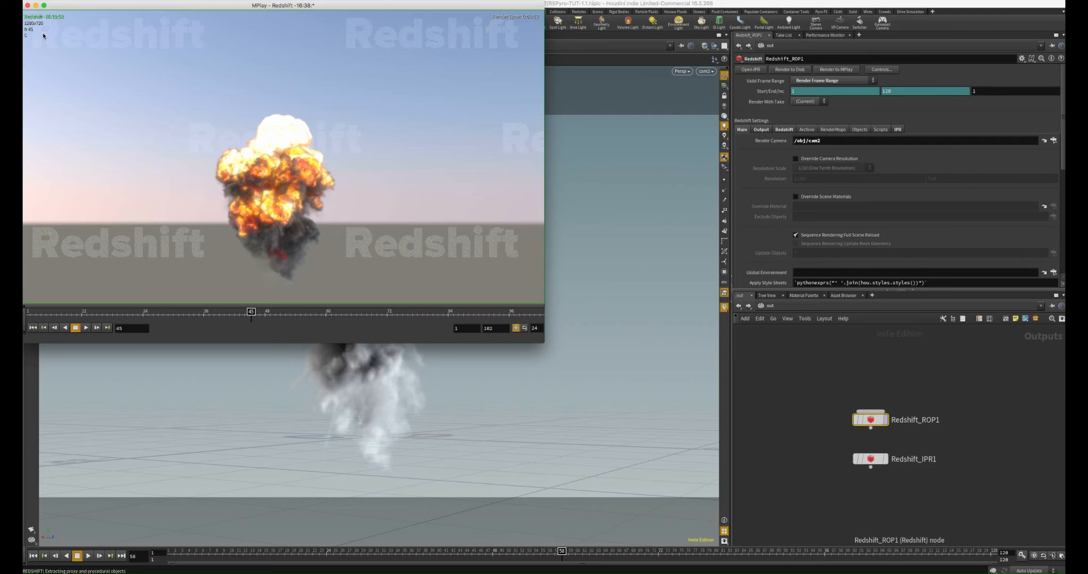
click(28, 5)
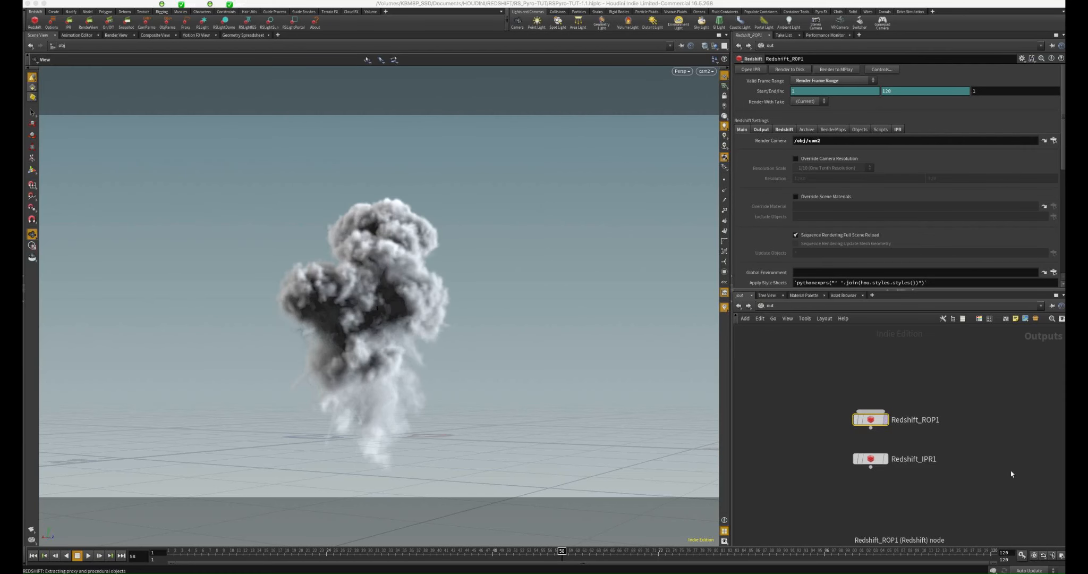
Step: Go to the obj network and review the Light settings of rslightsun1, including its volume contribution and samples
click(777, 311)
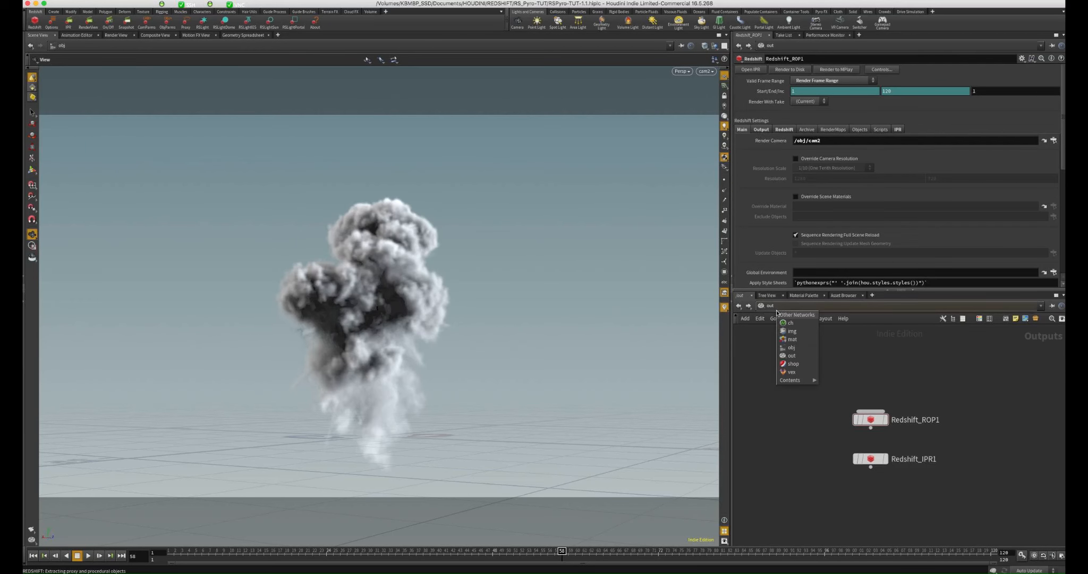
click(792, 348)
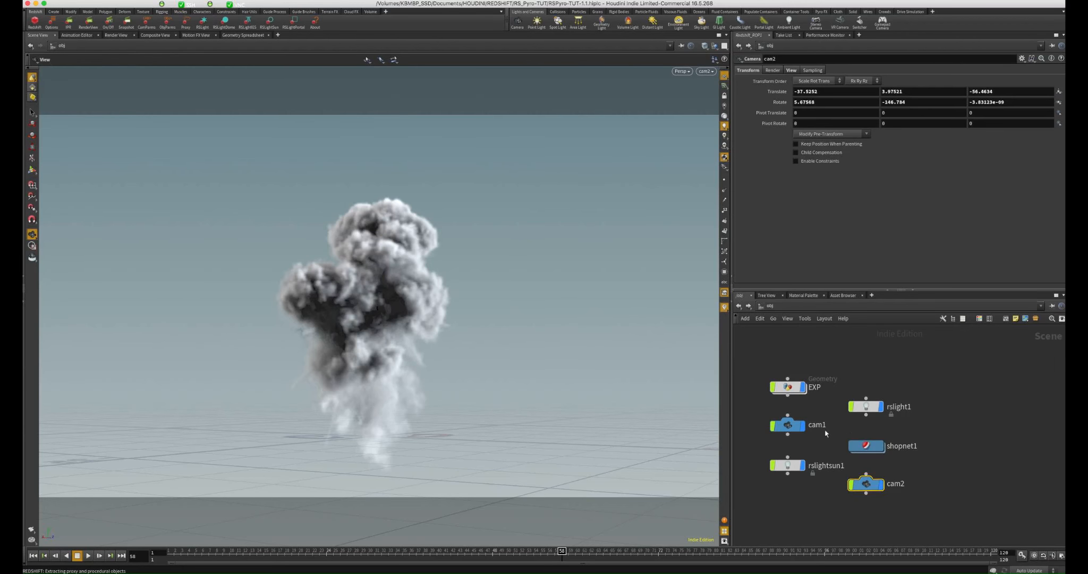
click(791, 465)
click(772, 71)
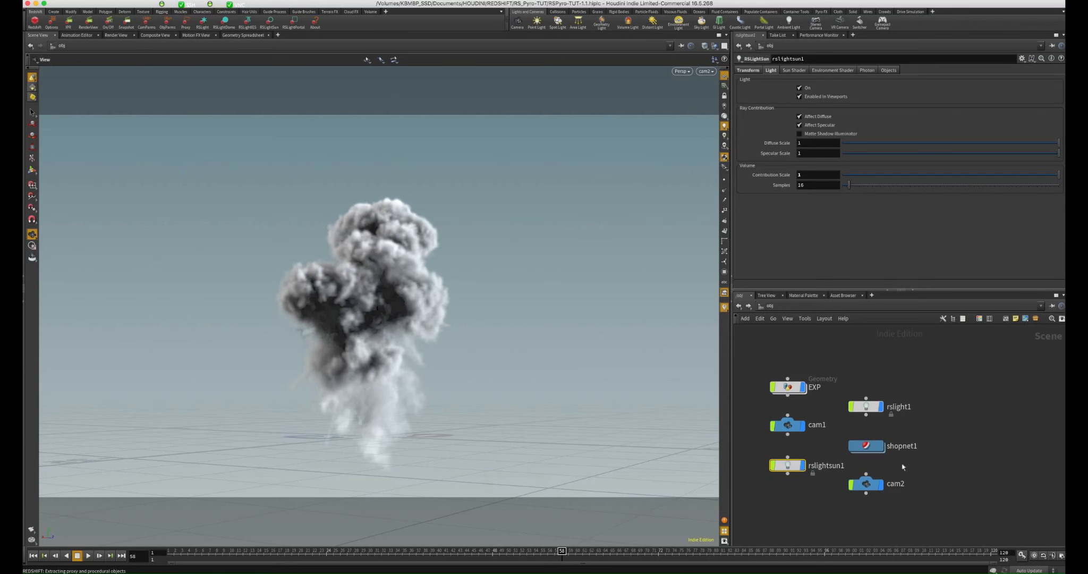
Step: Open shopnet1 and review the rs_volume1 shader's scatter, absorption and emission settings and its advanced density and emission remap ranges
click(867, 445)
double_click(866, 445)
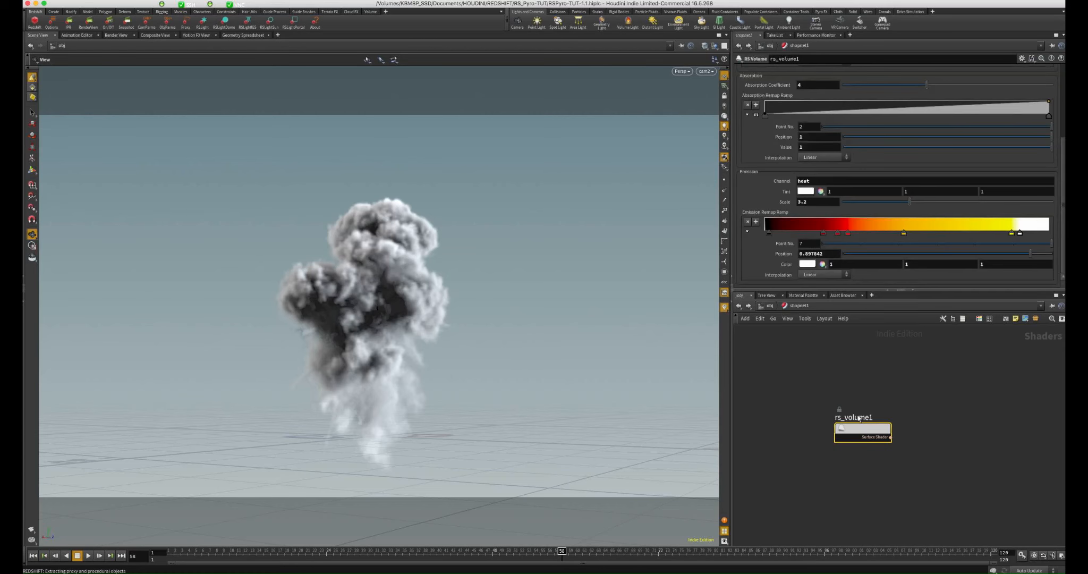
drag(801, 396, 907, 471)
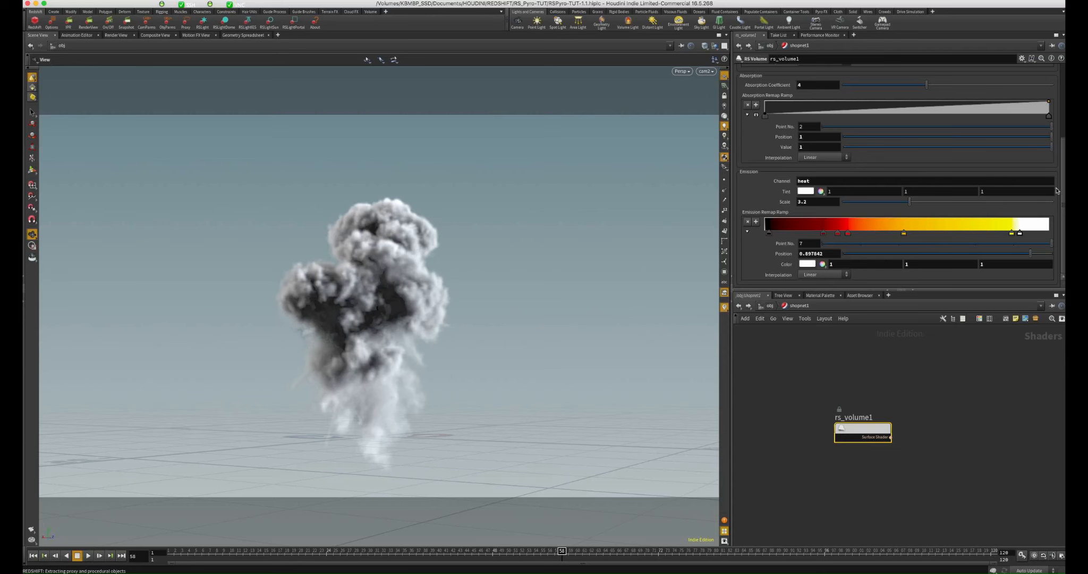
drag(1063, 182, 1064, 121)
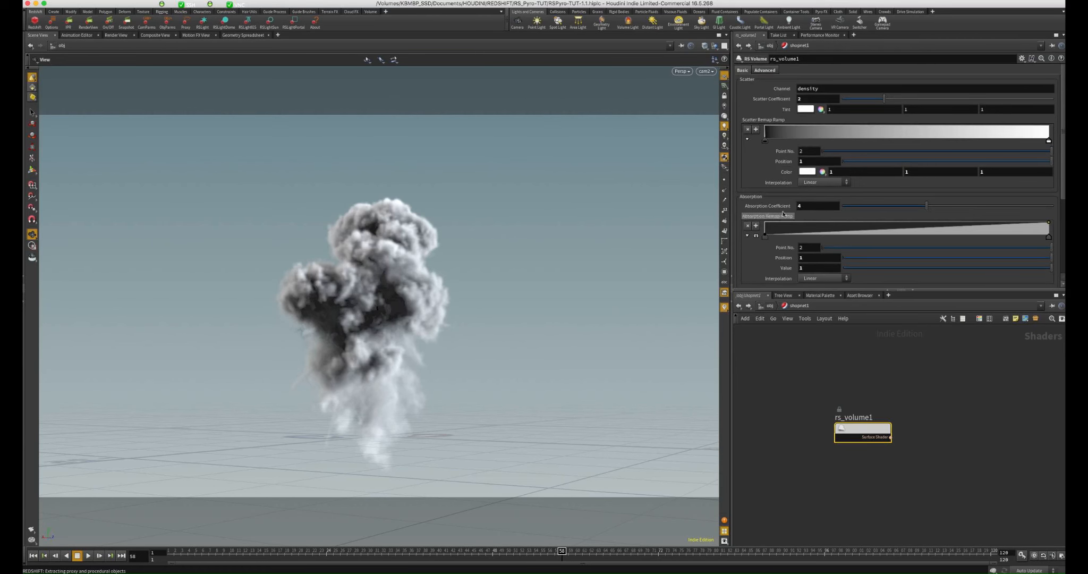
scroll(769, 243, down, 3)
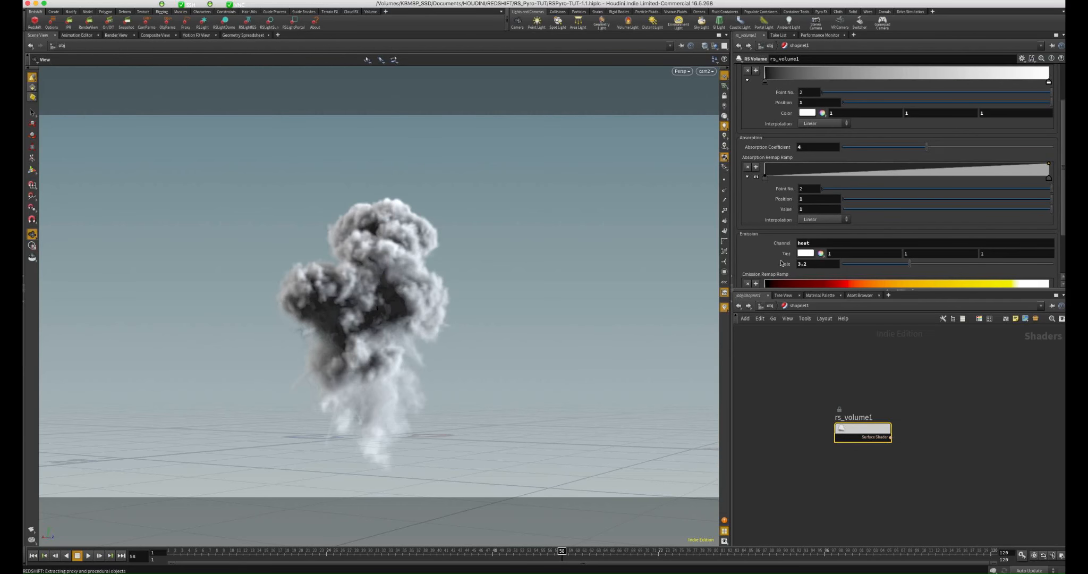
scroll(751, 134, up, 5)
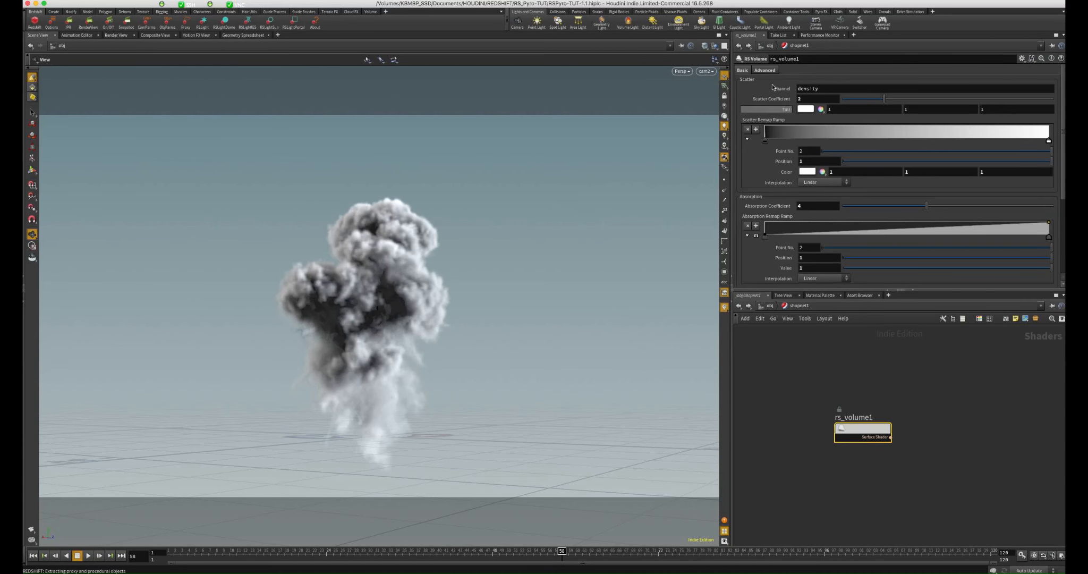
click(765, 70)
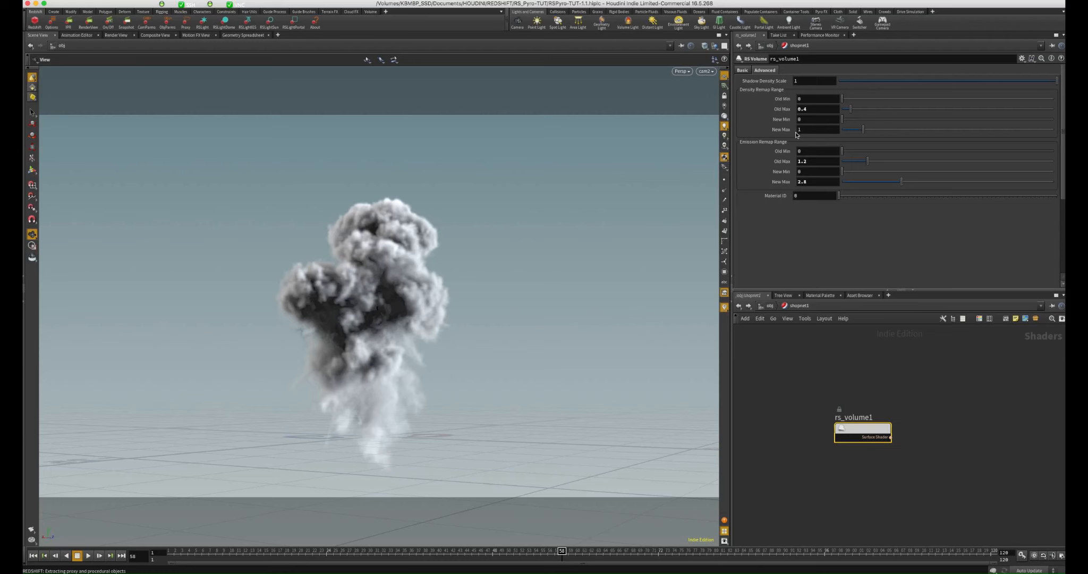
click(747, 71)
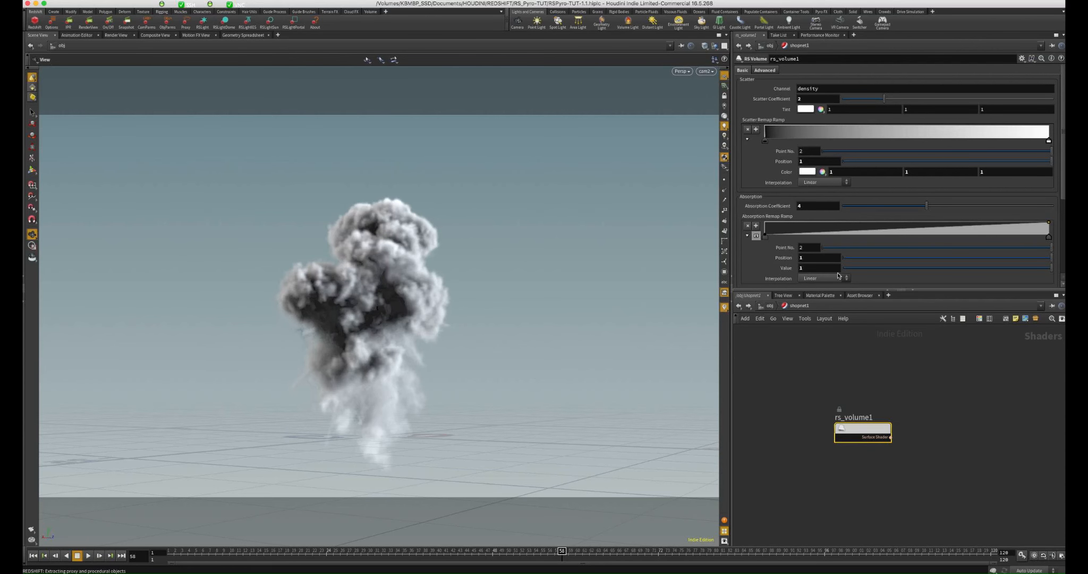
Step: Go to the out network and review the Global Illumination settings of Redshift_ROP1
click(770, 306)
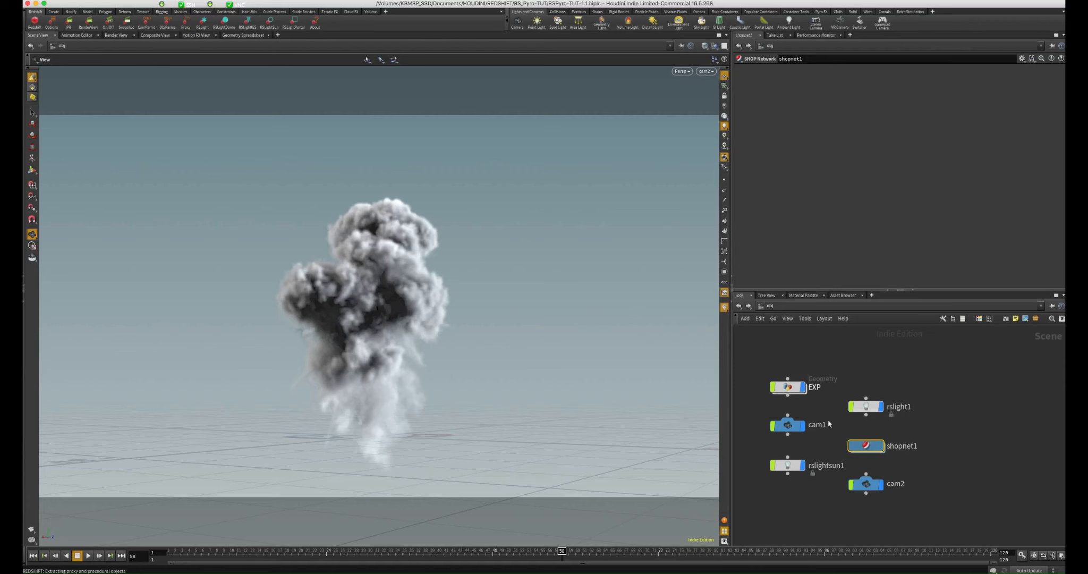
click(779, 307)
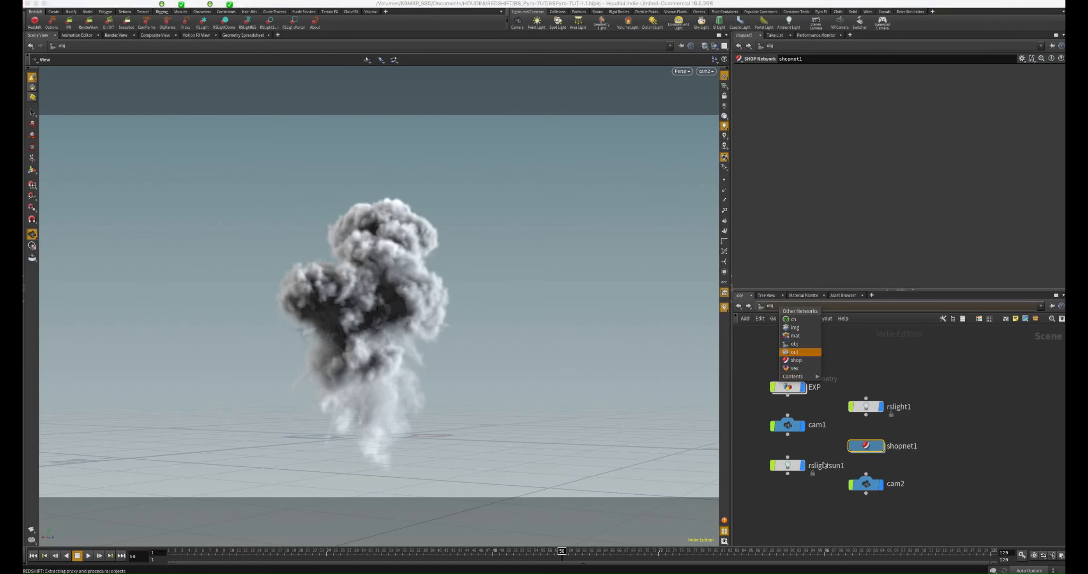
click(794, 352)
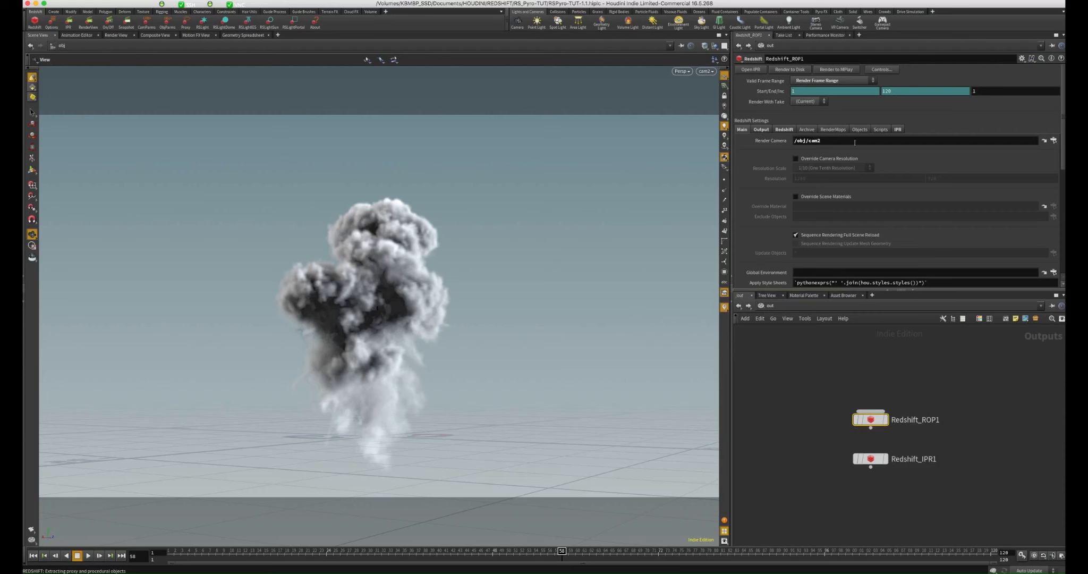
click(791, 130)
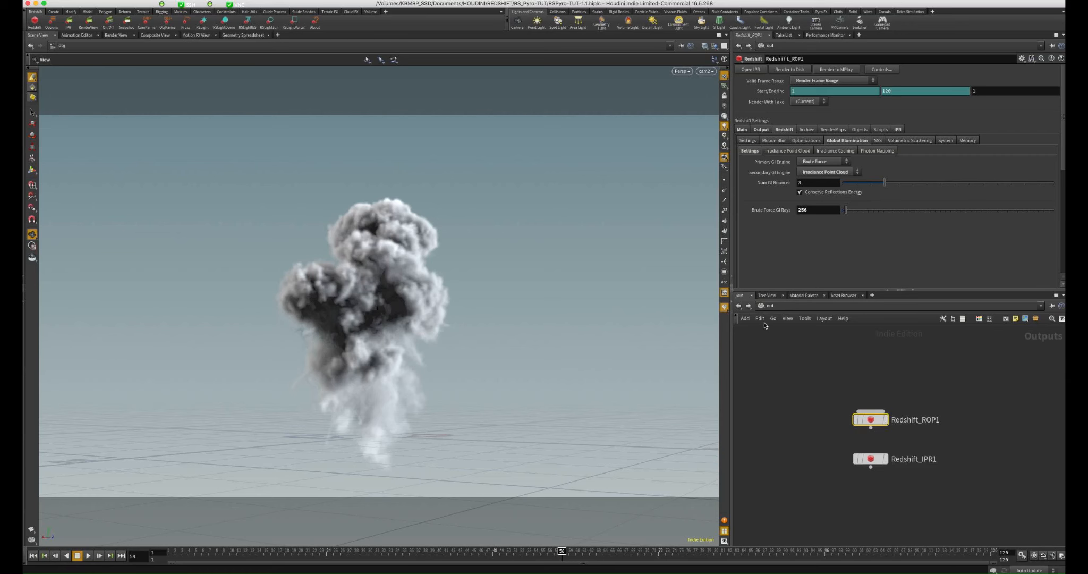
Step: Return to the obj network and save the scene
click(739, 306)
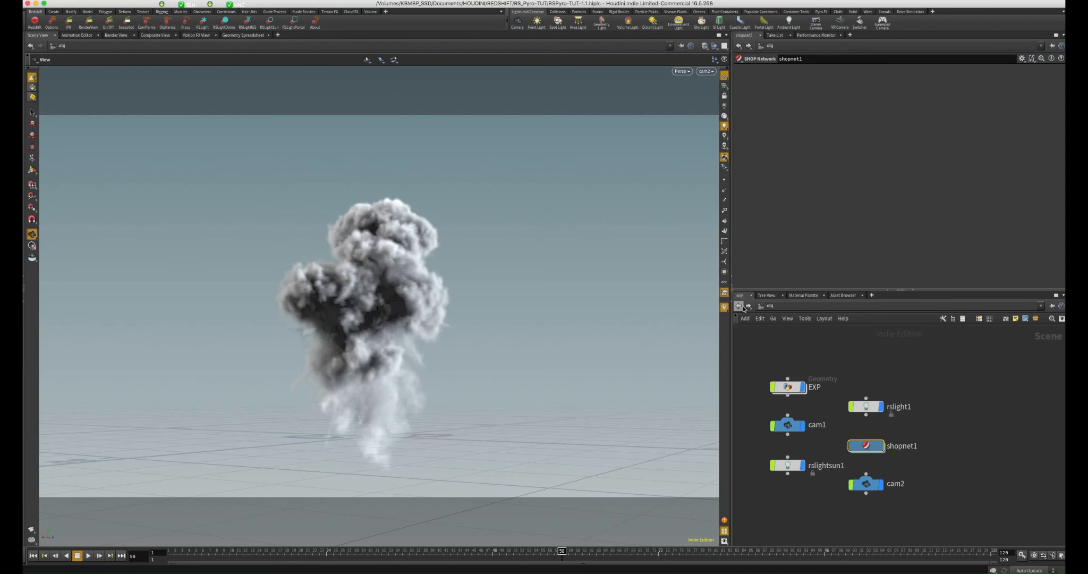
click(936, 372)
key(ctrl+s)
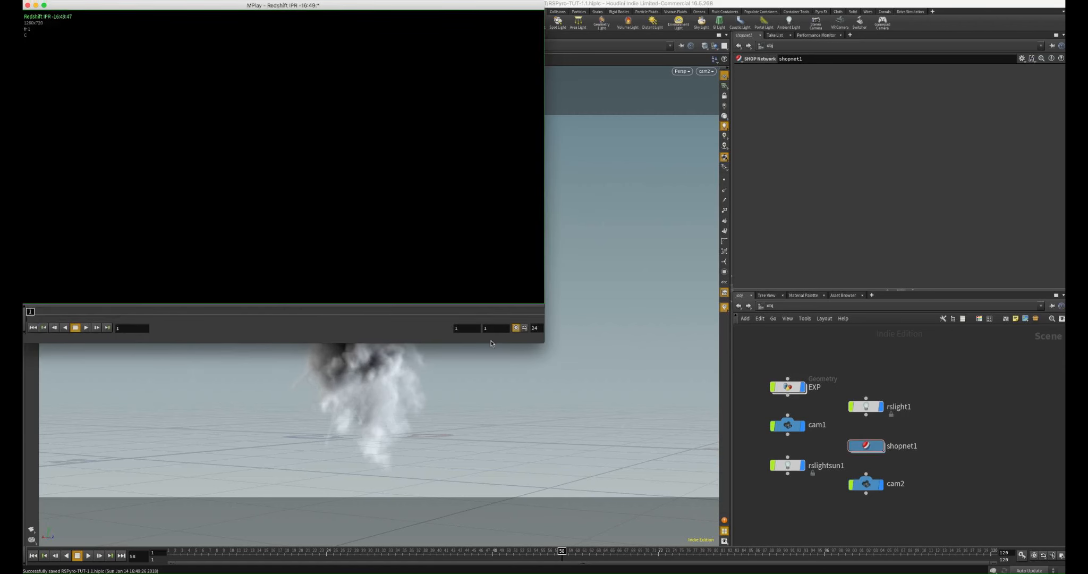
Step: Move the IPR render window over the viewport's centre, show its View Bar and check the available image planes
drag(239, 8, 336, 81)
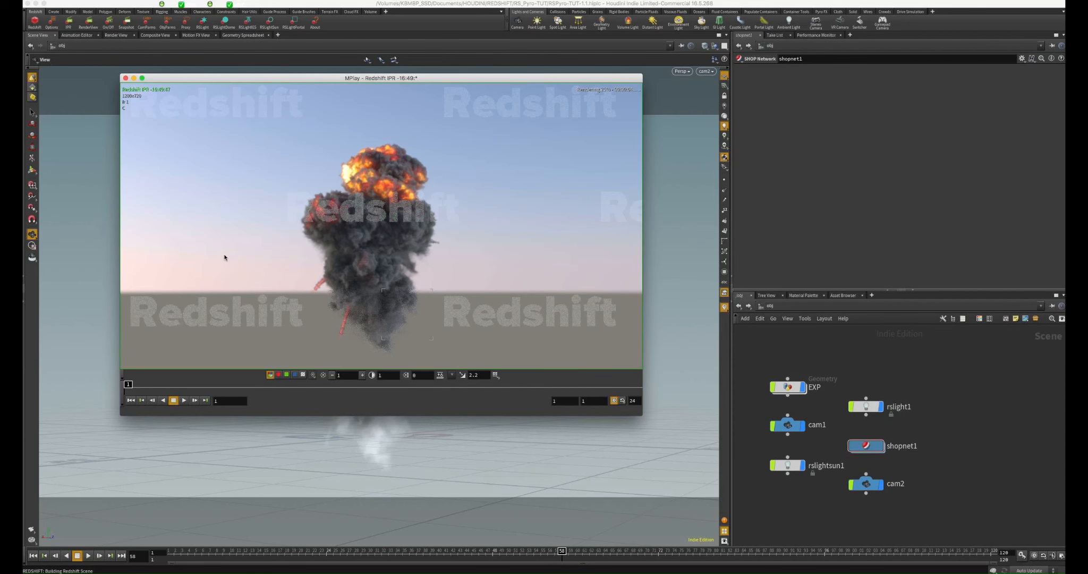
right_click(209, 206)
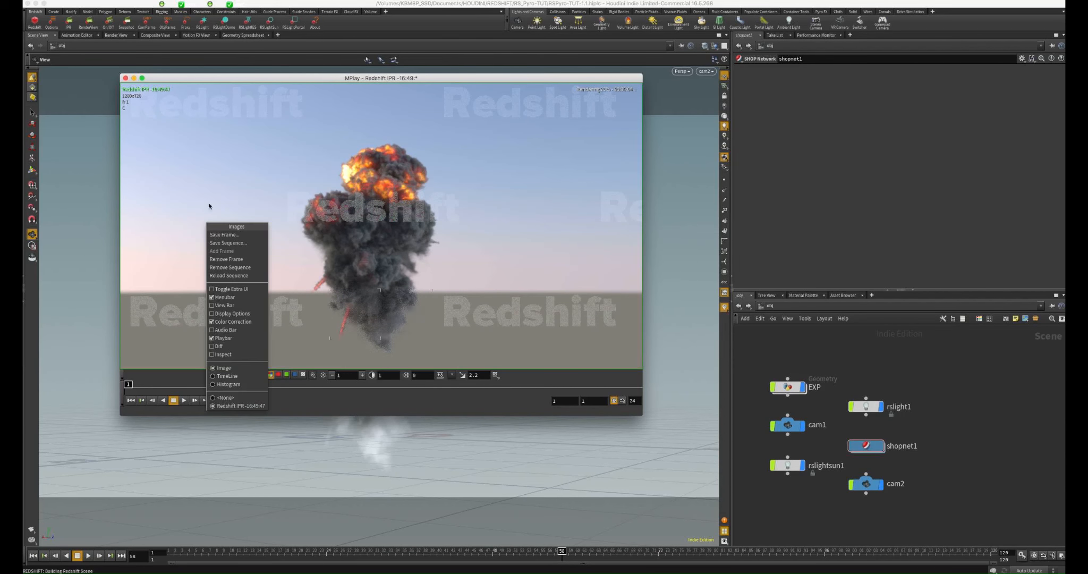
click(225, 305)
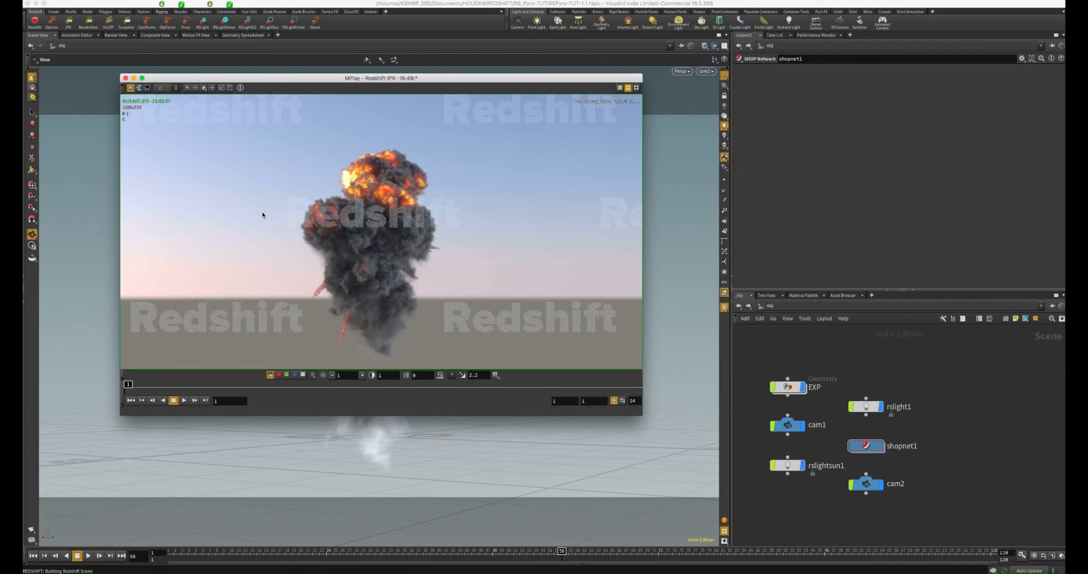
click(163, 88)
Step: Go to the out network and add three AOVs to Redshift_ROP1's output settings
click(761, 306)
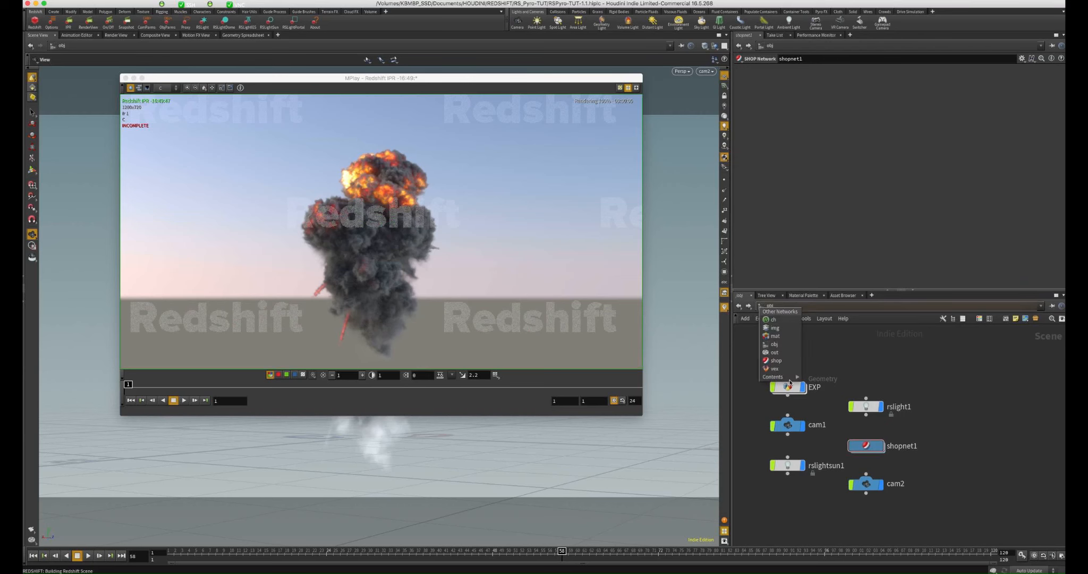
click(774, 353)
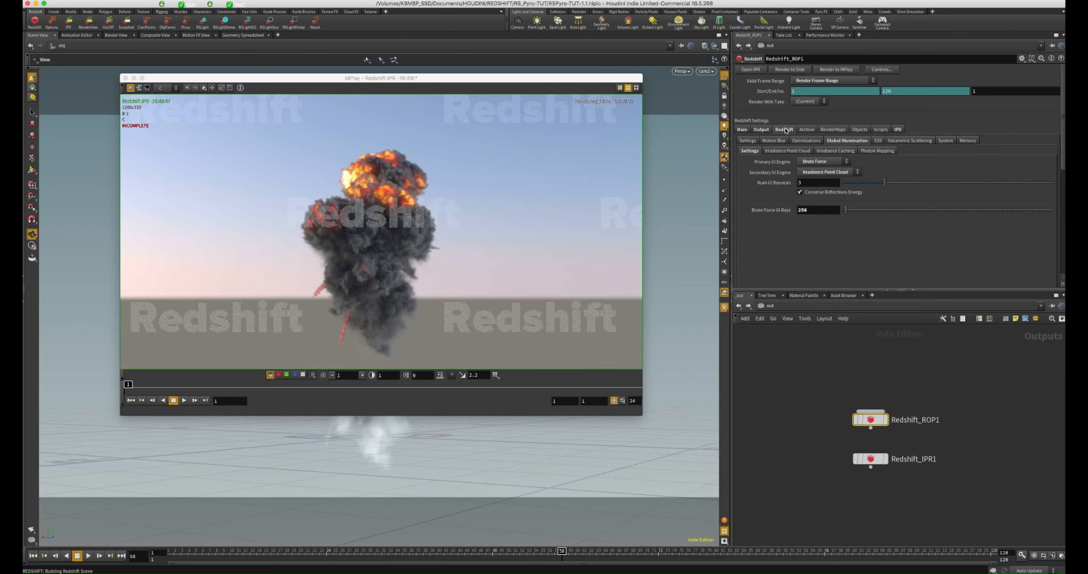
click(762, 130)
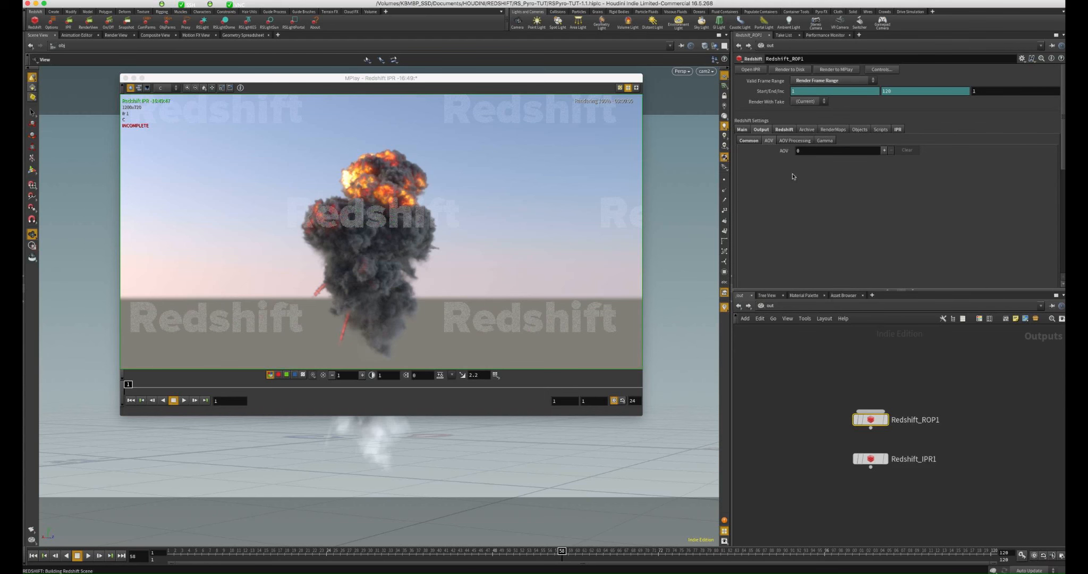
click(884, 151)
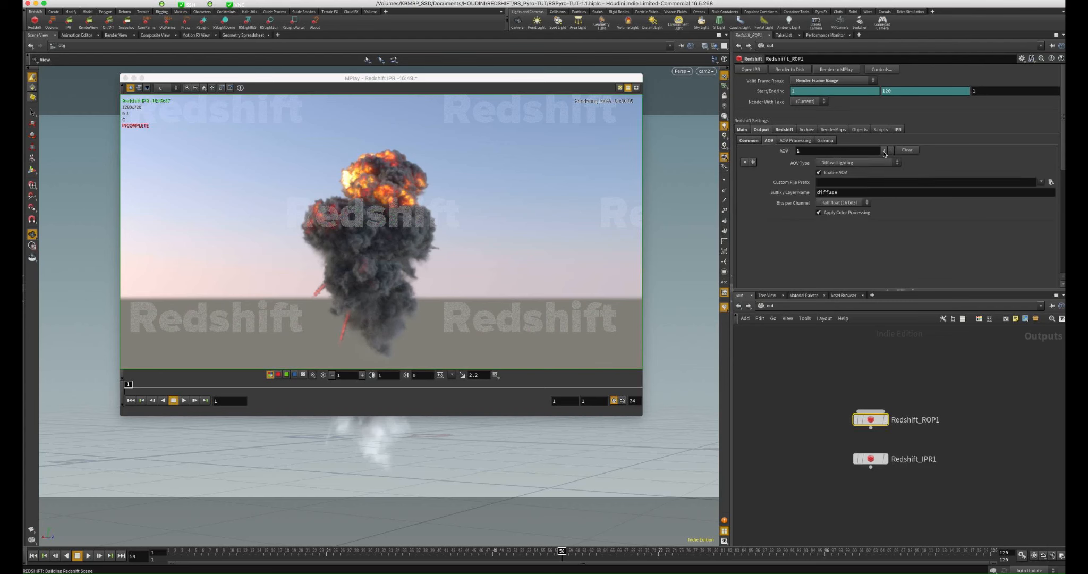
click(884, 151)
click(884, 151)
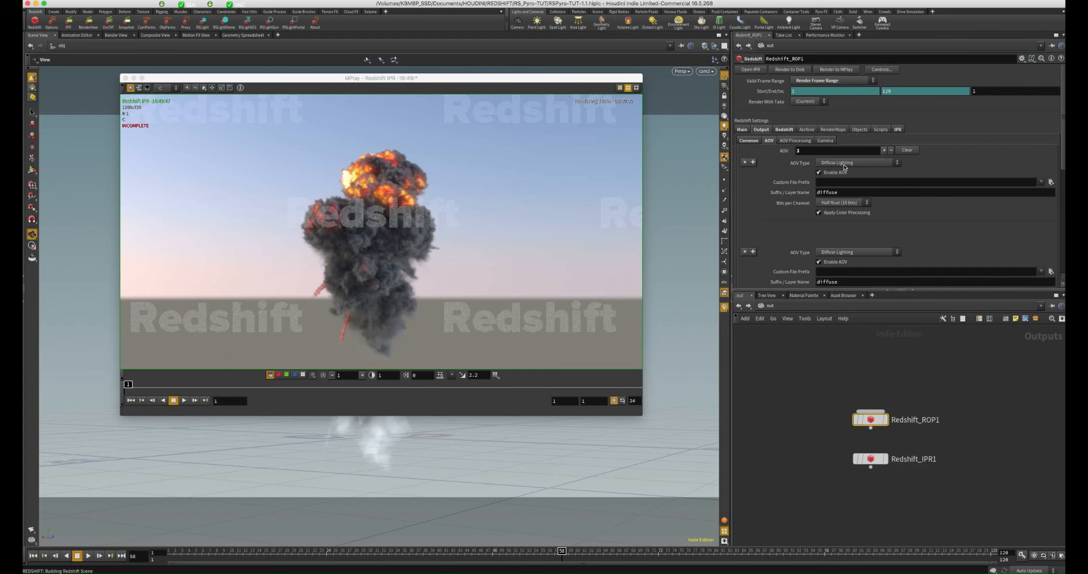
Step: Set the first AOV's type to Volume Fog Emission and the second AOV's type to Volume Lighting
click(874, 163)
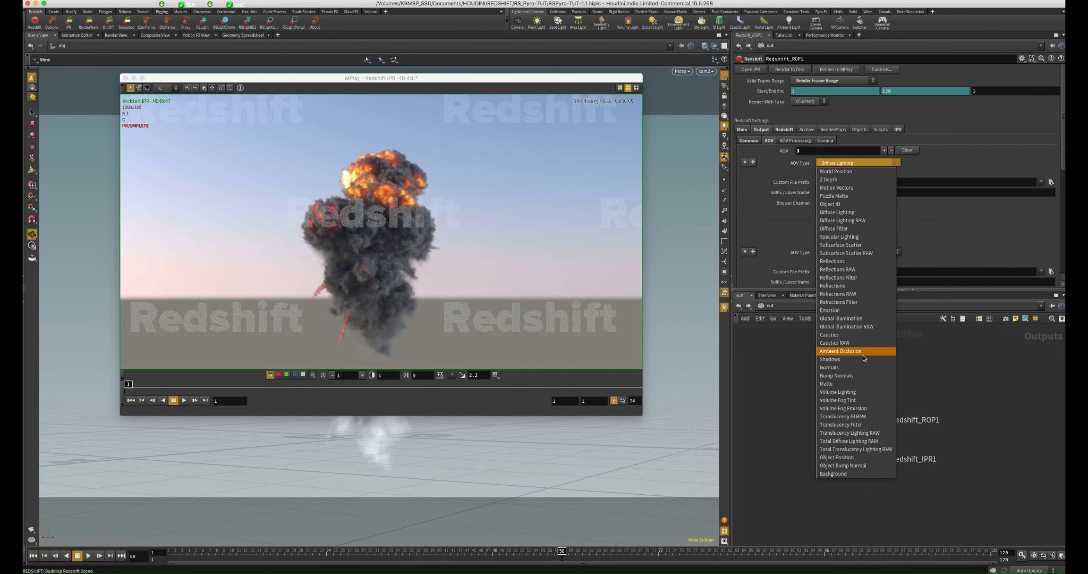
click(855, 408)
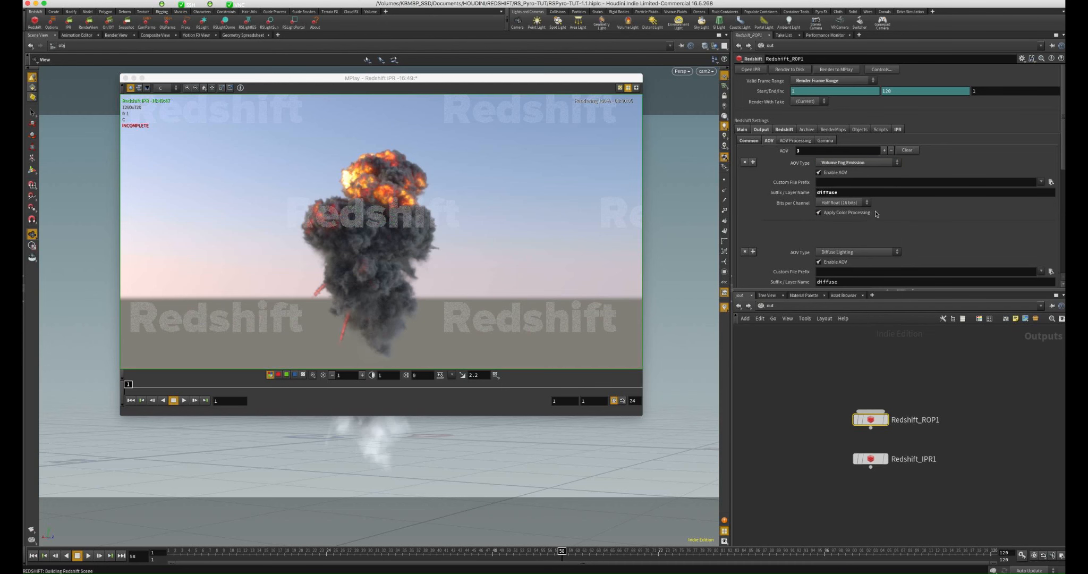
scroll(800, 228, down, 2)
click(858, 212)
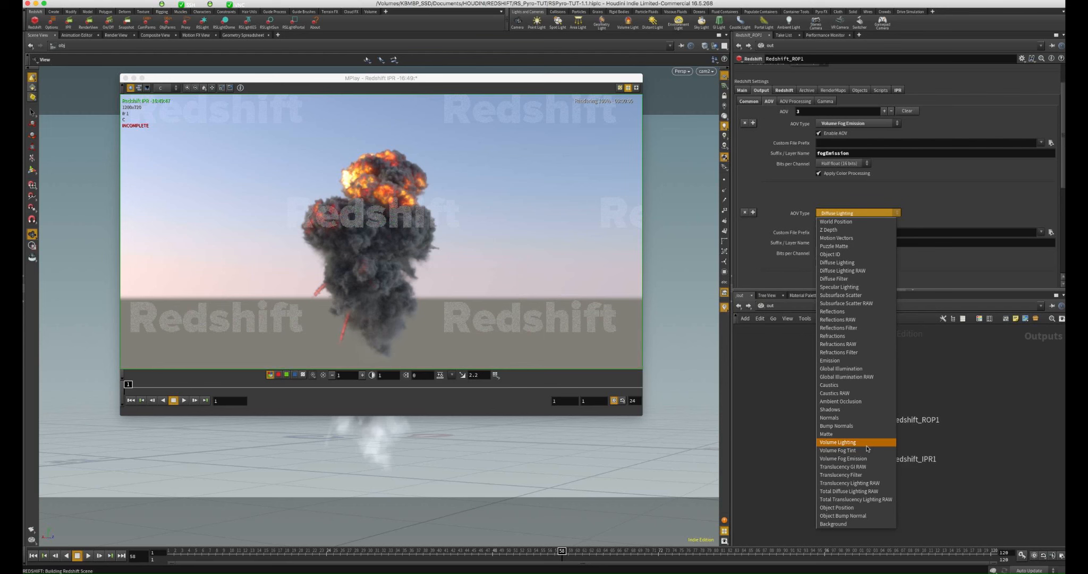
click(851, 442)
Step: Set the third AOV's type on Redshift_ROP1 to Emission
scroll(811, 256, down, 1)
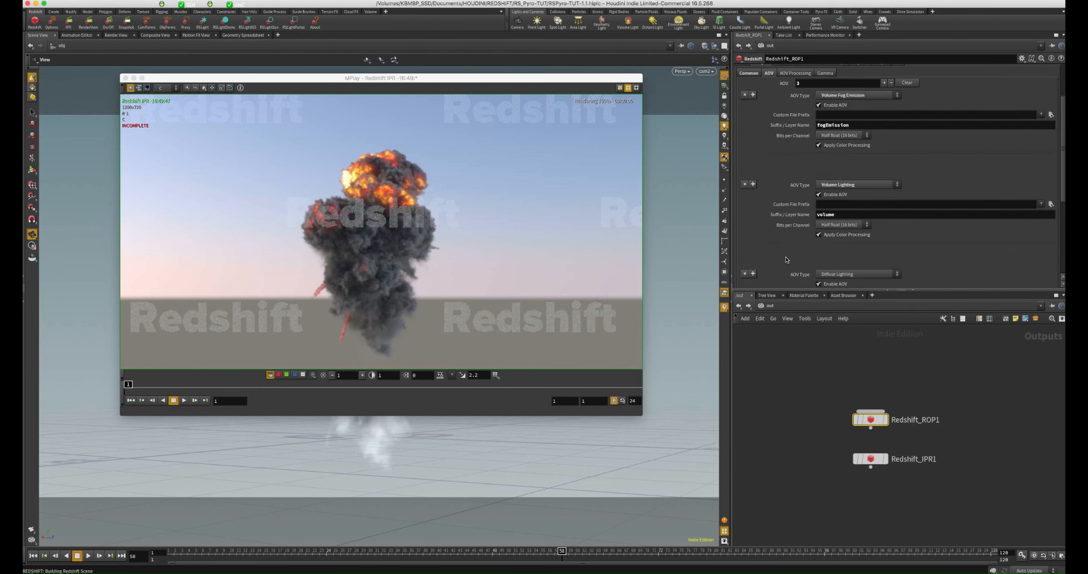
scroll(811, 257, down, 1)
click(866, 254)
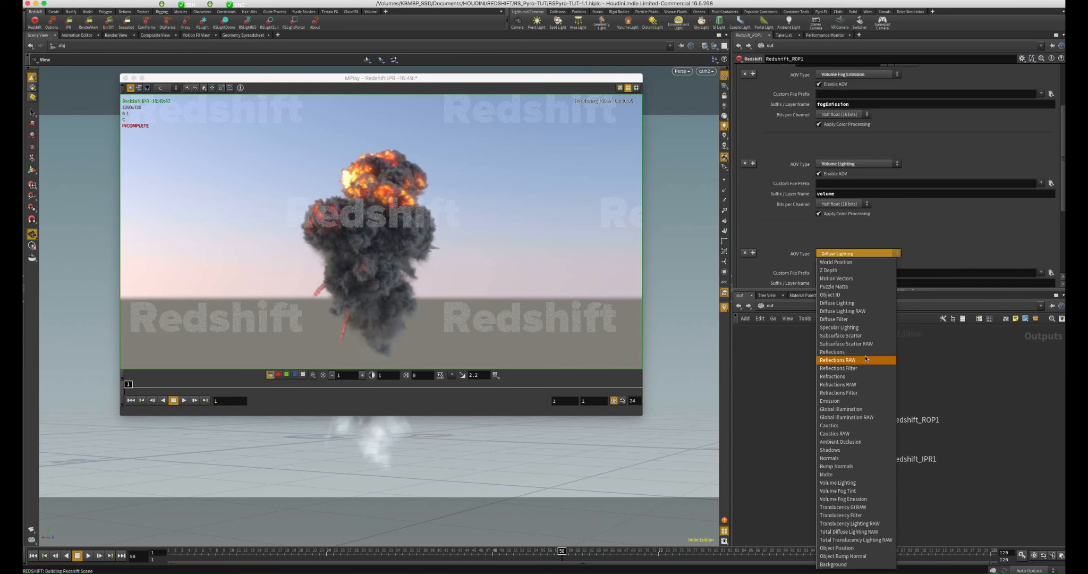
click(845, 401)
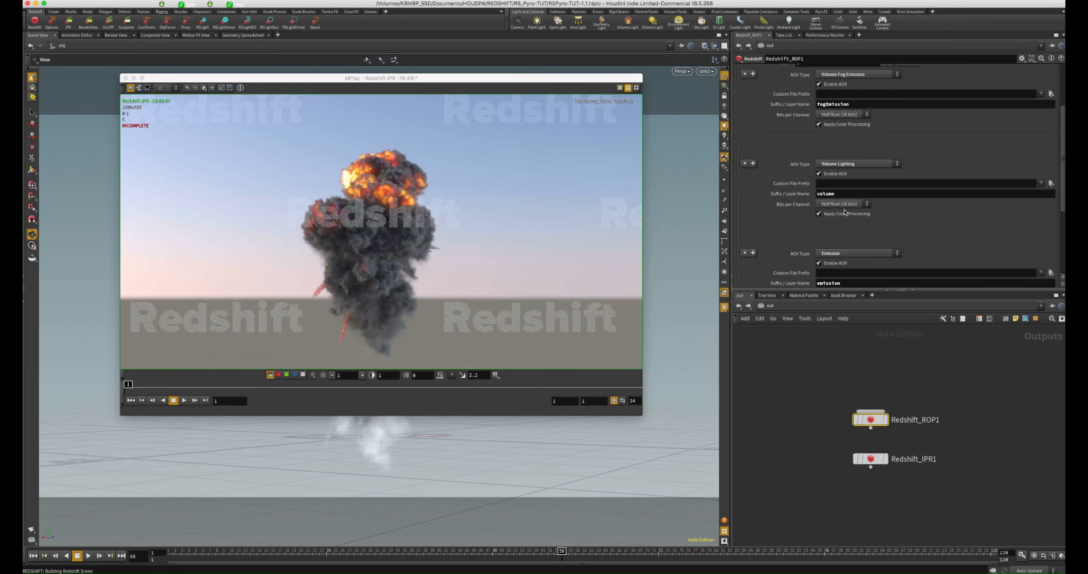
Step: Enable Render AOVs to MPlay in Redshift_ROP1's common output settings and save the scene
scroll(797, 165, up, 3)
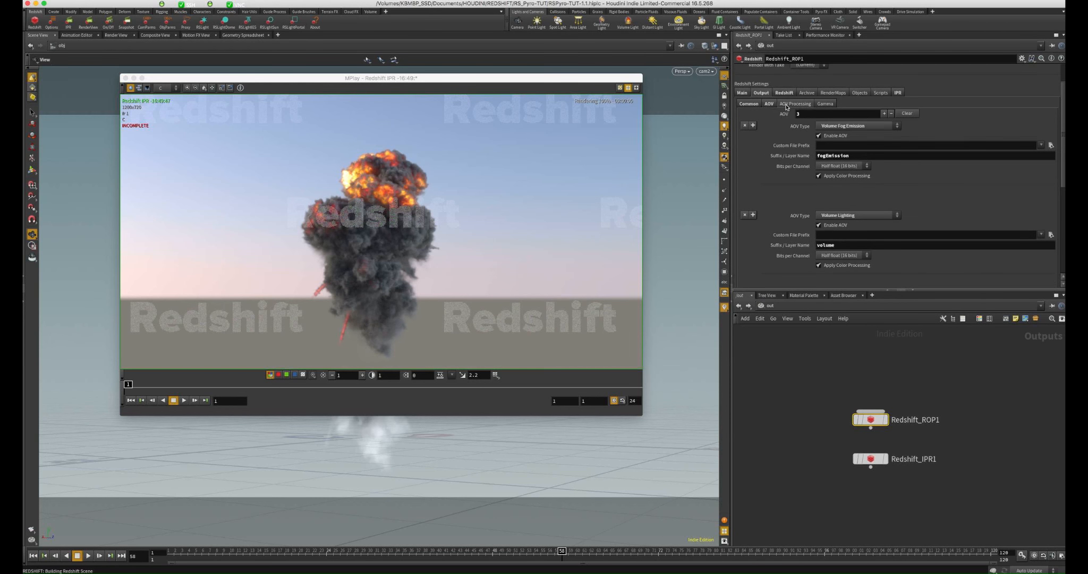
click(787, 104)
click(749, 104)
click(798, 121)
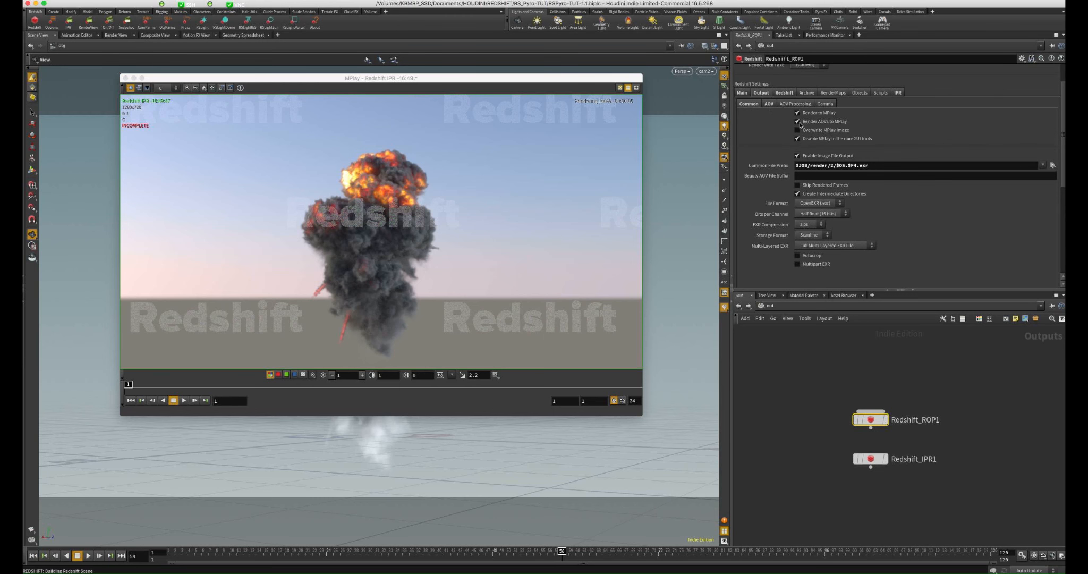
key(super+s)
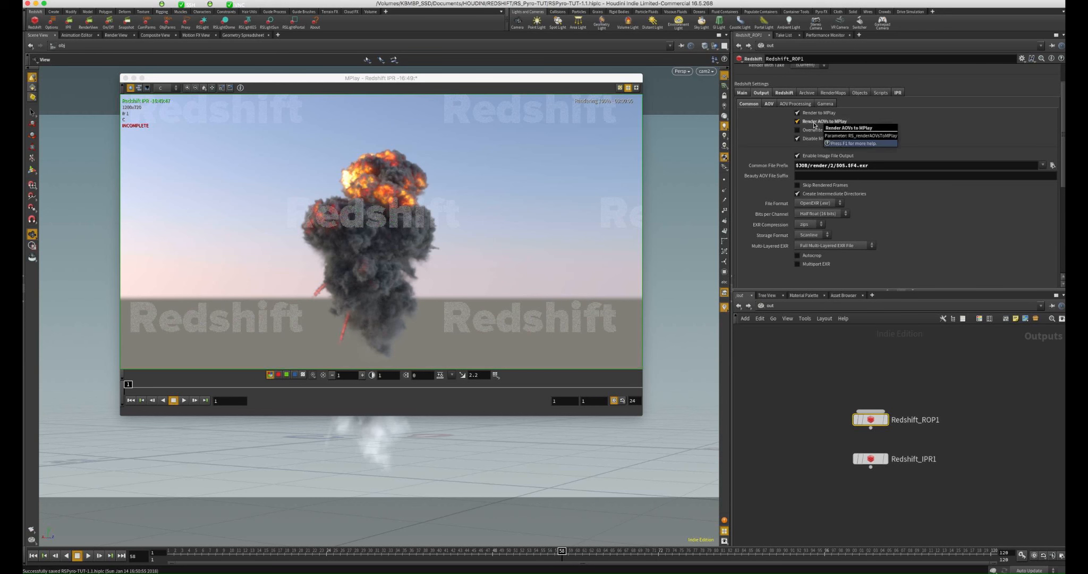
Step: Restart the IPR render and view its fogEmission, volume and emission image planes one after another
click(70, 25)
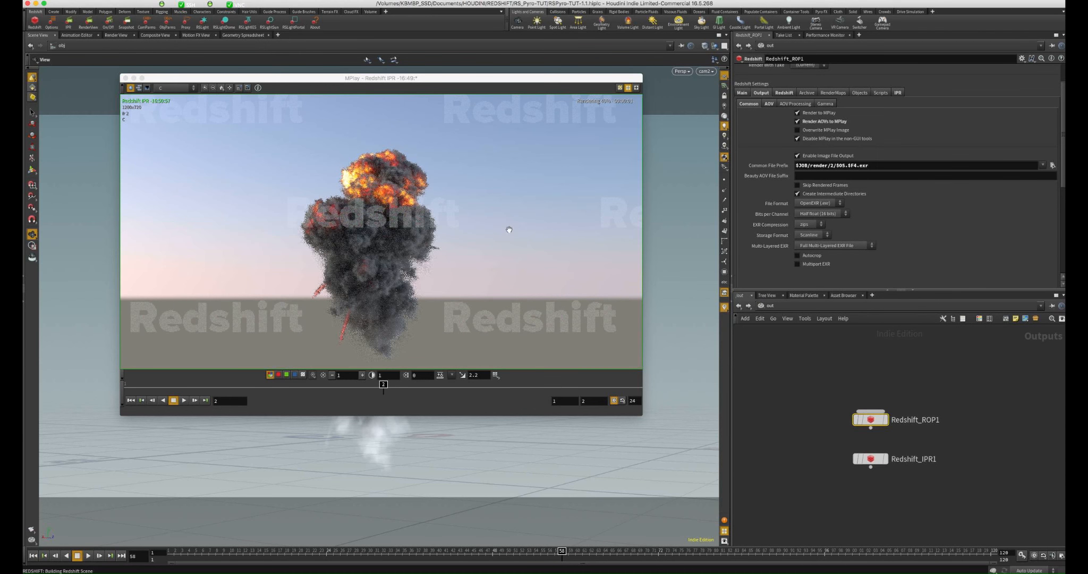
click(187, 93)
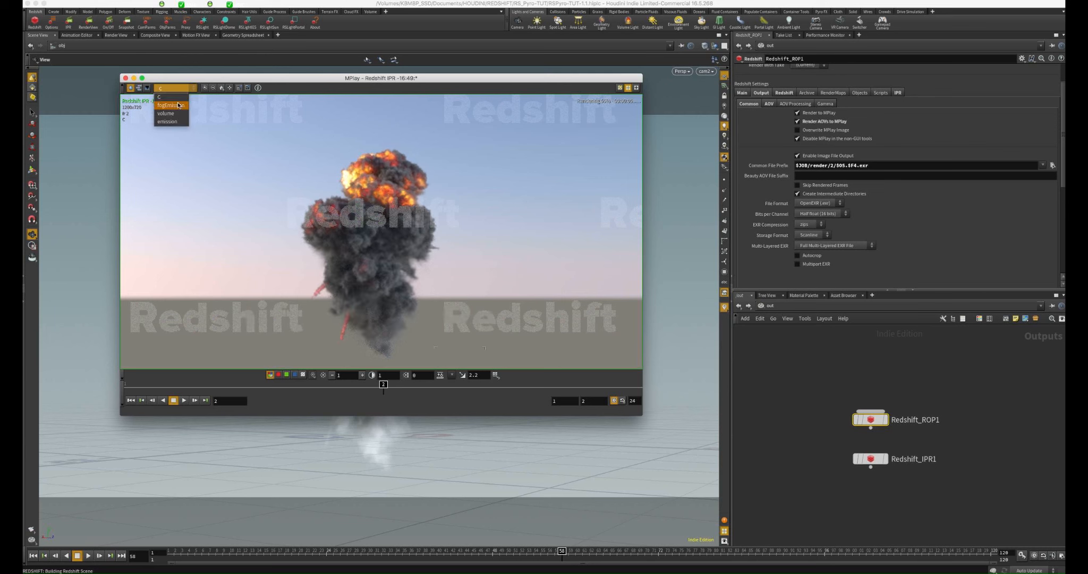
click(179, 105)
click(175, 89)
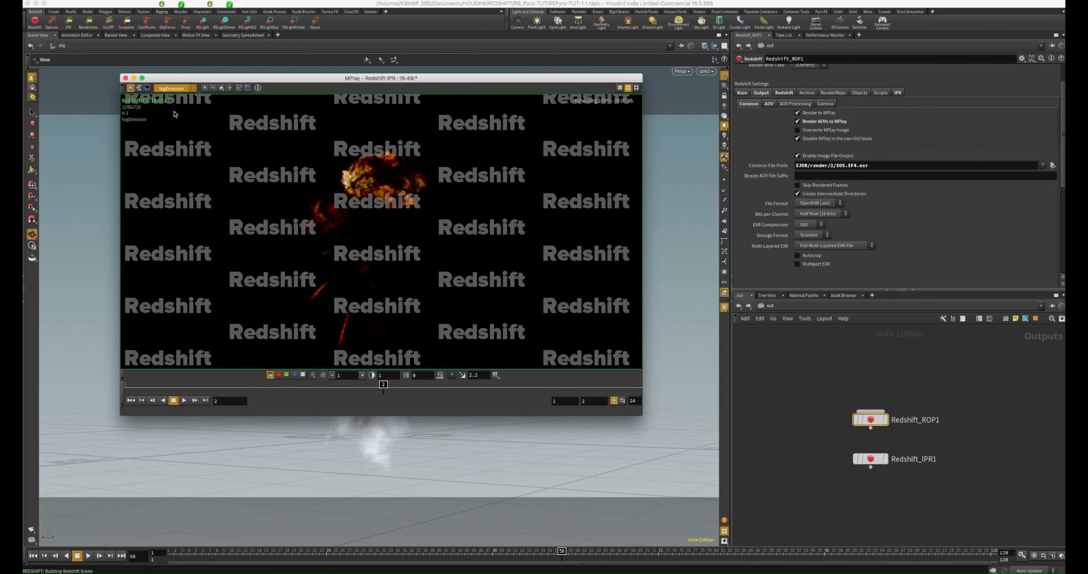
click(175, 116)
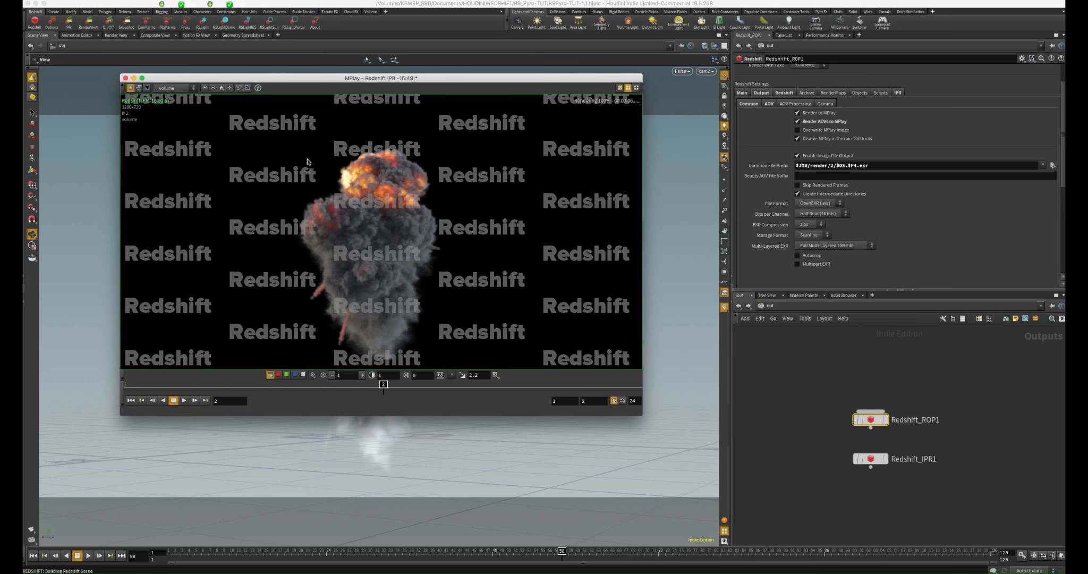
click(174, 88)
click(171, 122)
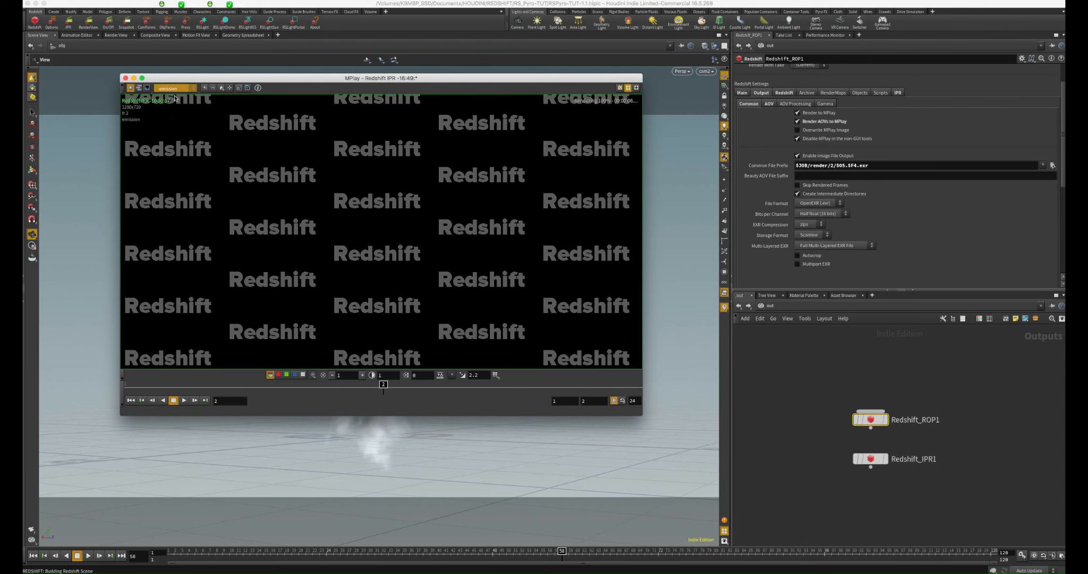
Step: Compare the fogEmission and volume planes once more and return the render view to the C plane
click(174, 91)
click(177, 106)
click(176, 89)
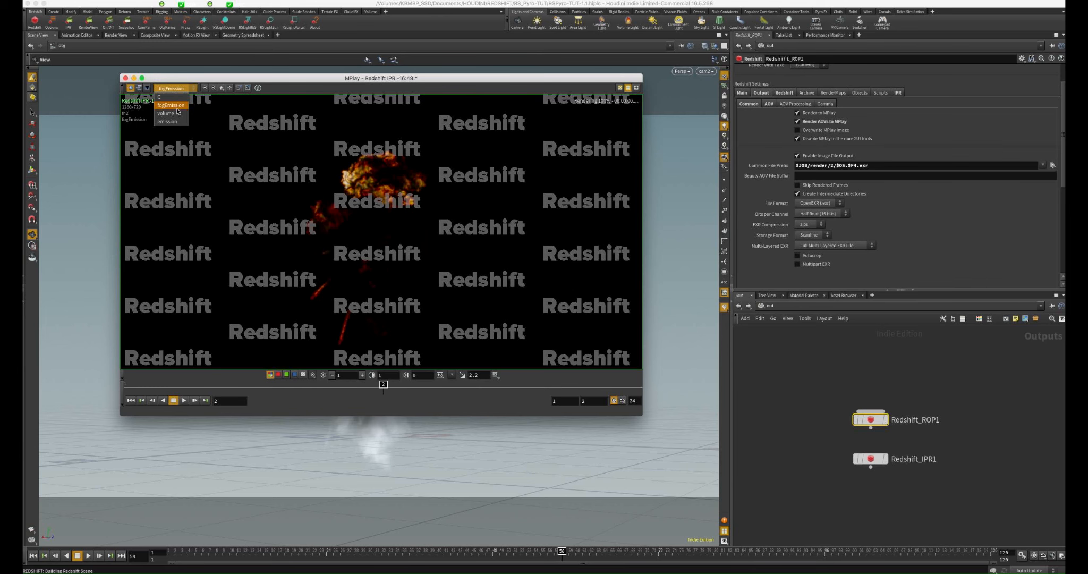
click(177, 114)
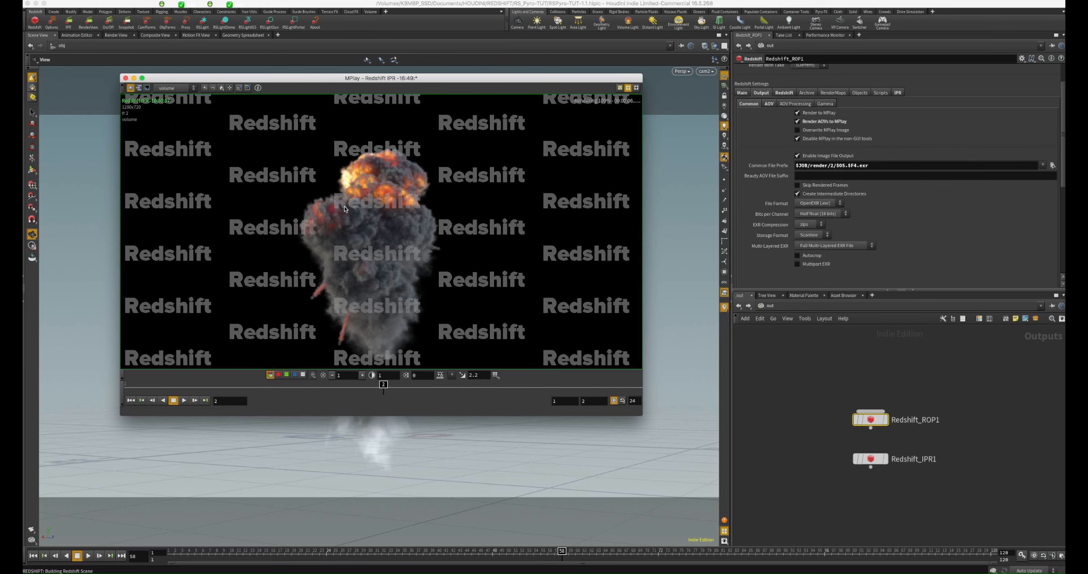
click(175, 87)
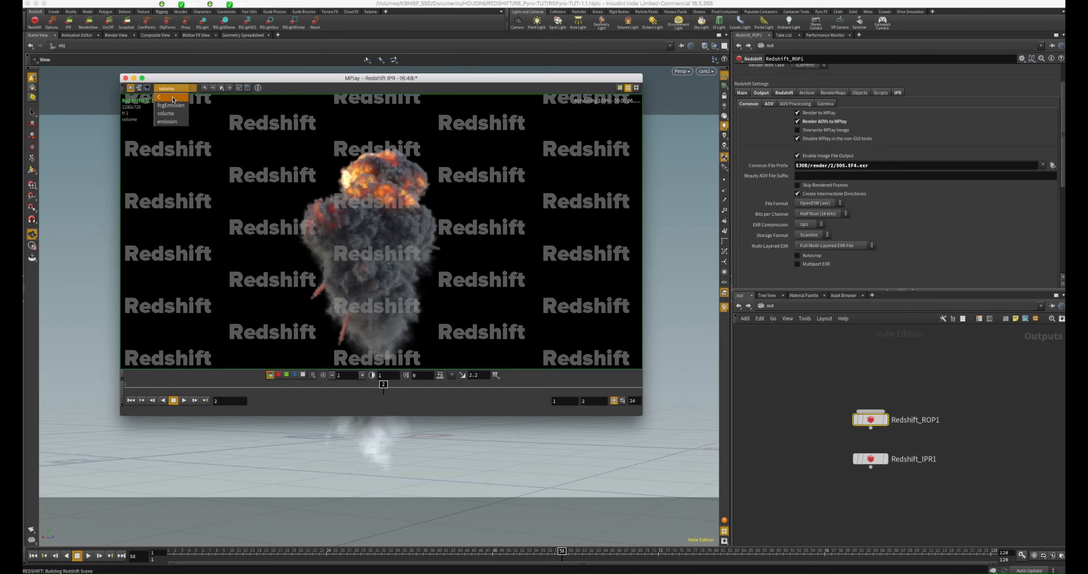
click(174, 98)
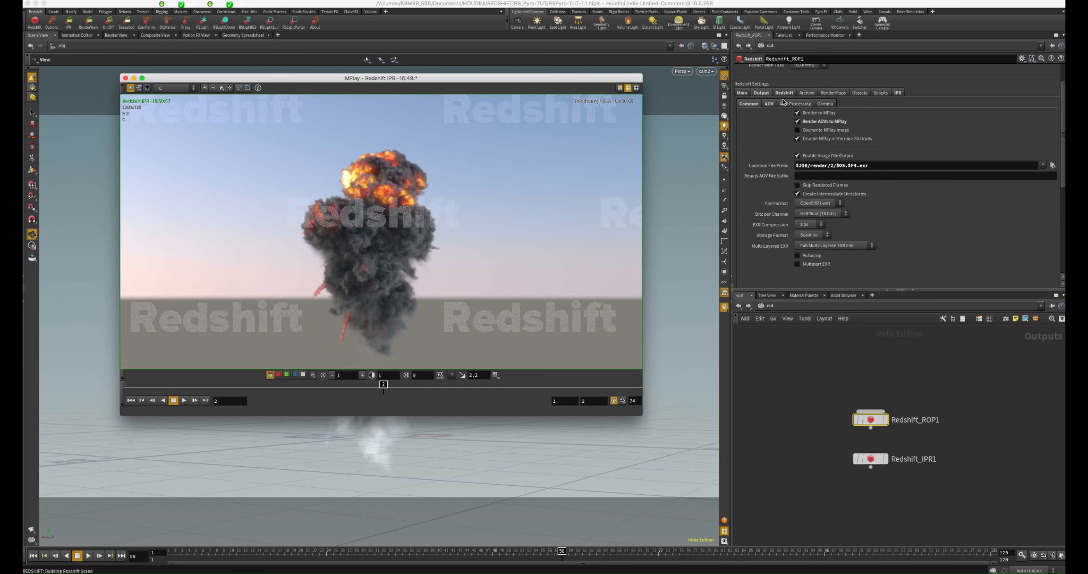
Step: Change the third AOV's type on Redshift_ROP1 to Diffuse Lighting
click(769, 104)
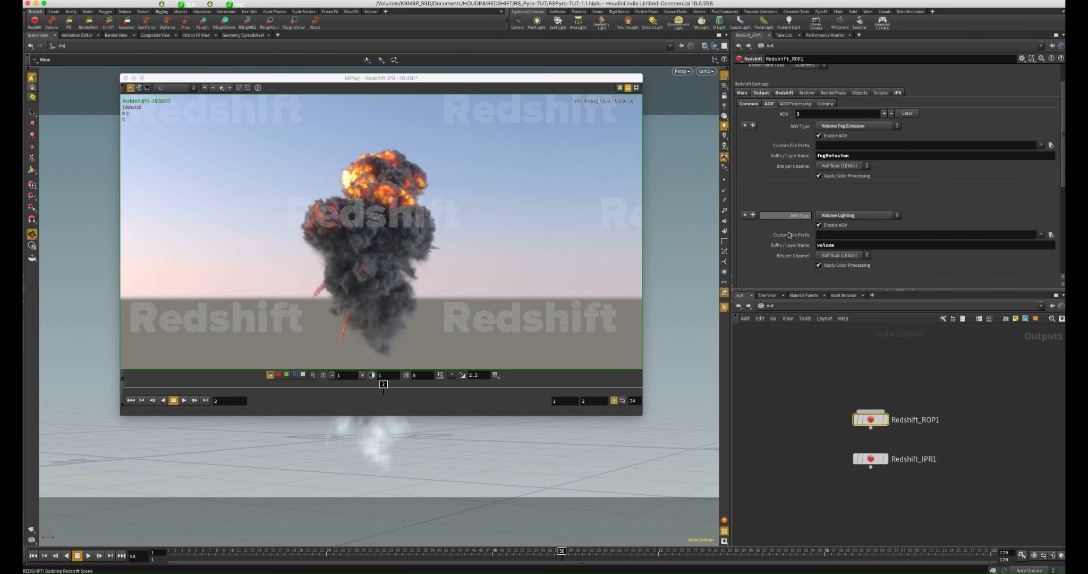
scroll(788, 234, down, 3)
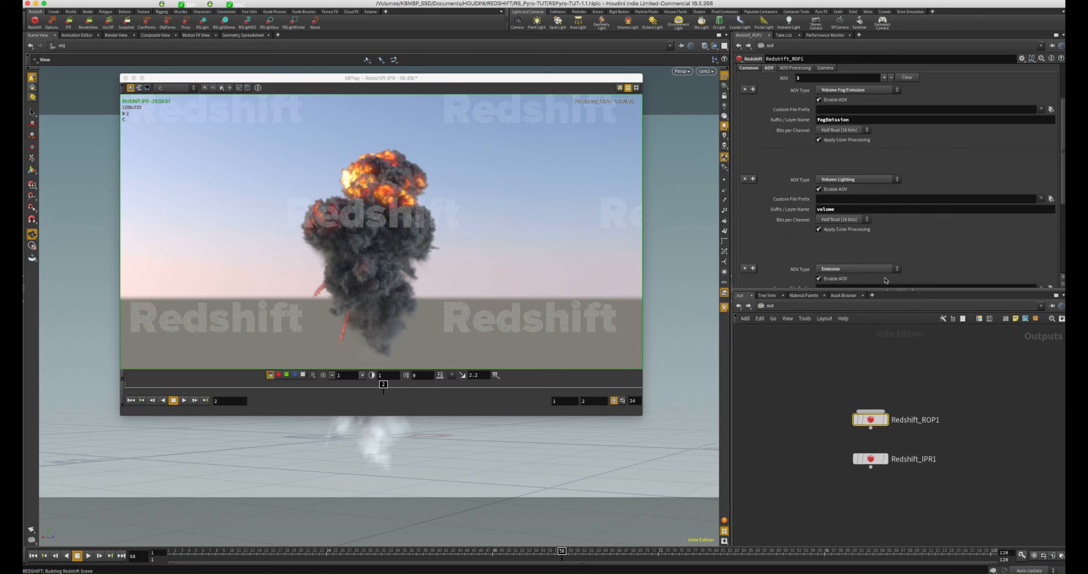
click(877, 269)
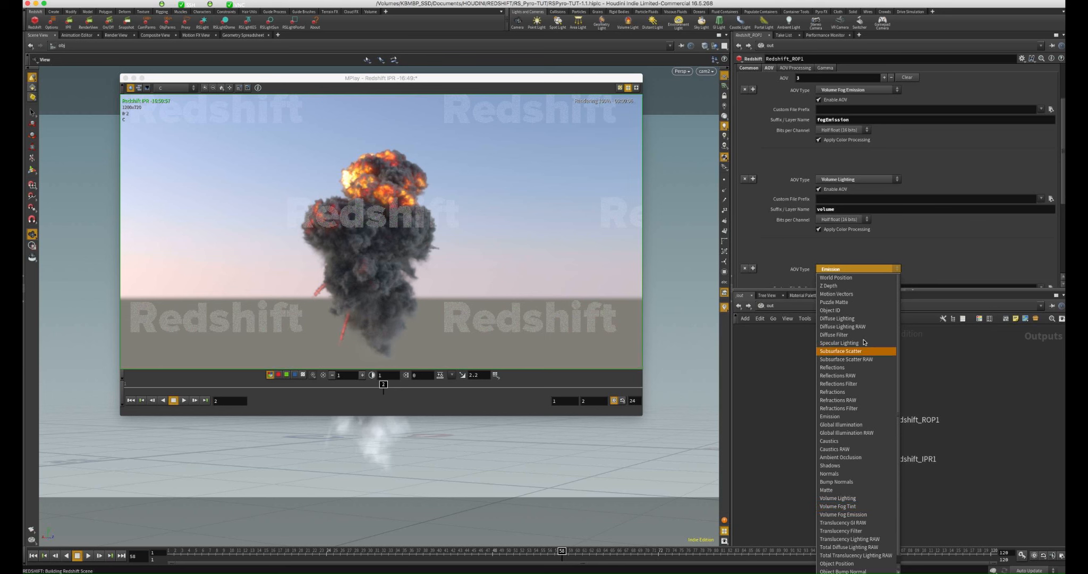
click(865, 319)
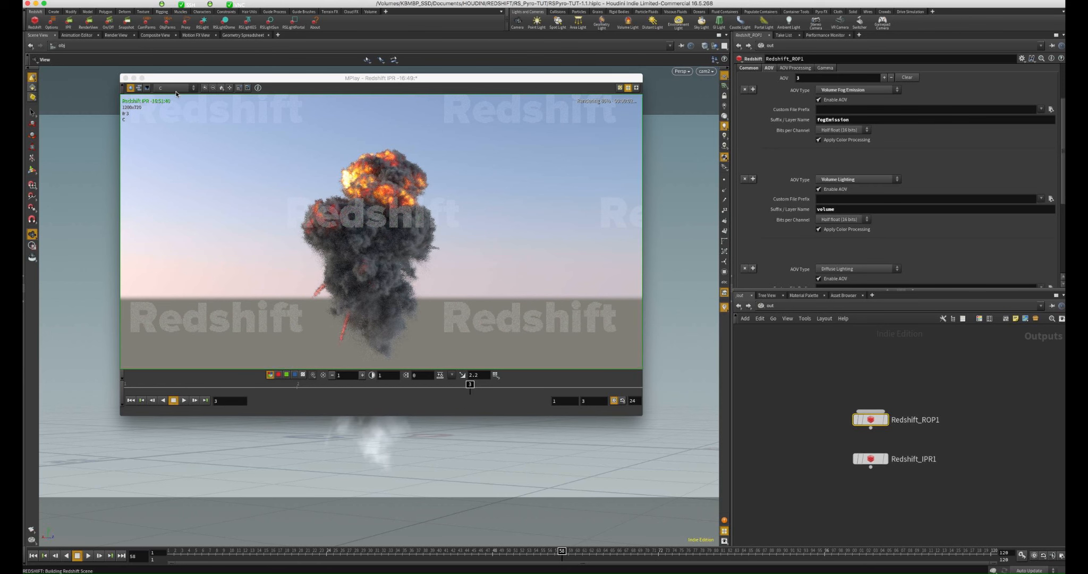
Step: Inspect the fogEmission, volume and diffuse planes of the new render and switch back to the C plane
click(177, 89)
click(173, 105)
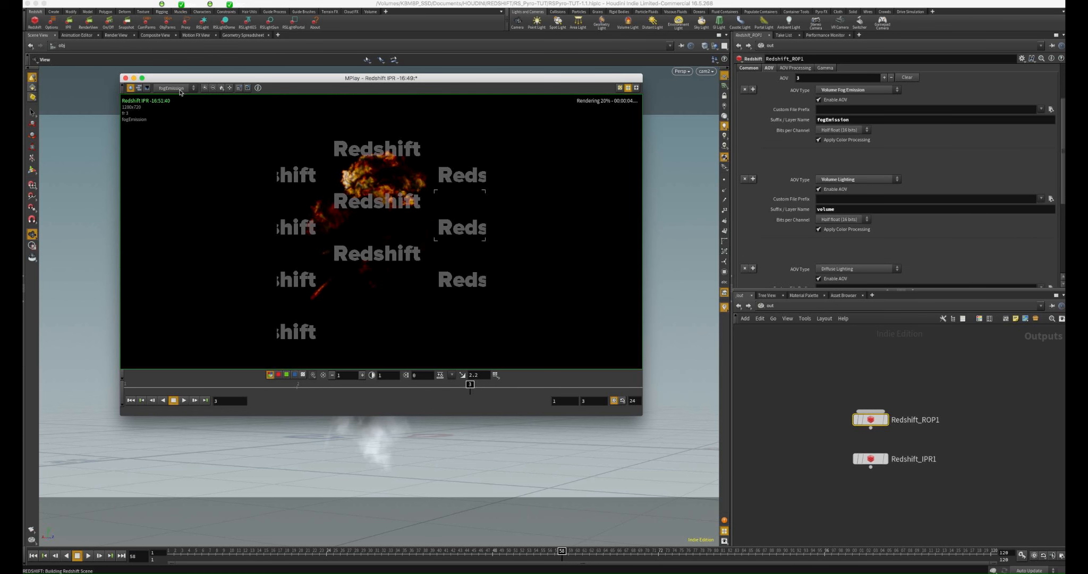
click(176, 88)
click(176, 114)
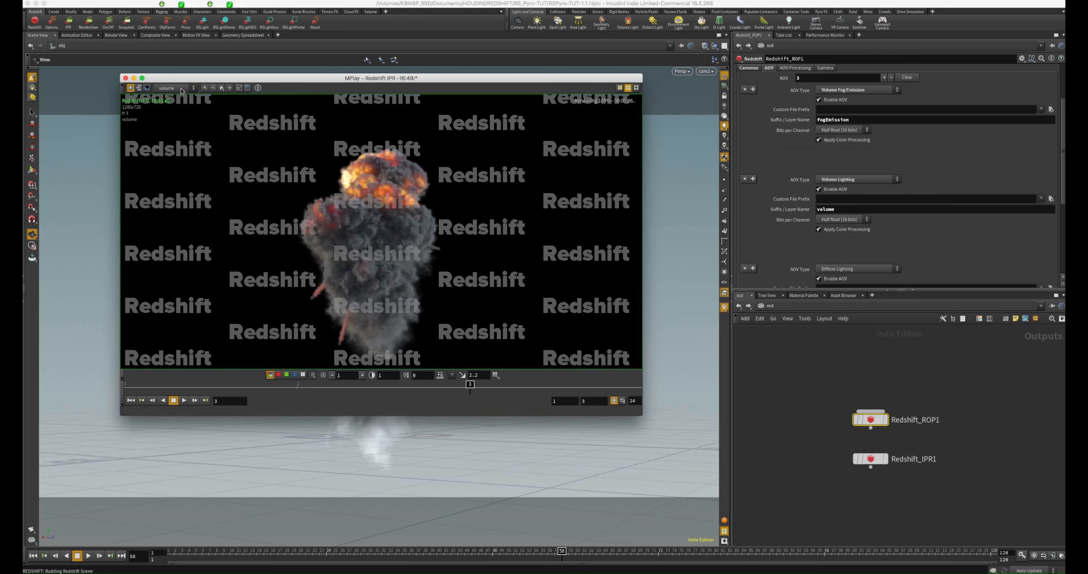
click(175, 89)
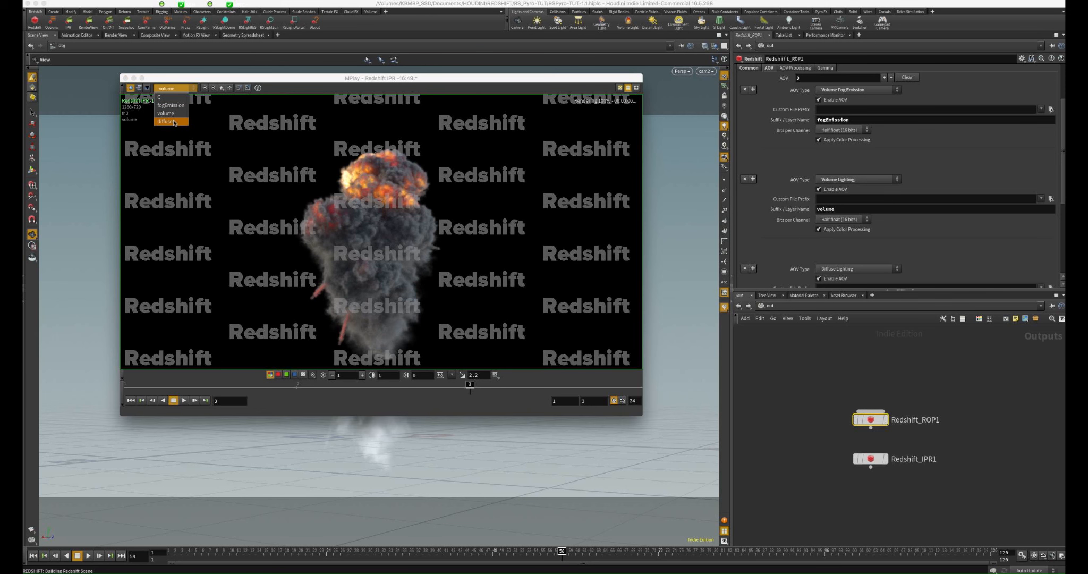
click(172, 121)
click(175, 88)
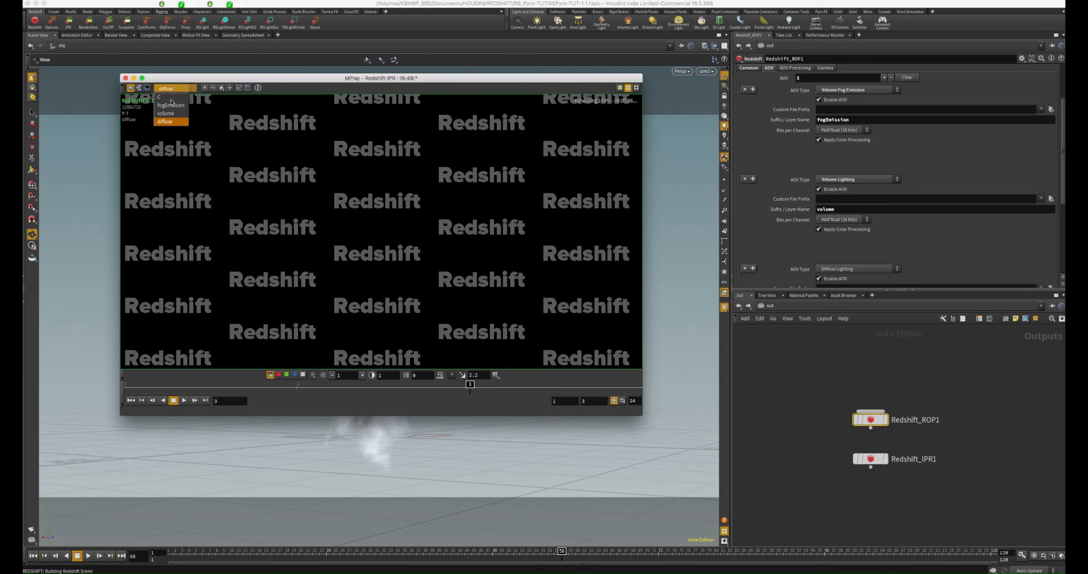
click(173, 97)
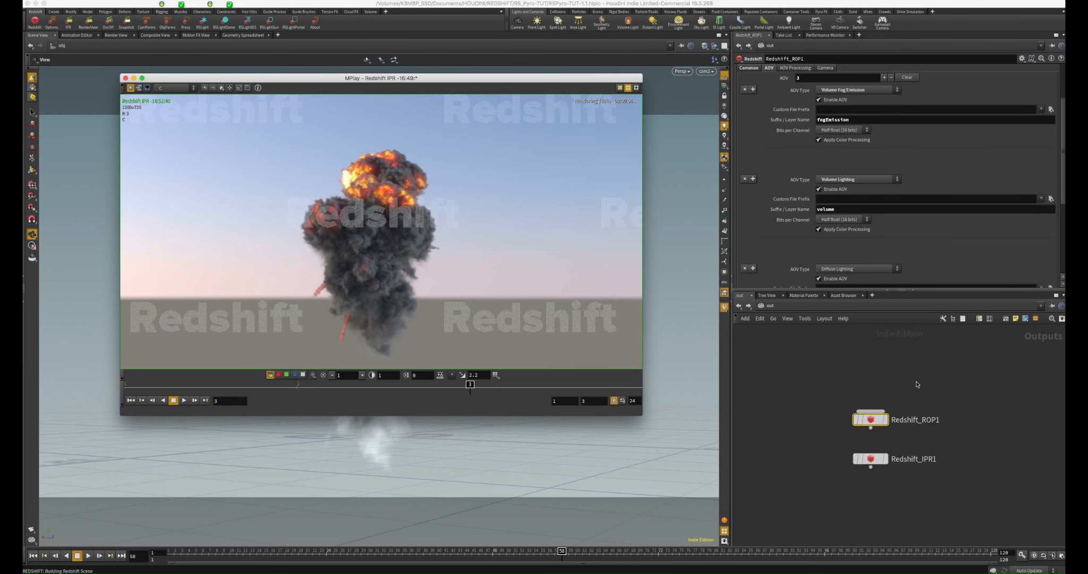
Step: Remove the third AOV from Redshift_ROP1 and save the scene
click(848, 367)
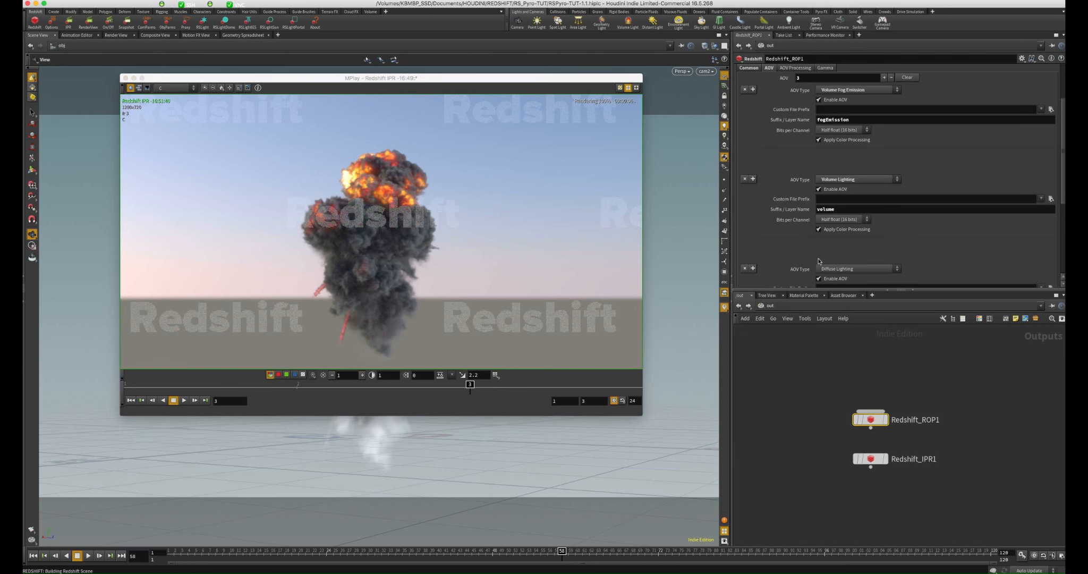
click(745, 268)
scroll(998, 251, up, 1)
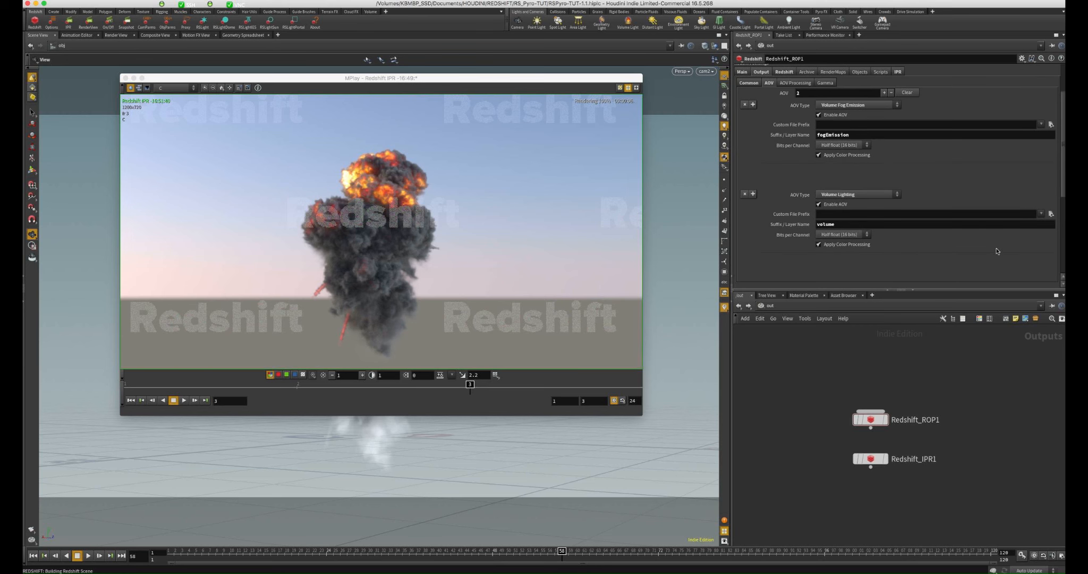
scroll(998, 251, up, 1)
key(super+s)
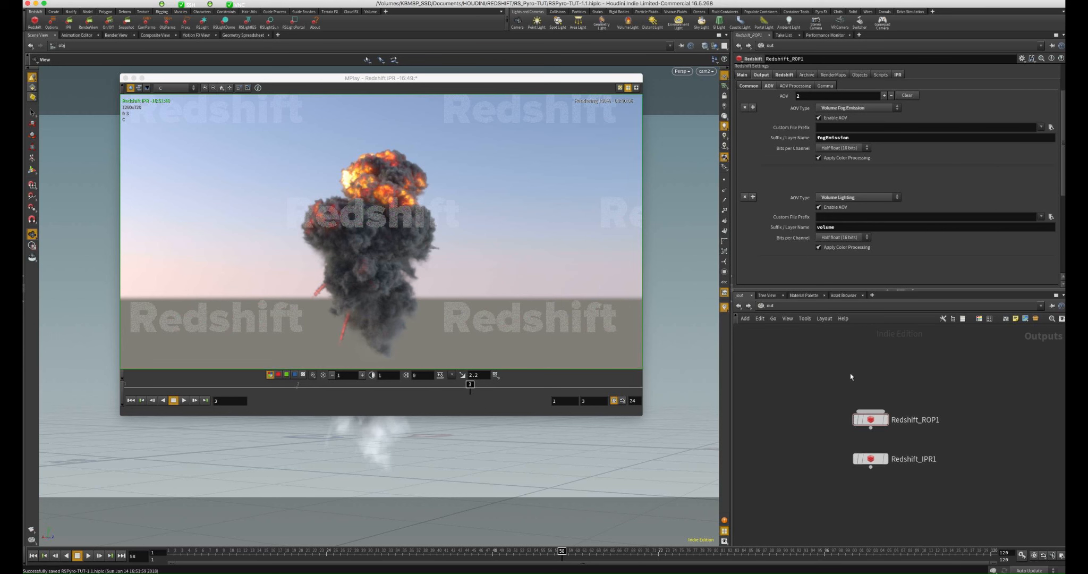
Step: Set the display gamma of the MPlay render view to 2.2
click(302, 196)
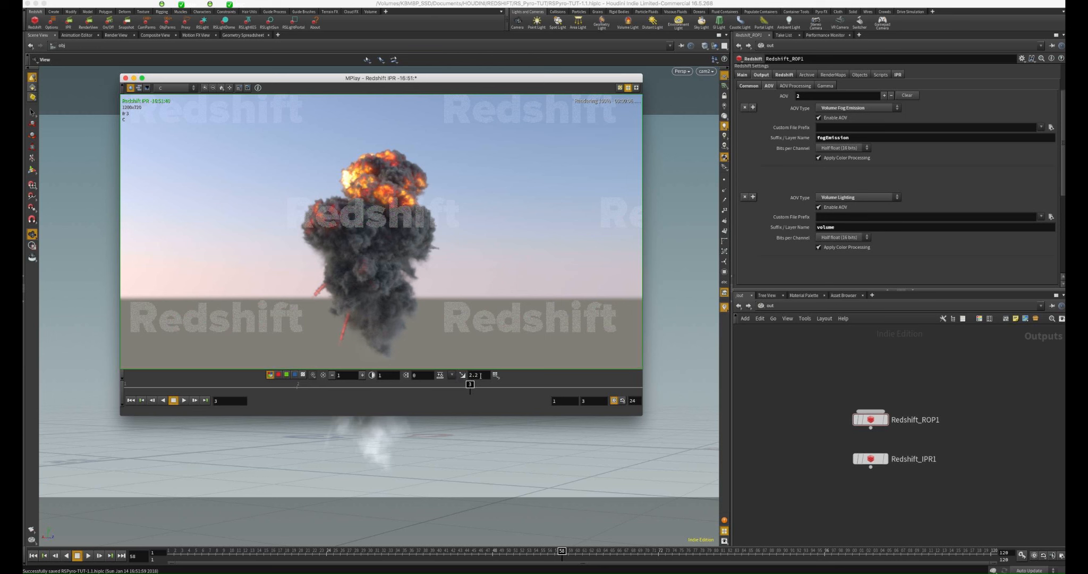
drag(481, 375, 456, 375)
text(2.2)
key(Return)
drag(468, 376, 476, 375)
middle_drag(477, 375, 455, 378)
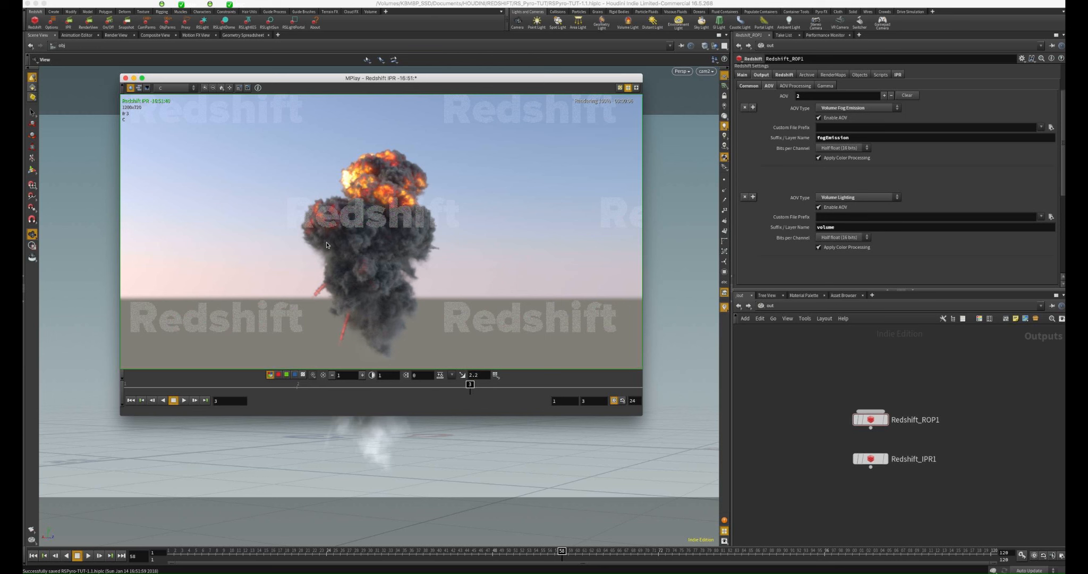